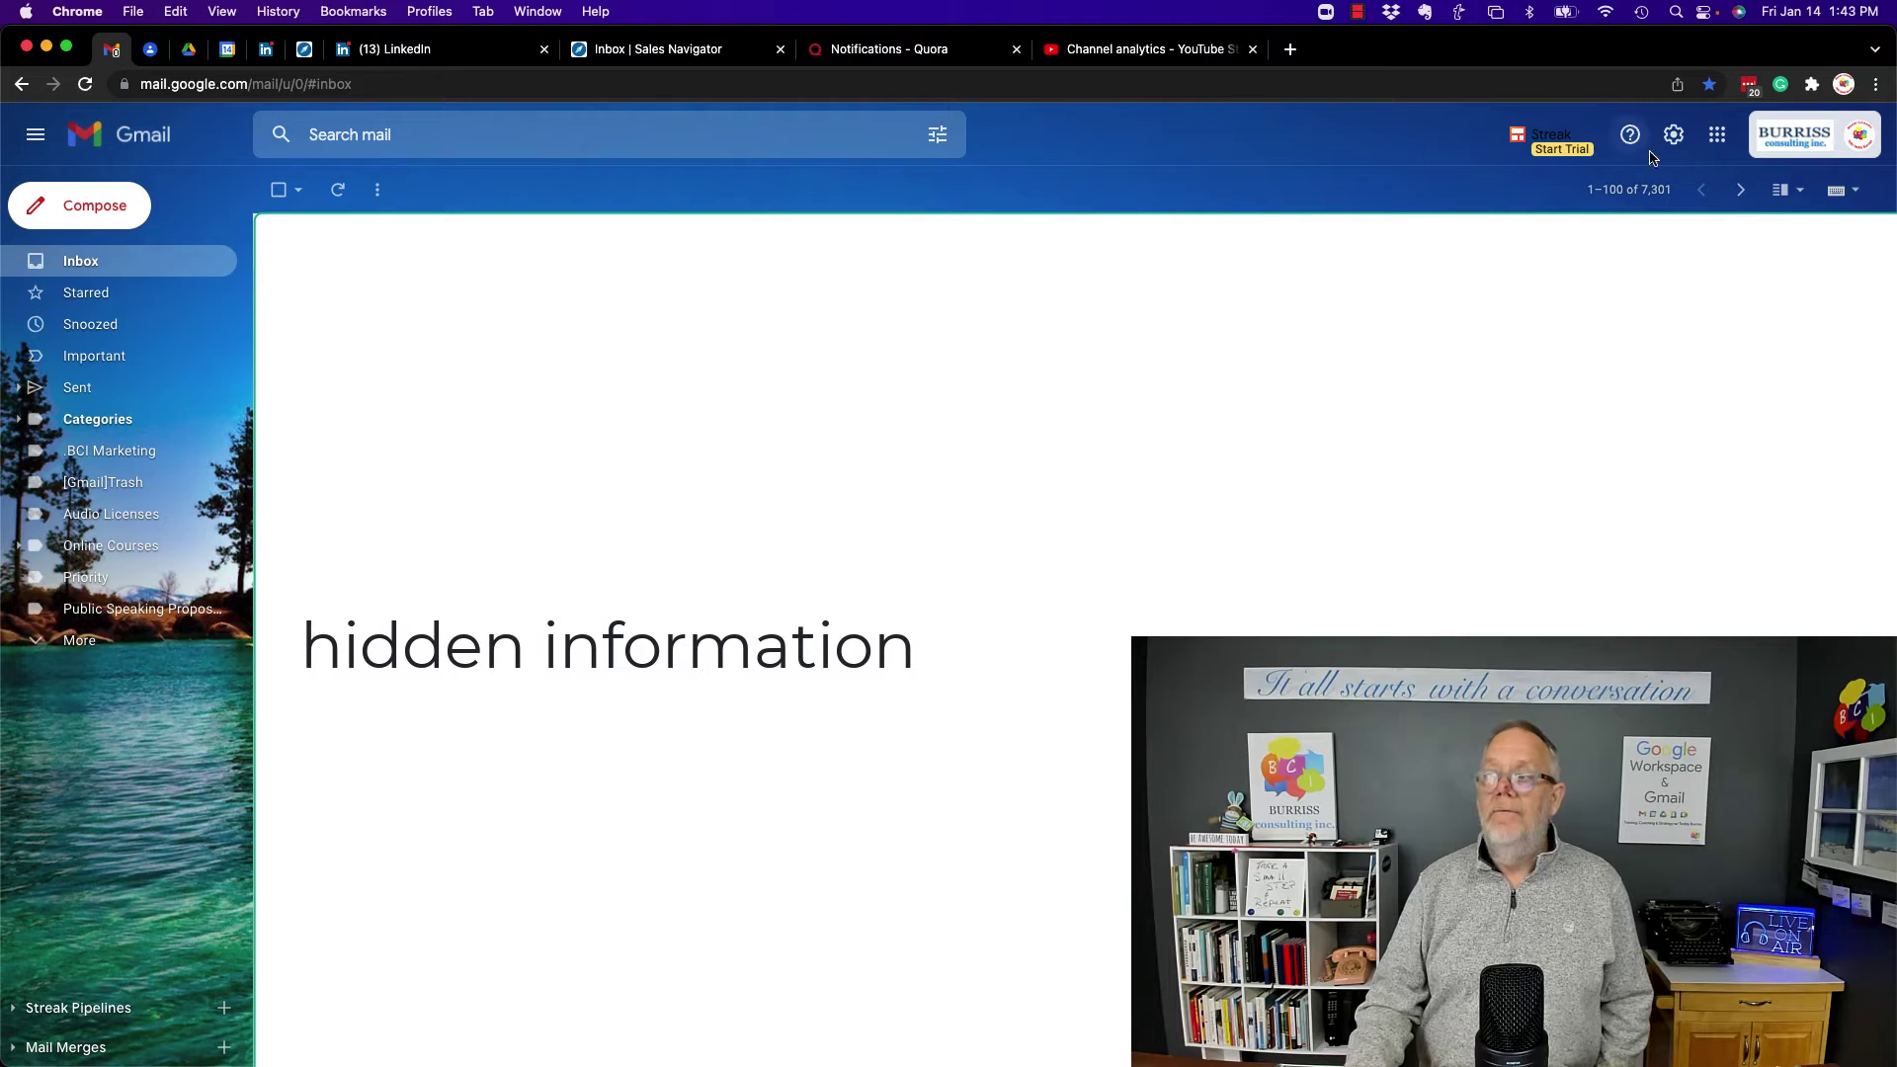
Sign a second Google account into Gmail without a new Chrome profile, then return to the business inbox
click(1796, 138)
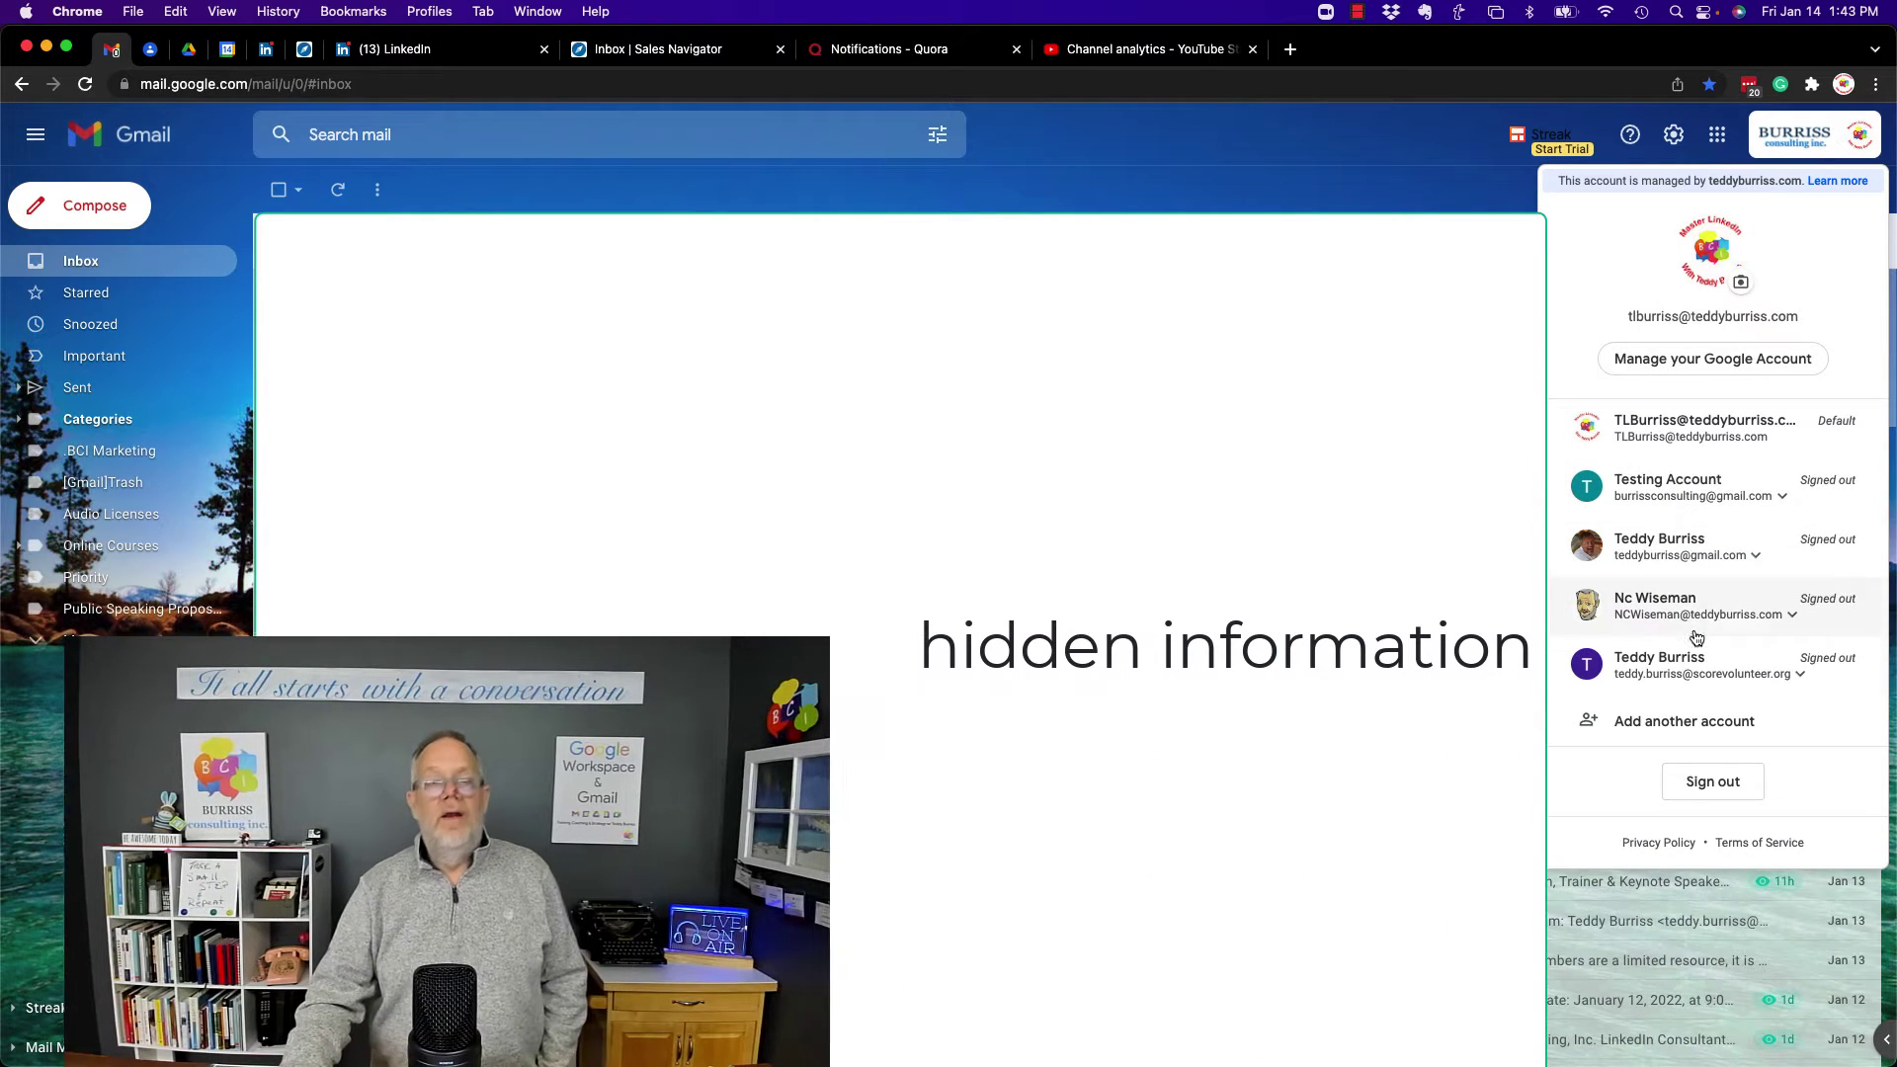
click(1658, 671)
click(1658, 669)
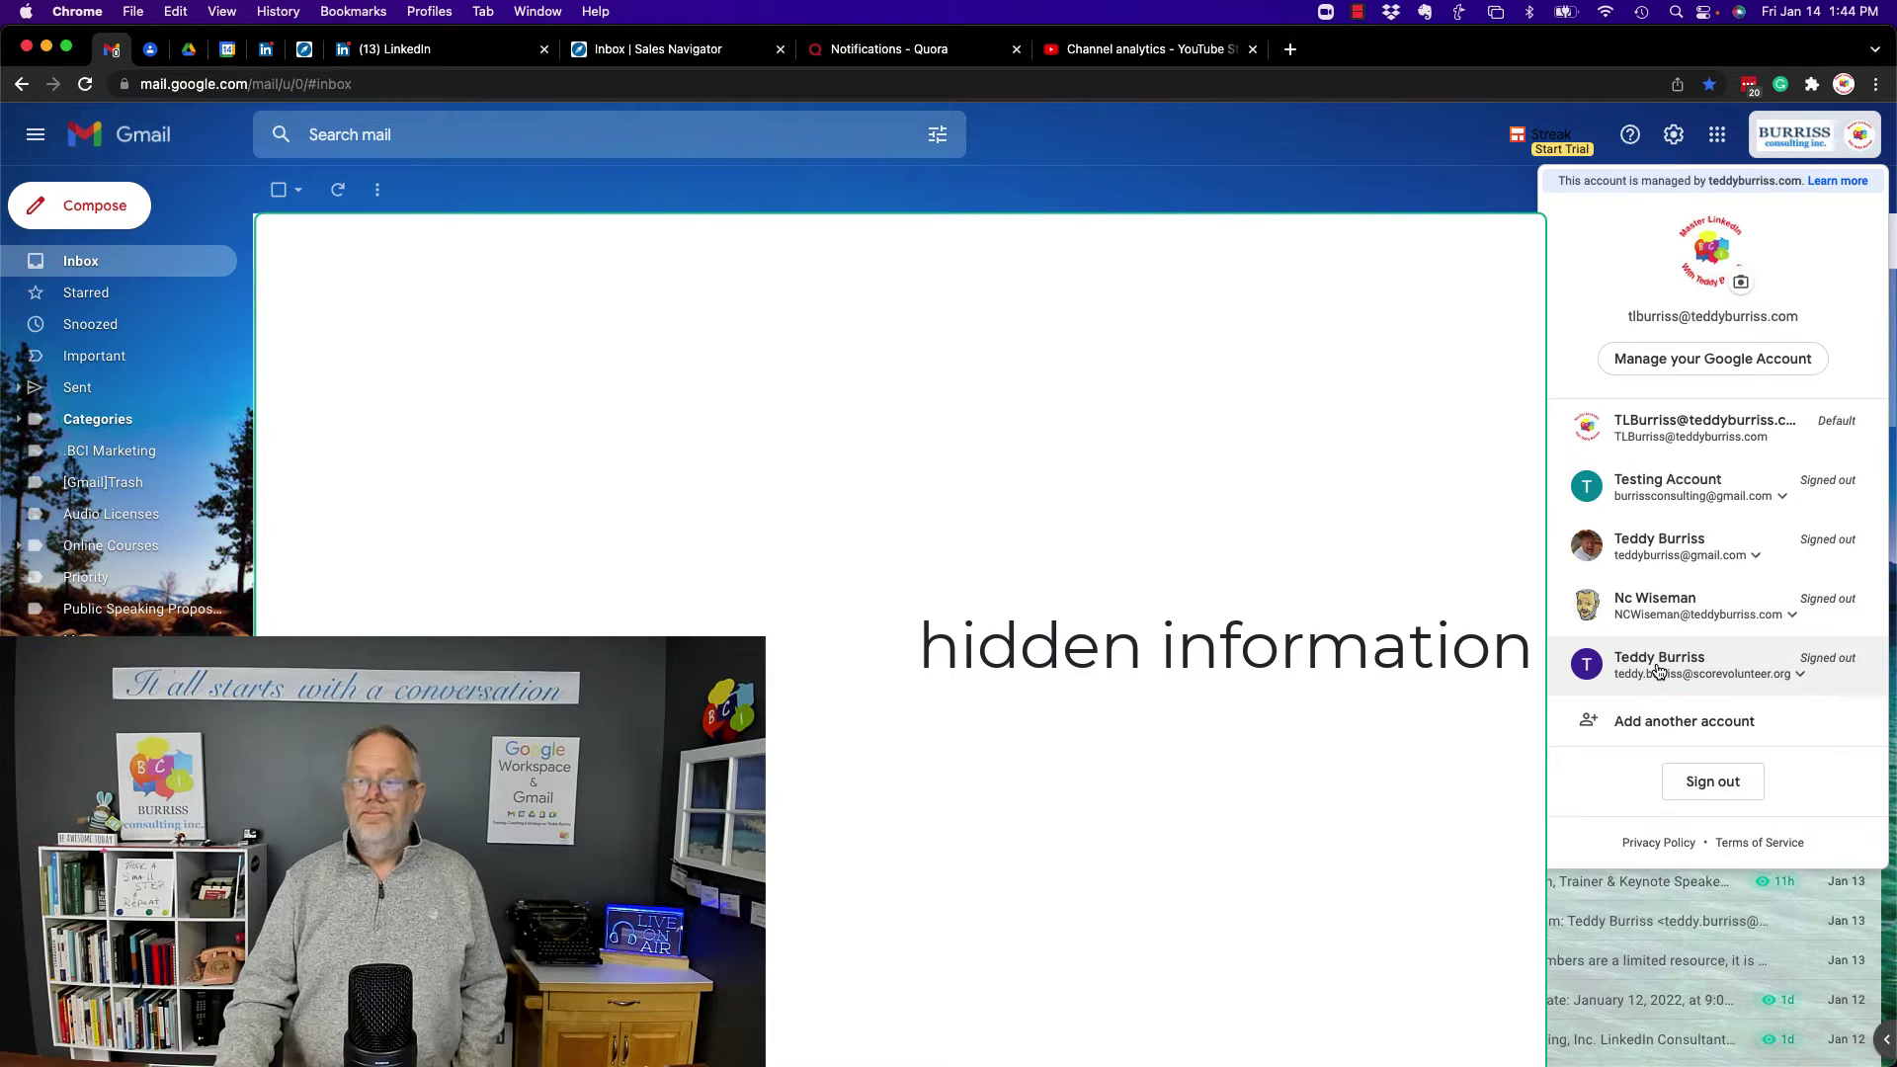
click(1659, 670)
click(1660, 719)
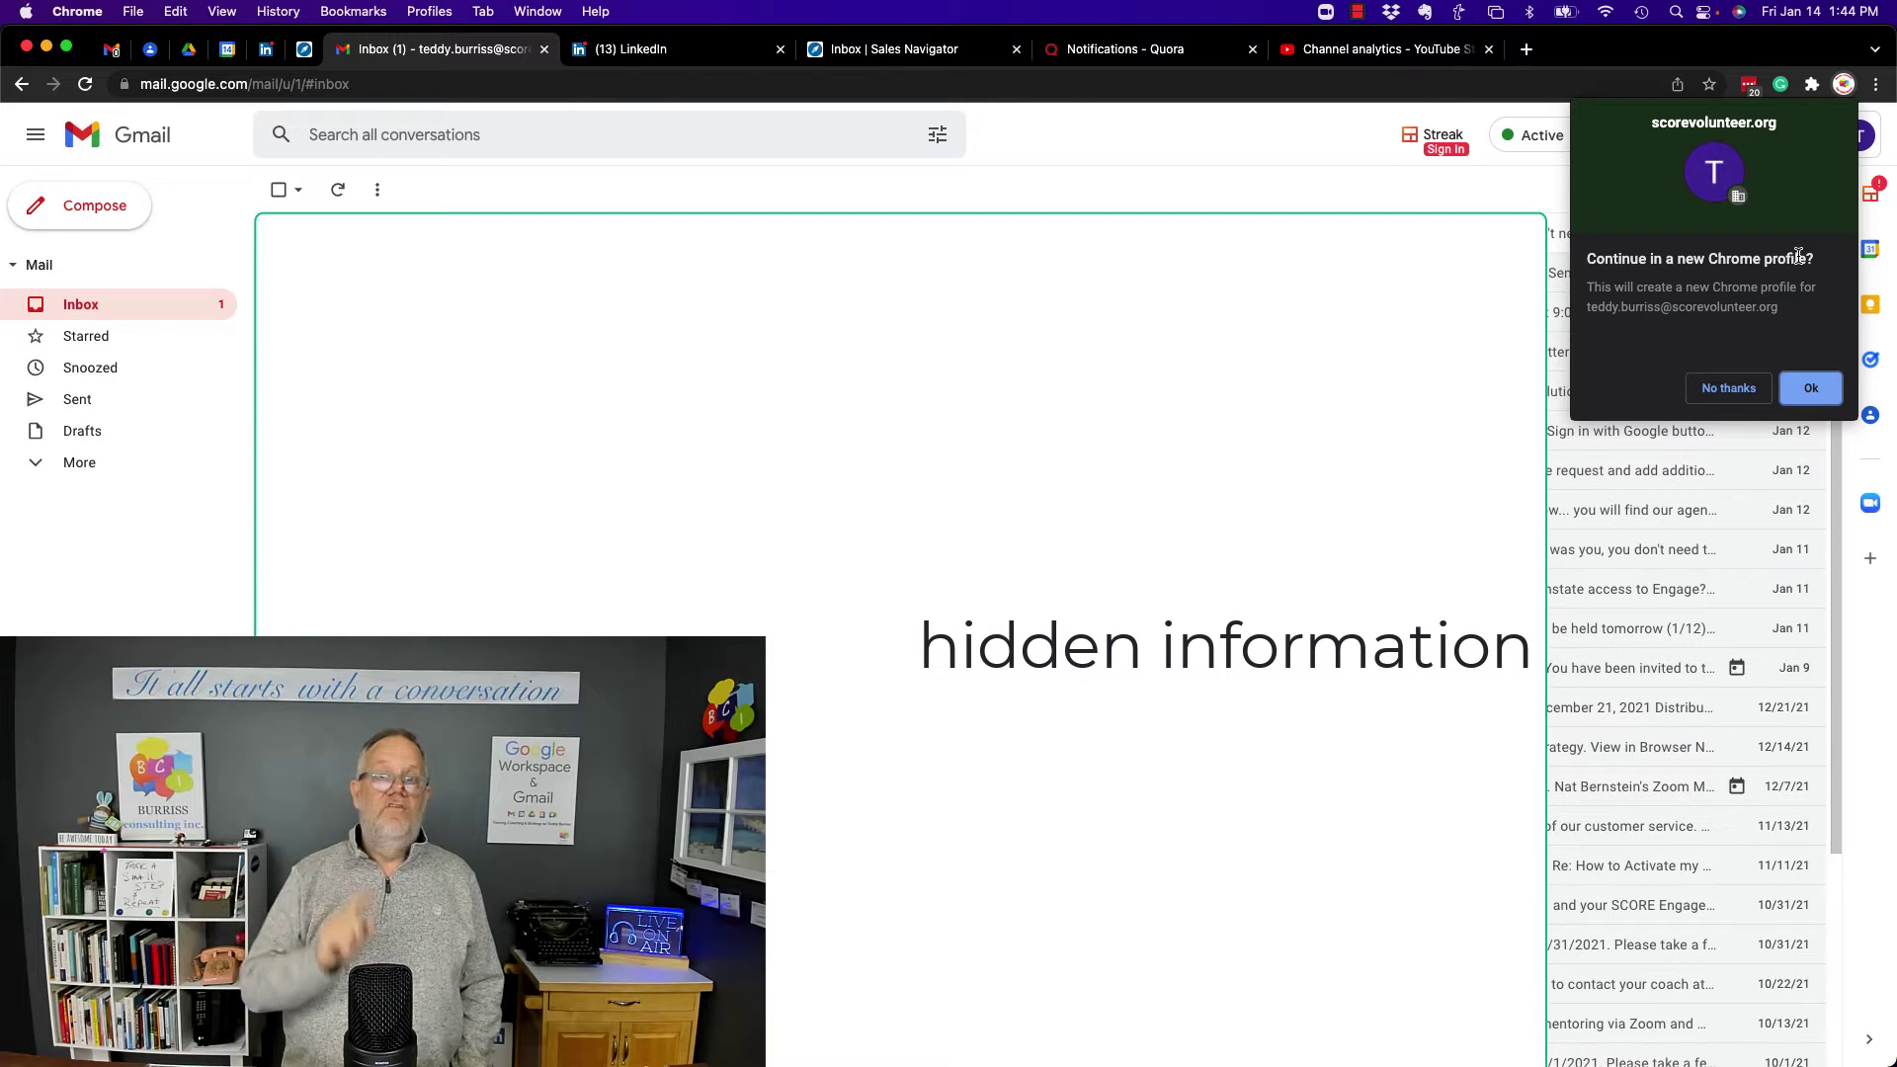
click(1726, 389)
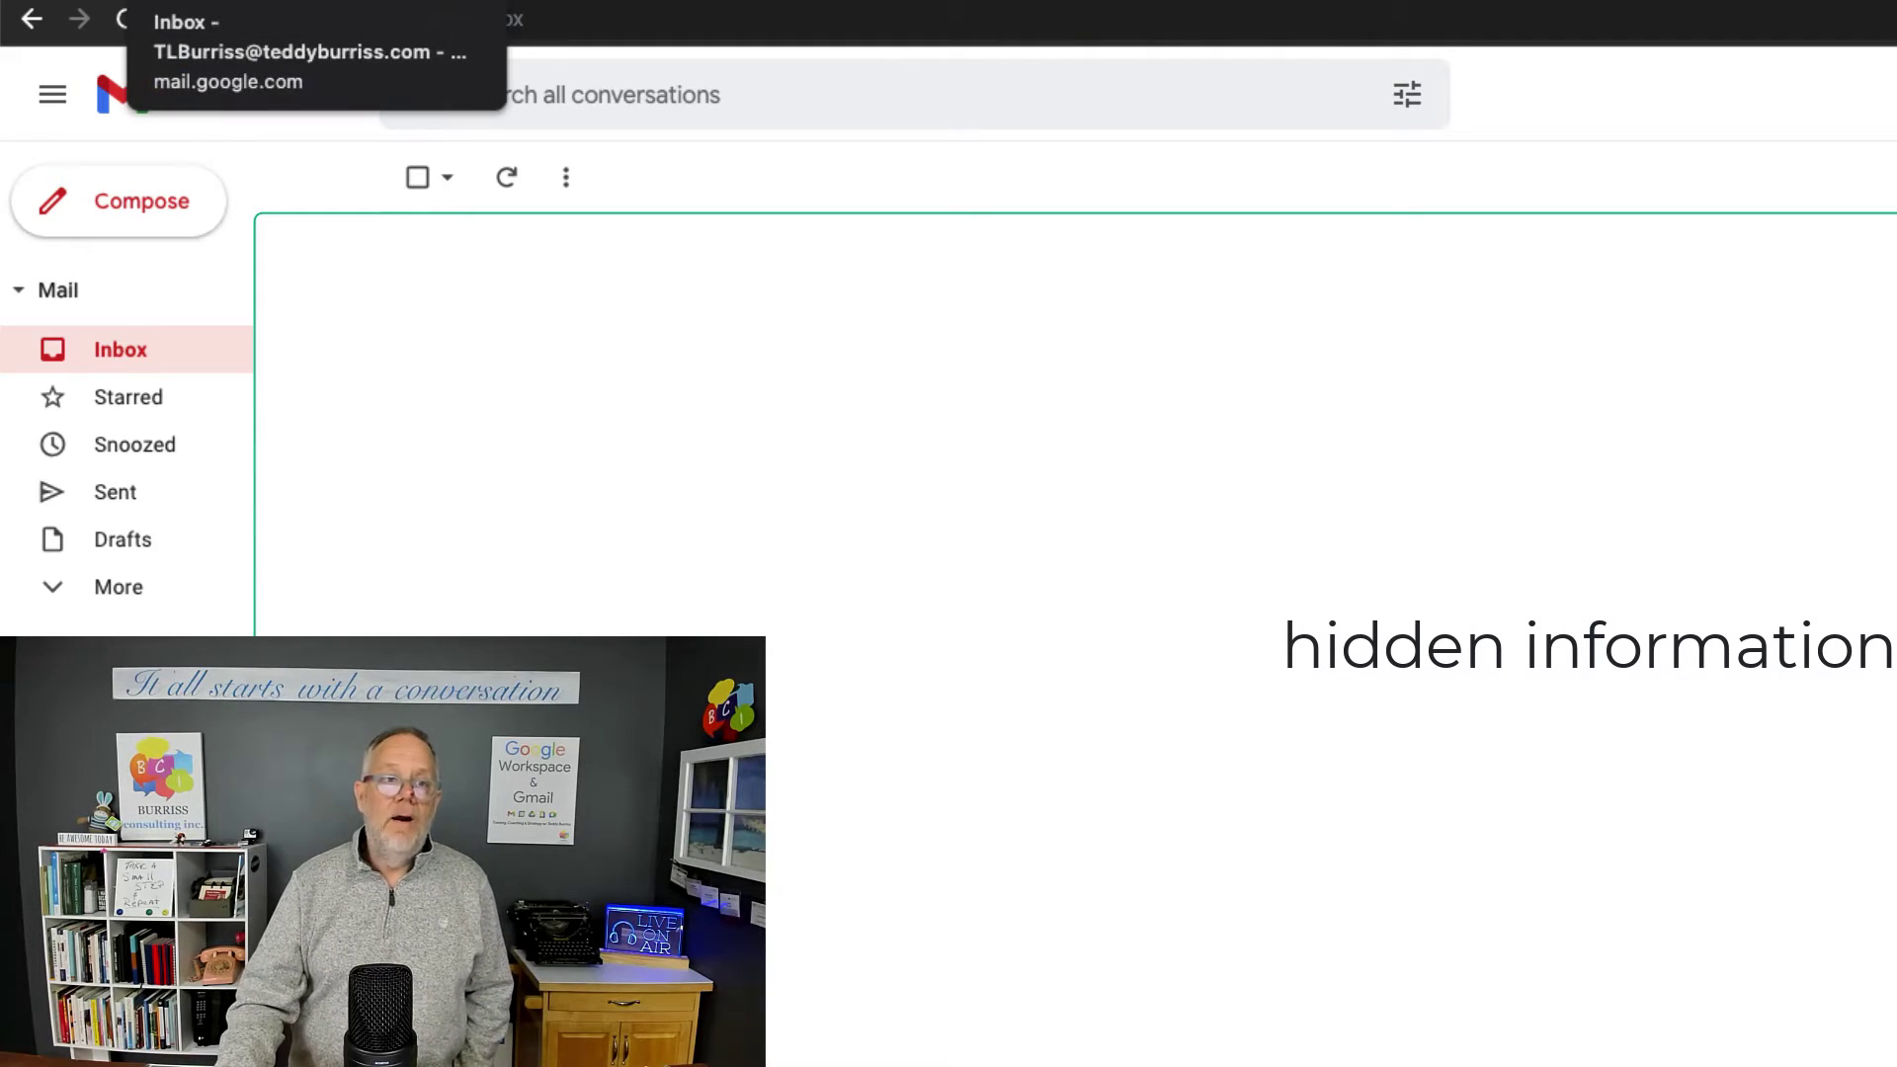
key(ctrl+Tab)
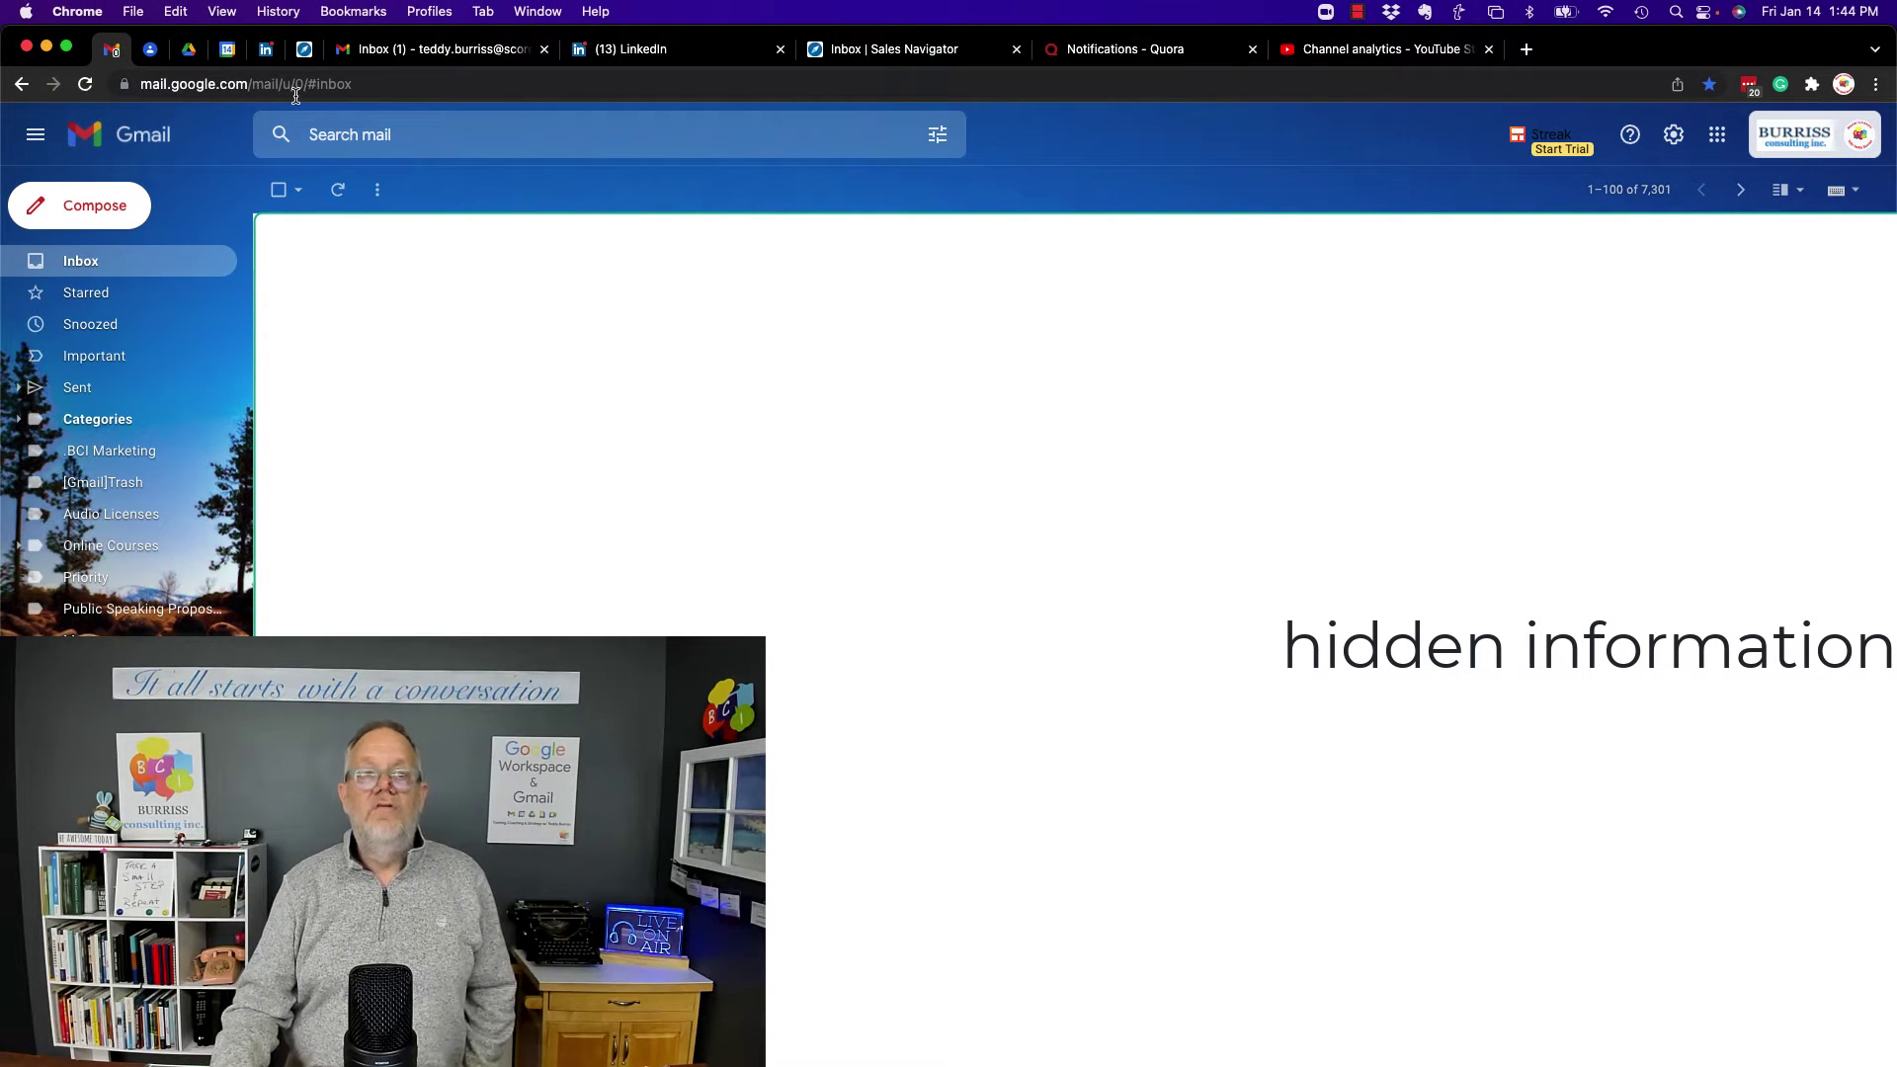
Open Google Slides for the business account from the Google apps grid
click(430, 52)
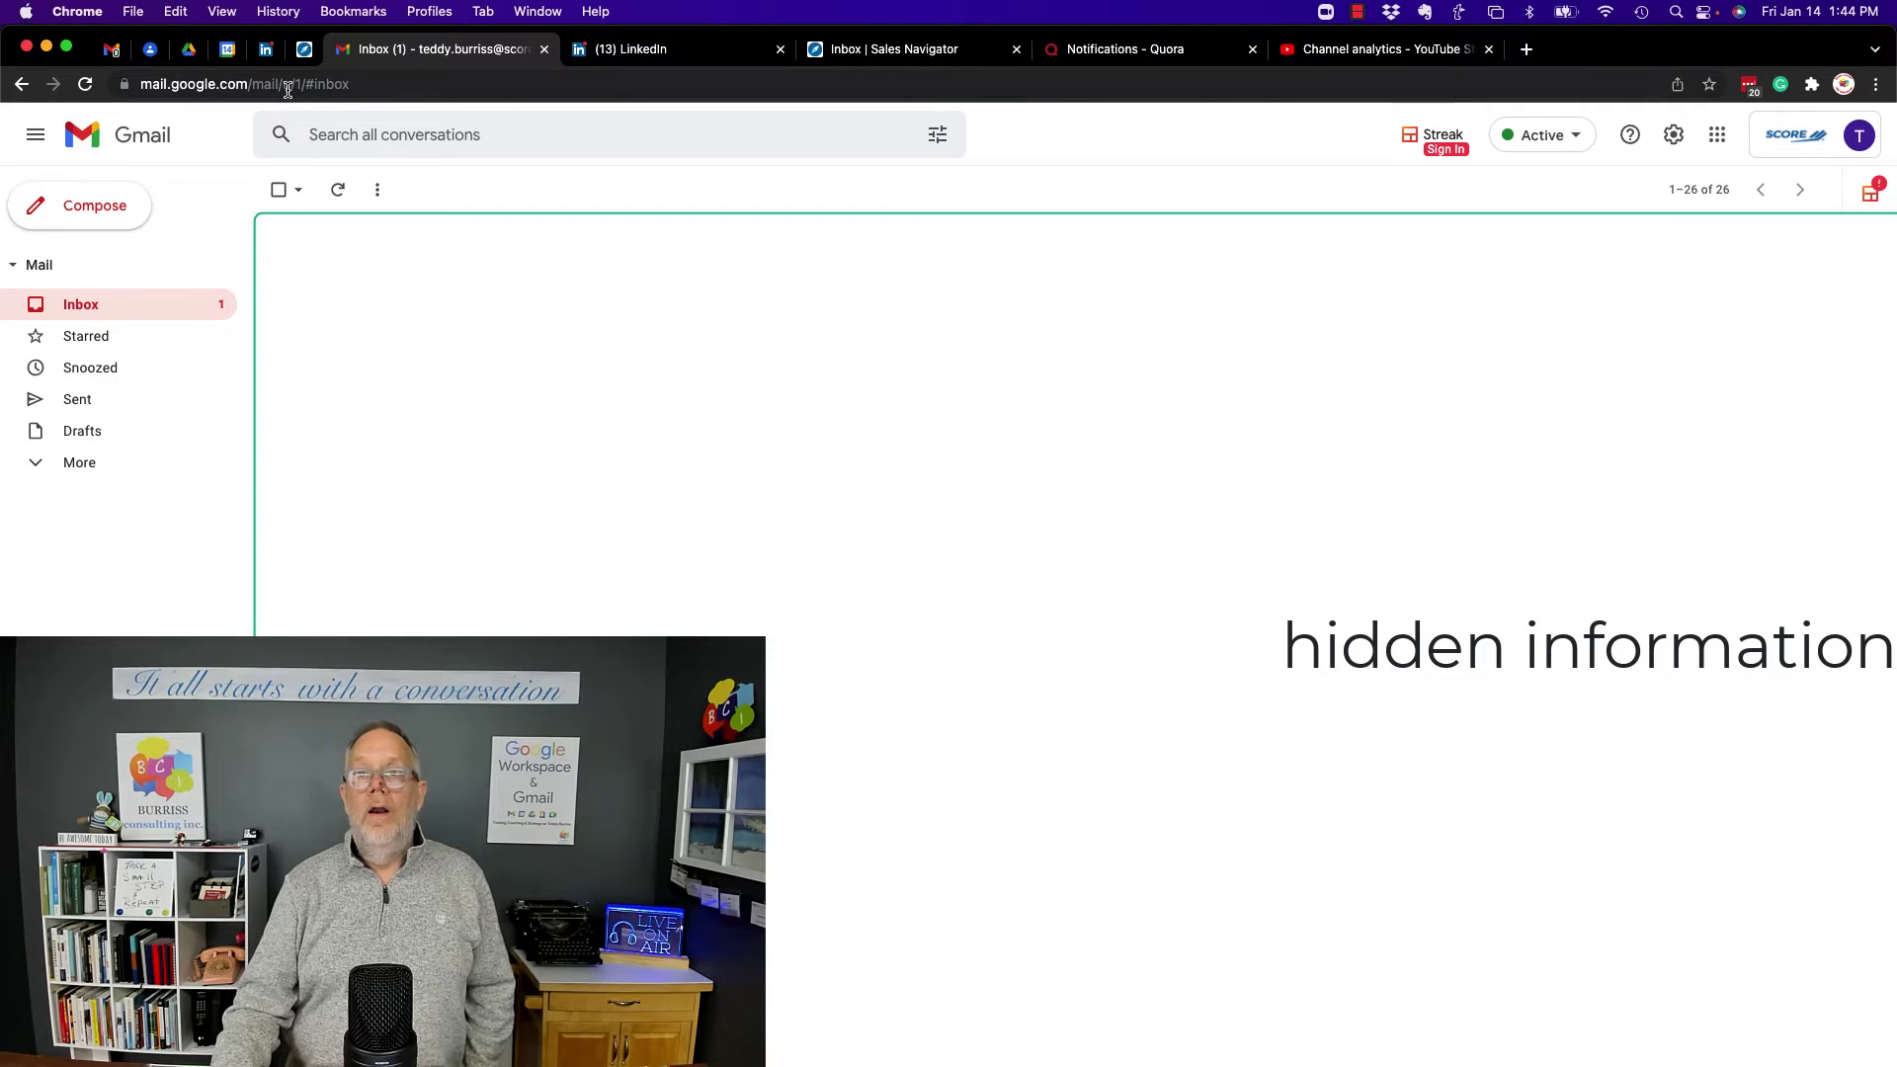
click(113, 50)
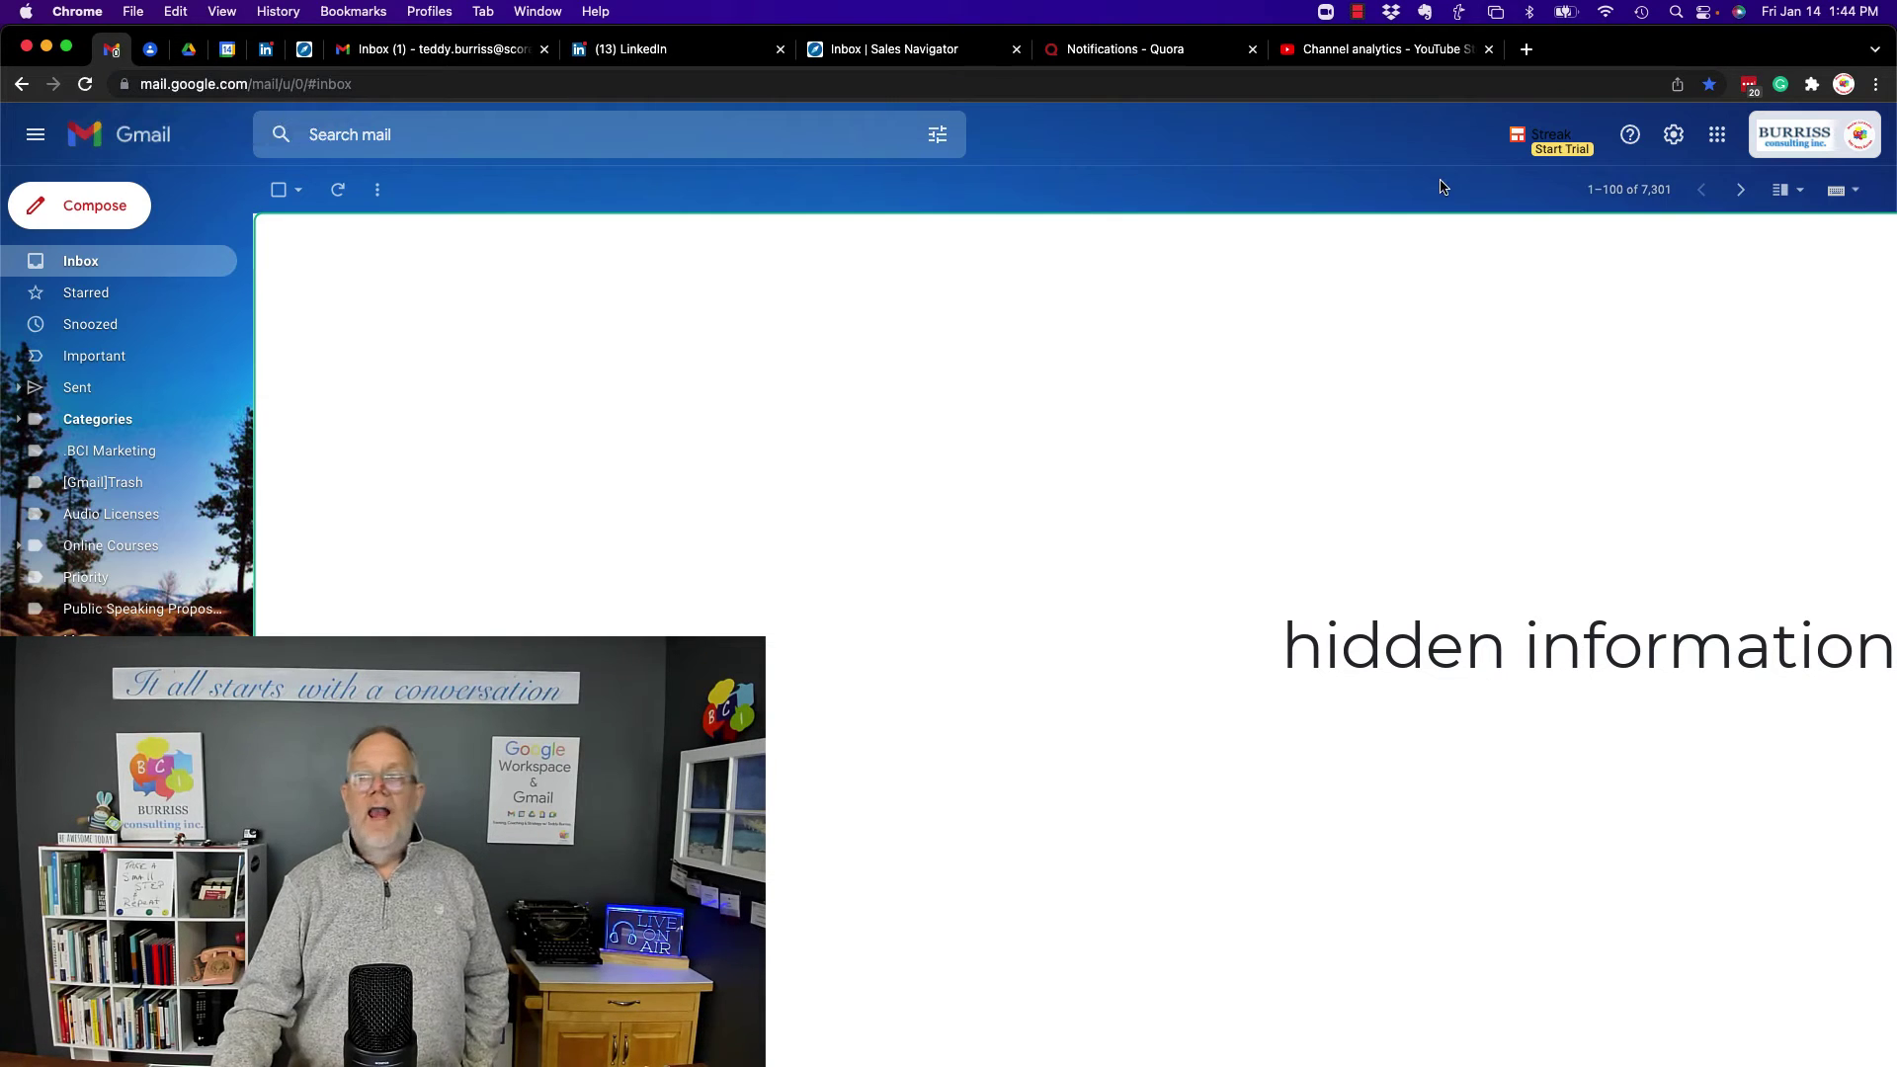
click(1716, 134)
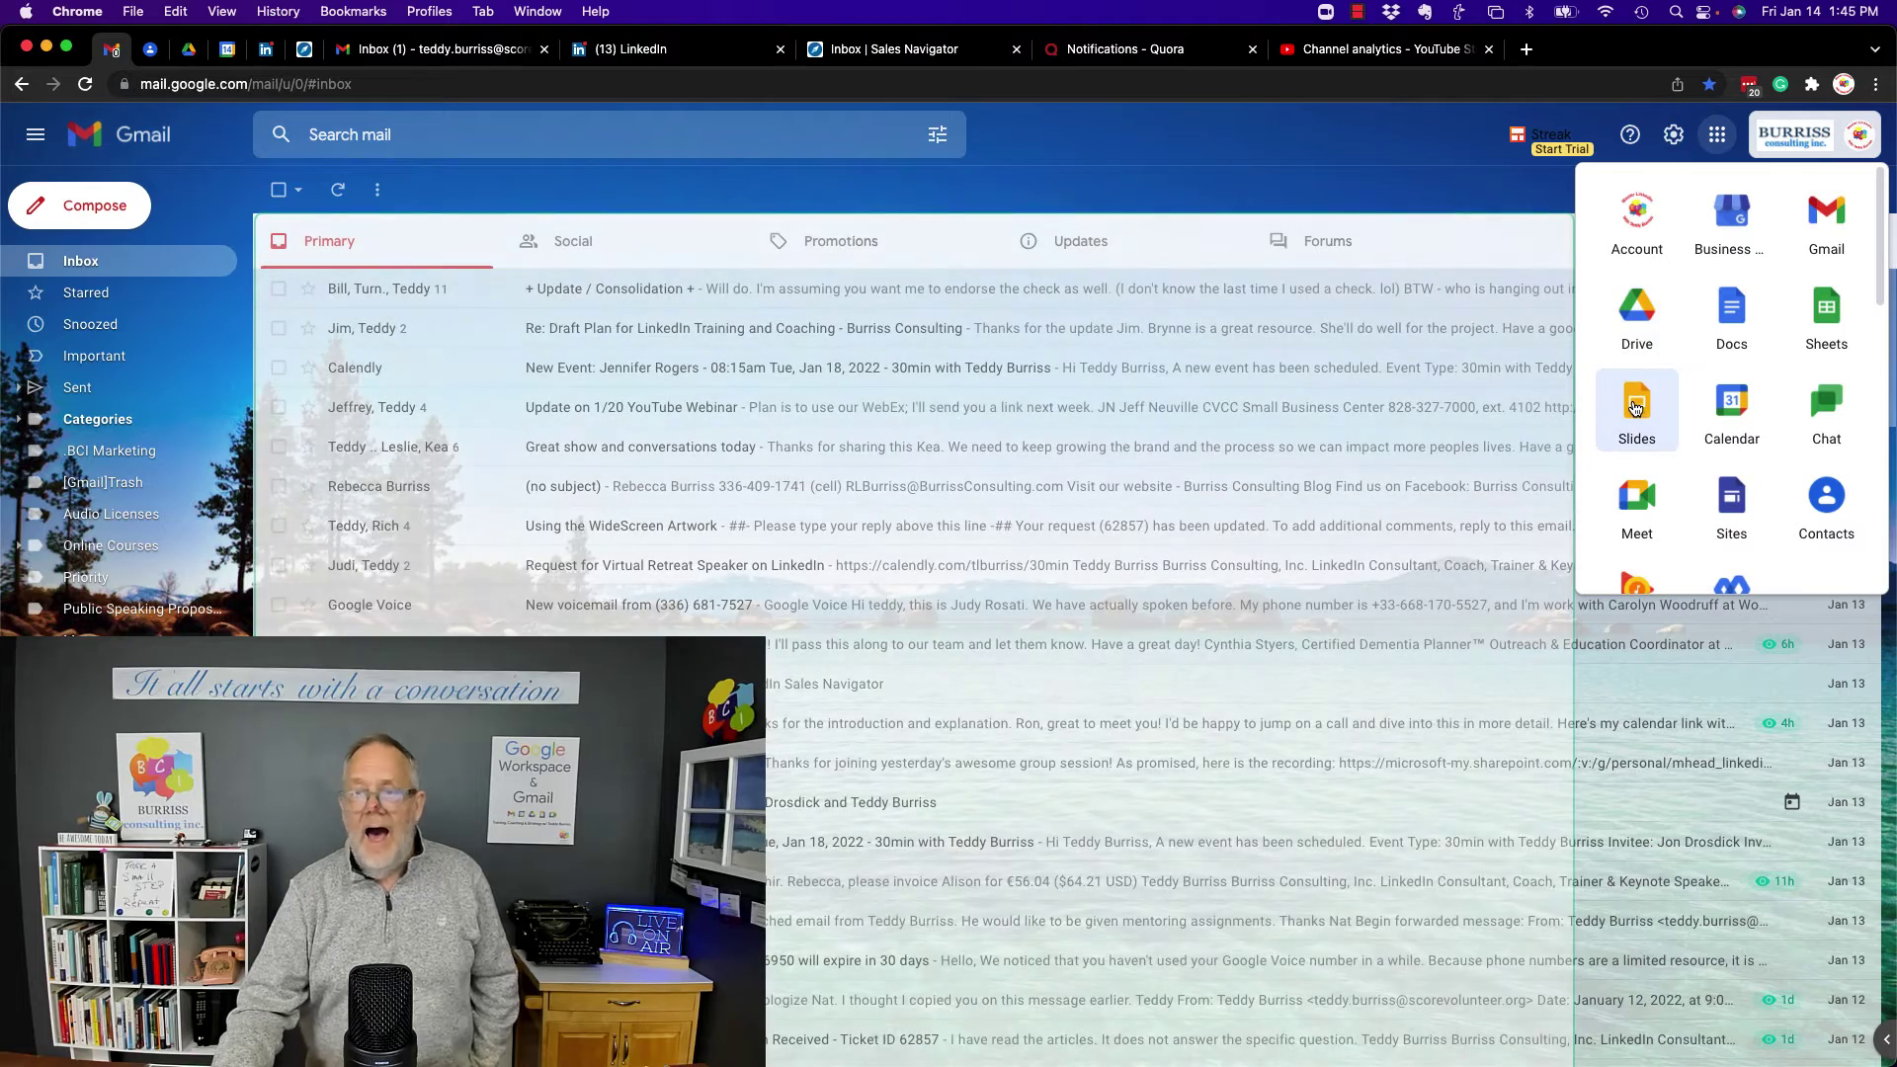
click(1637, 406)
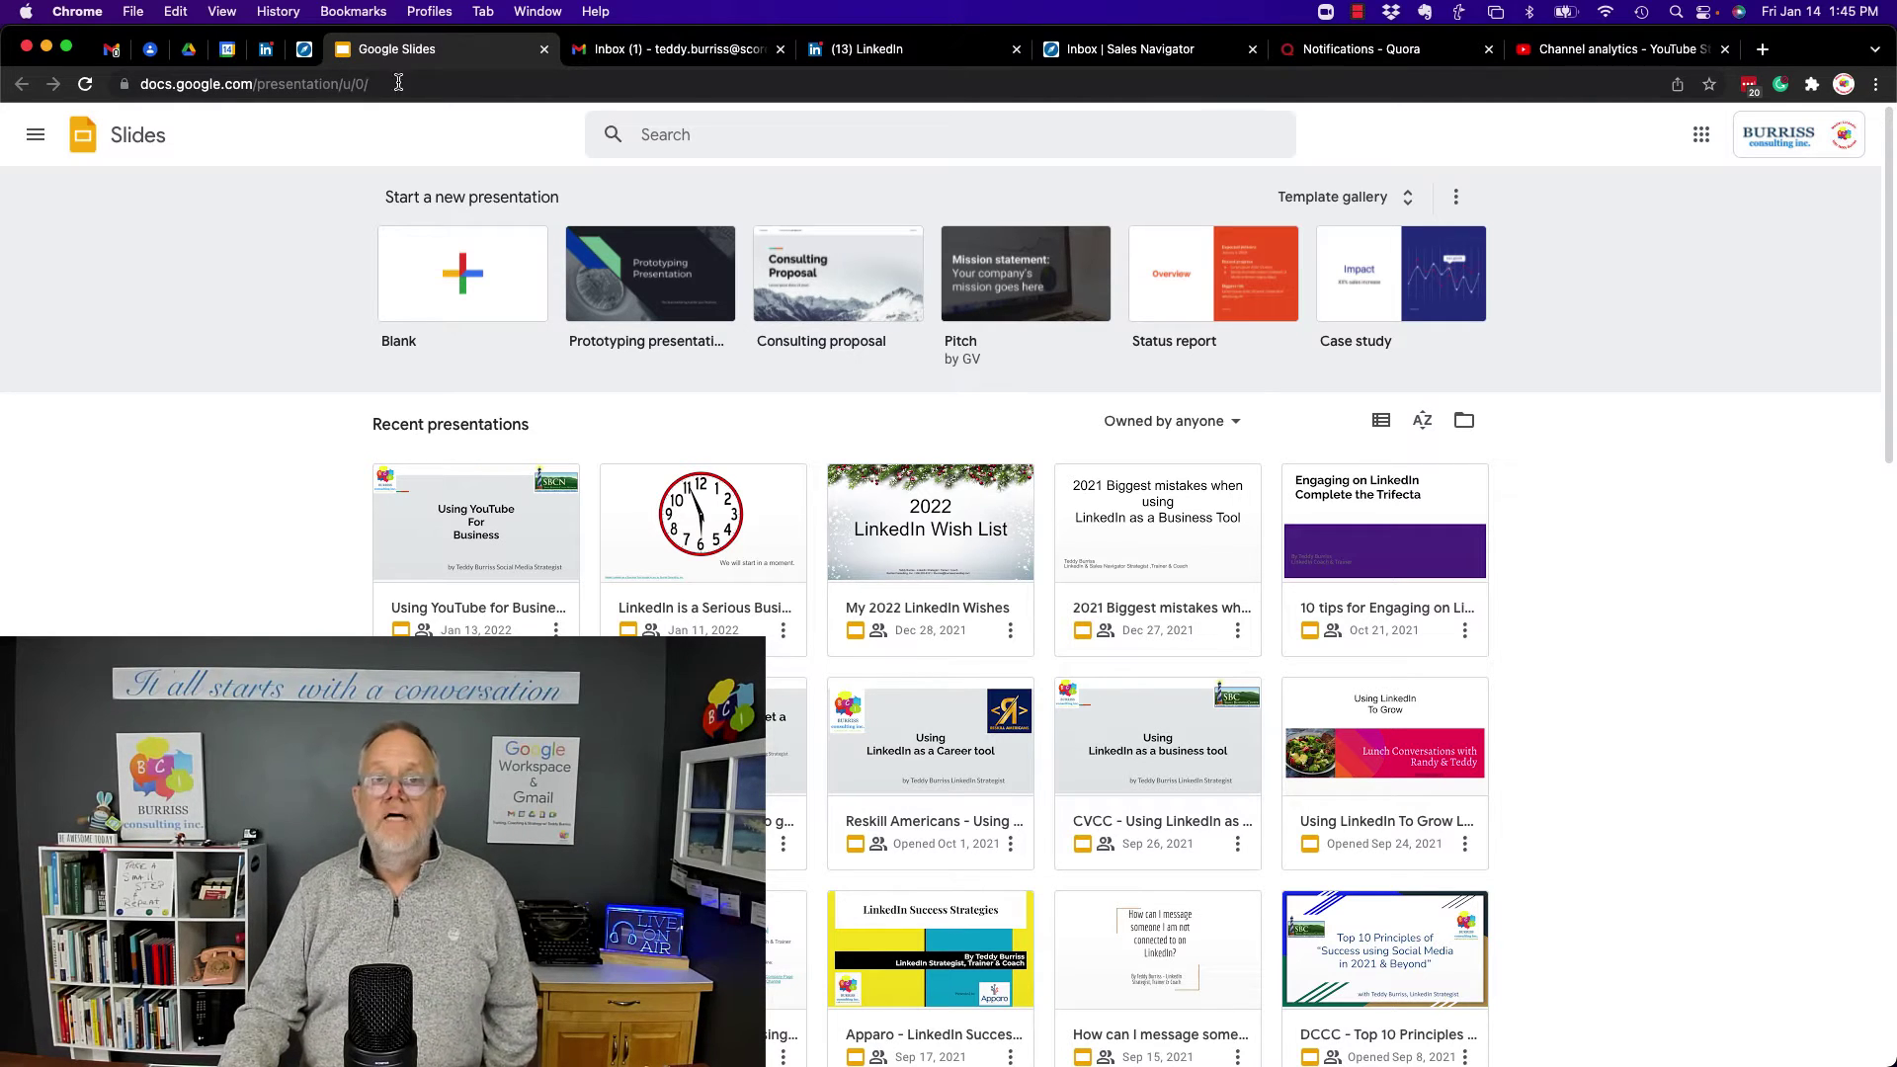
Open Google Slides for the second account from its Gmail tab
click(648, 59)
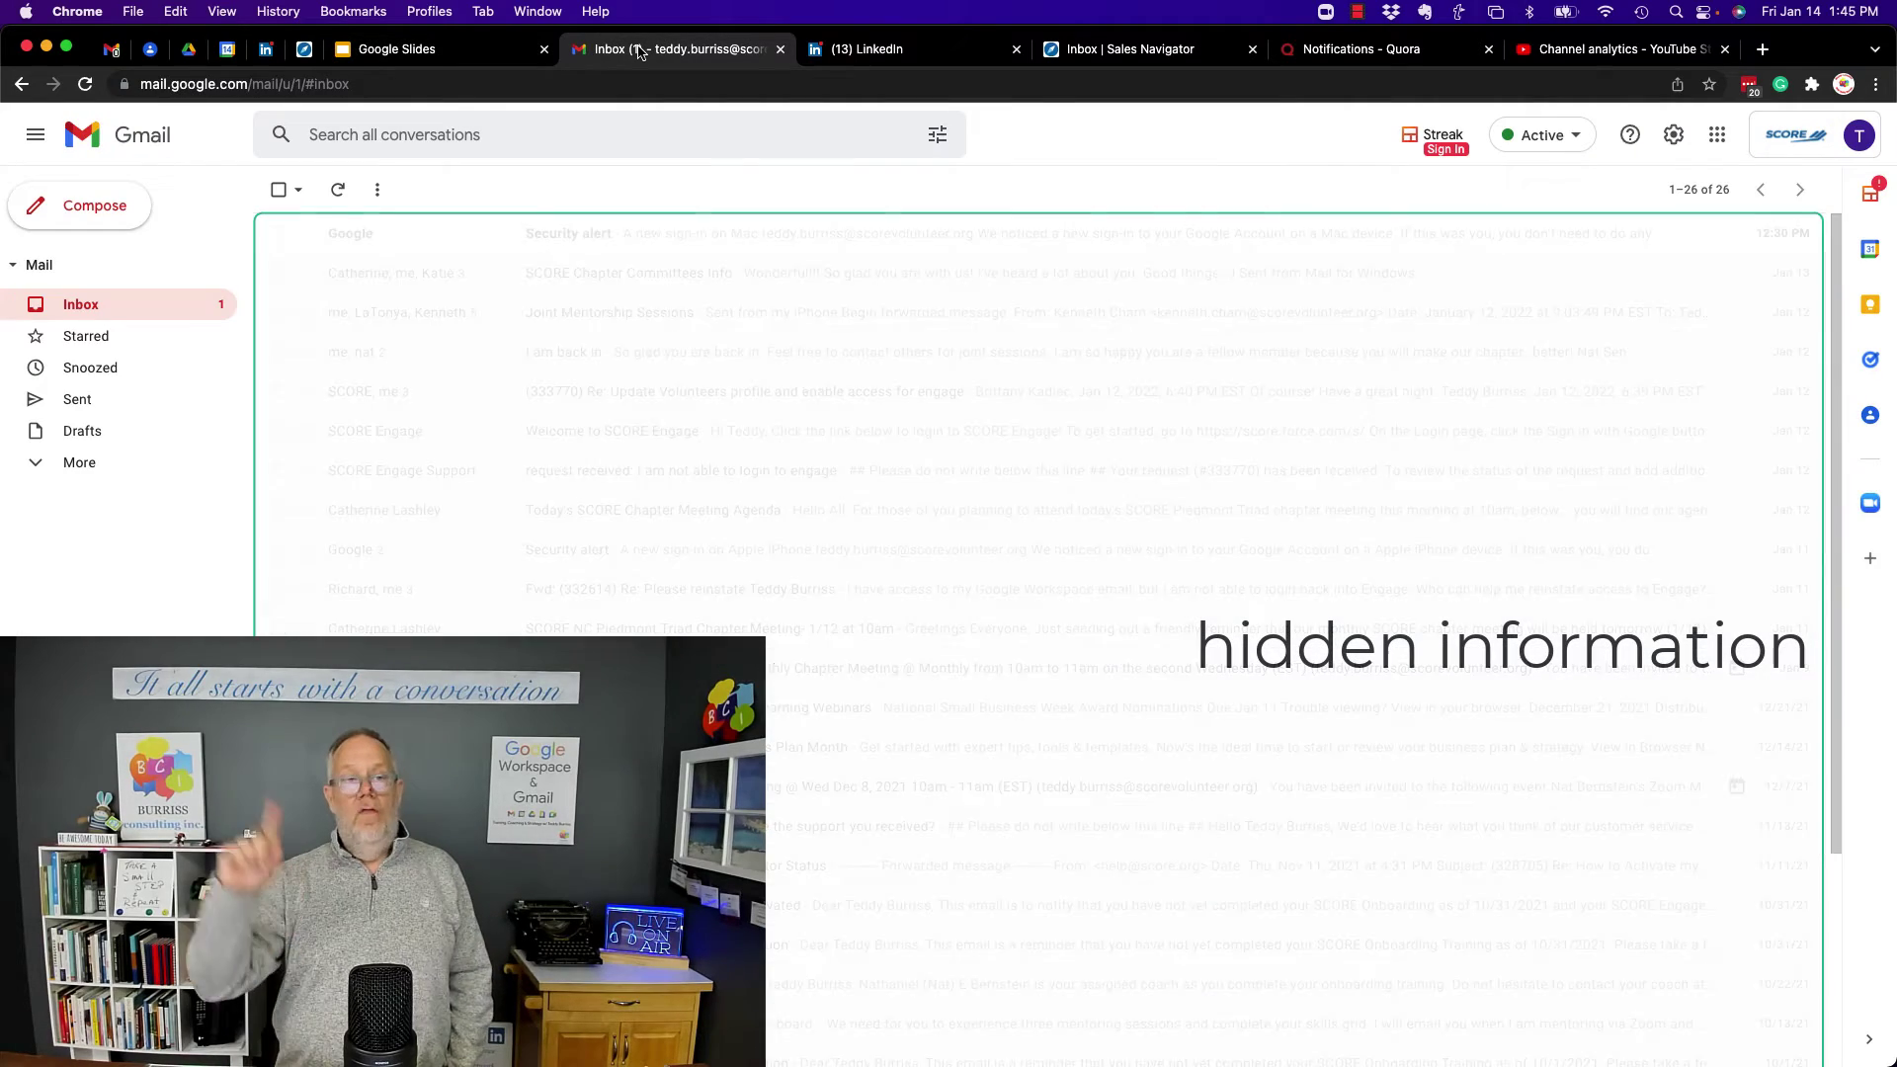
click(1715, 136)
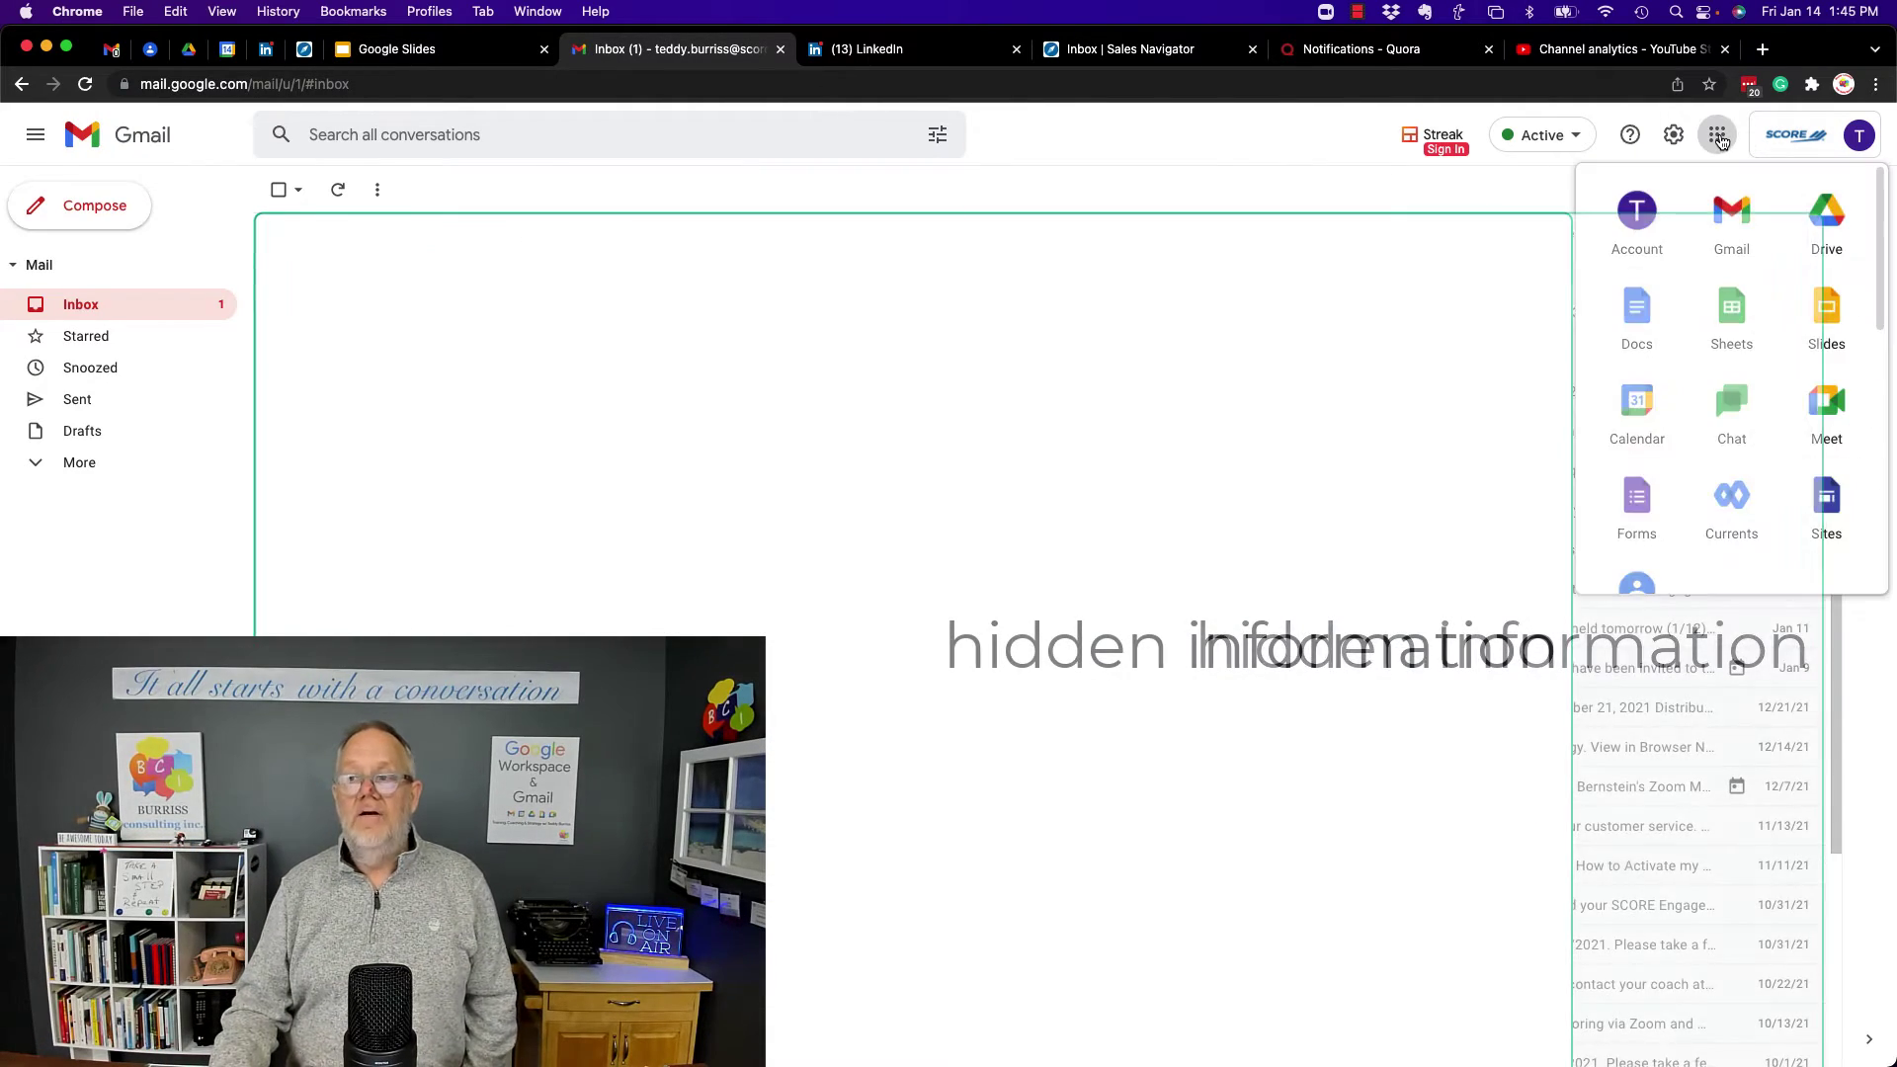
click(1826, 315)
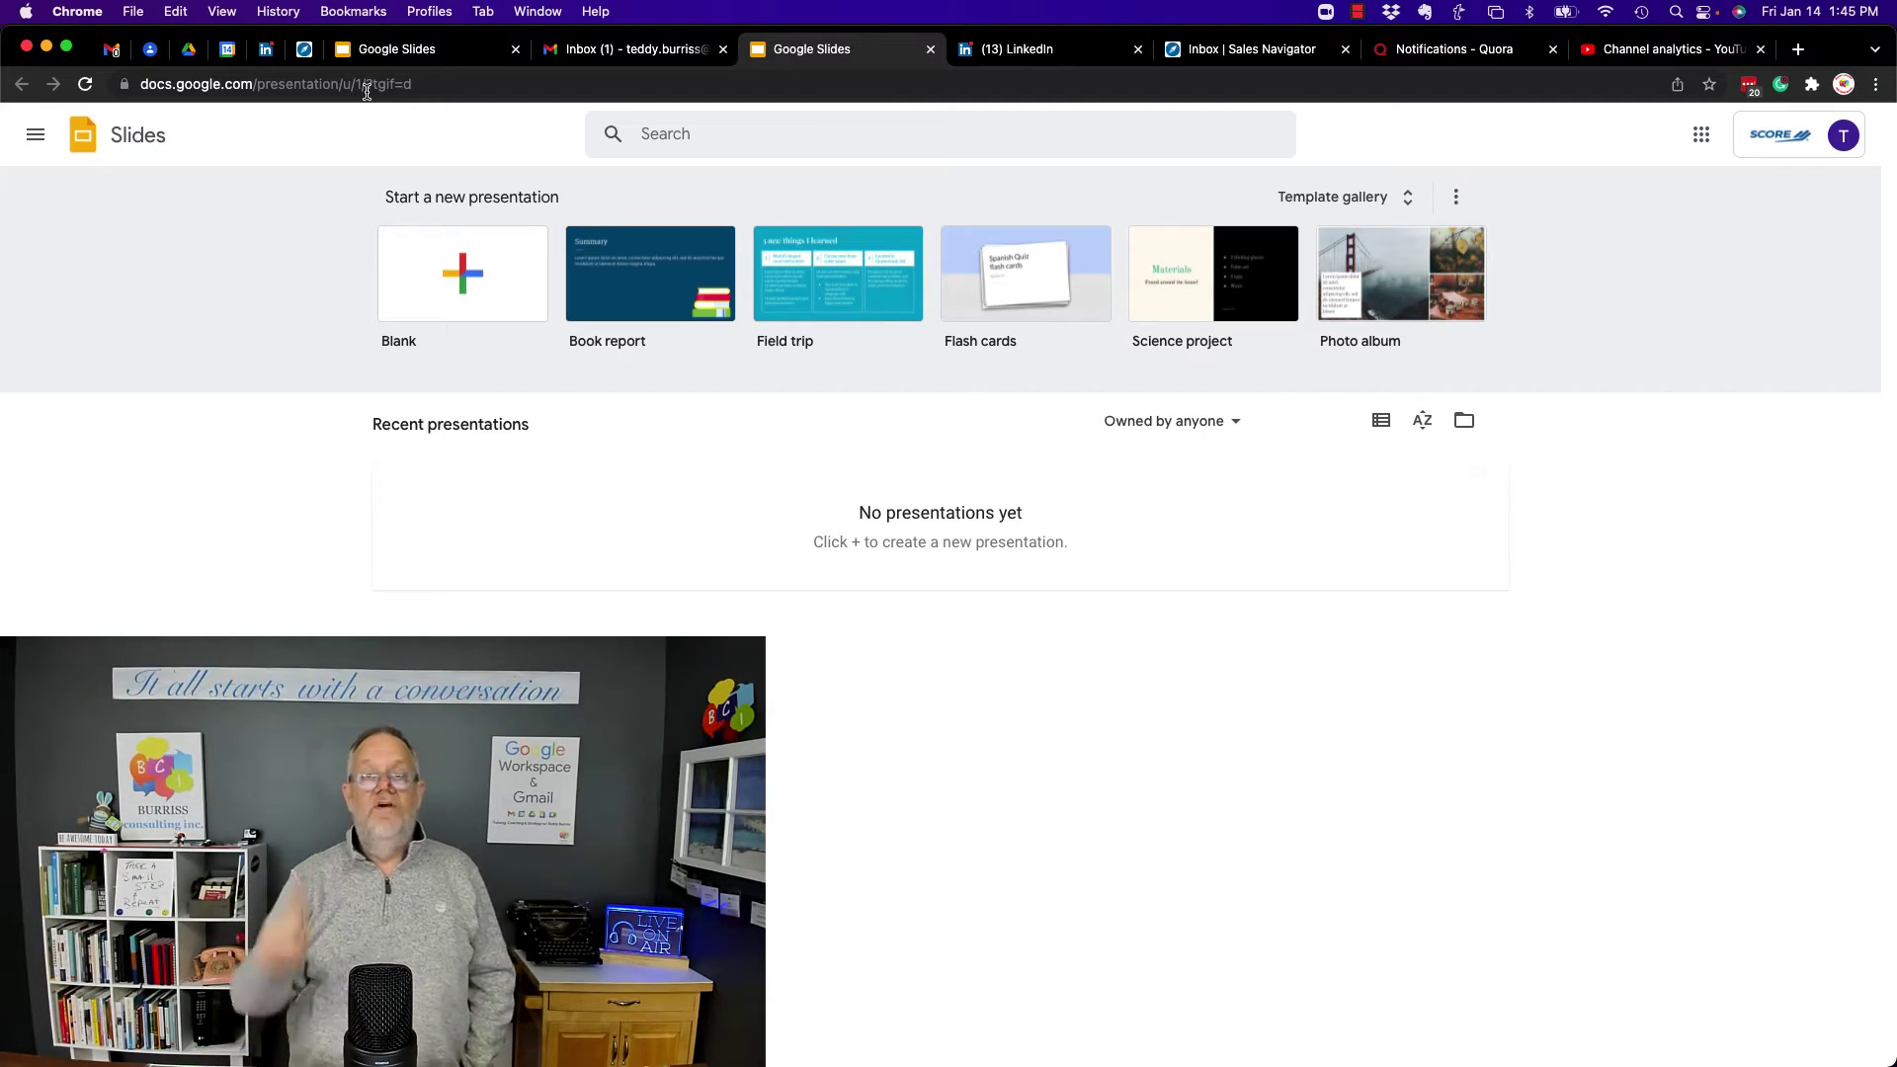
Close both Slides tabs and add a new Chrome profile signed in with the personal Gmail account
click(929, 48)
click(111, 49)
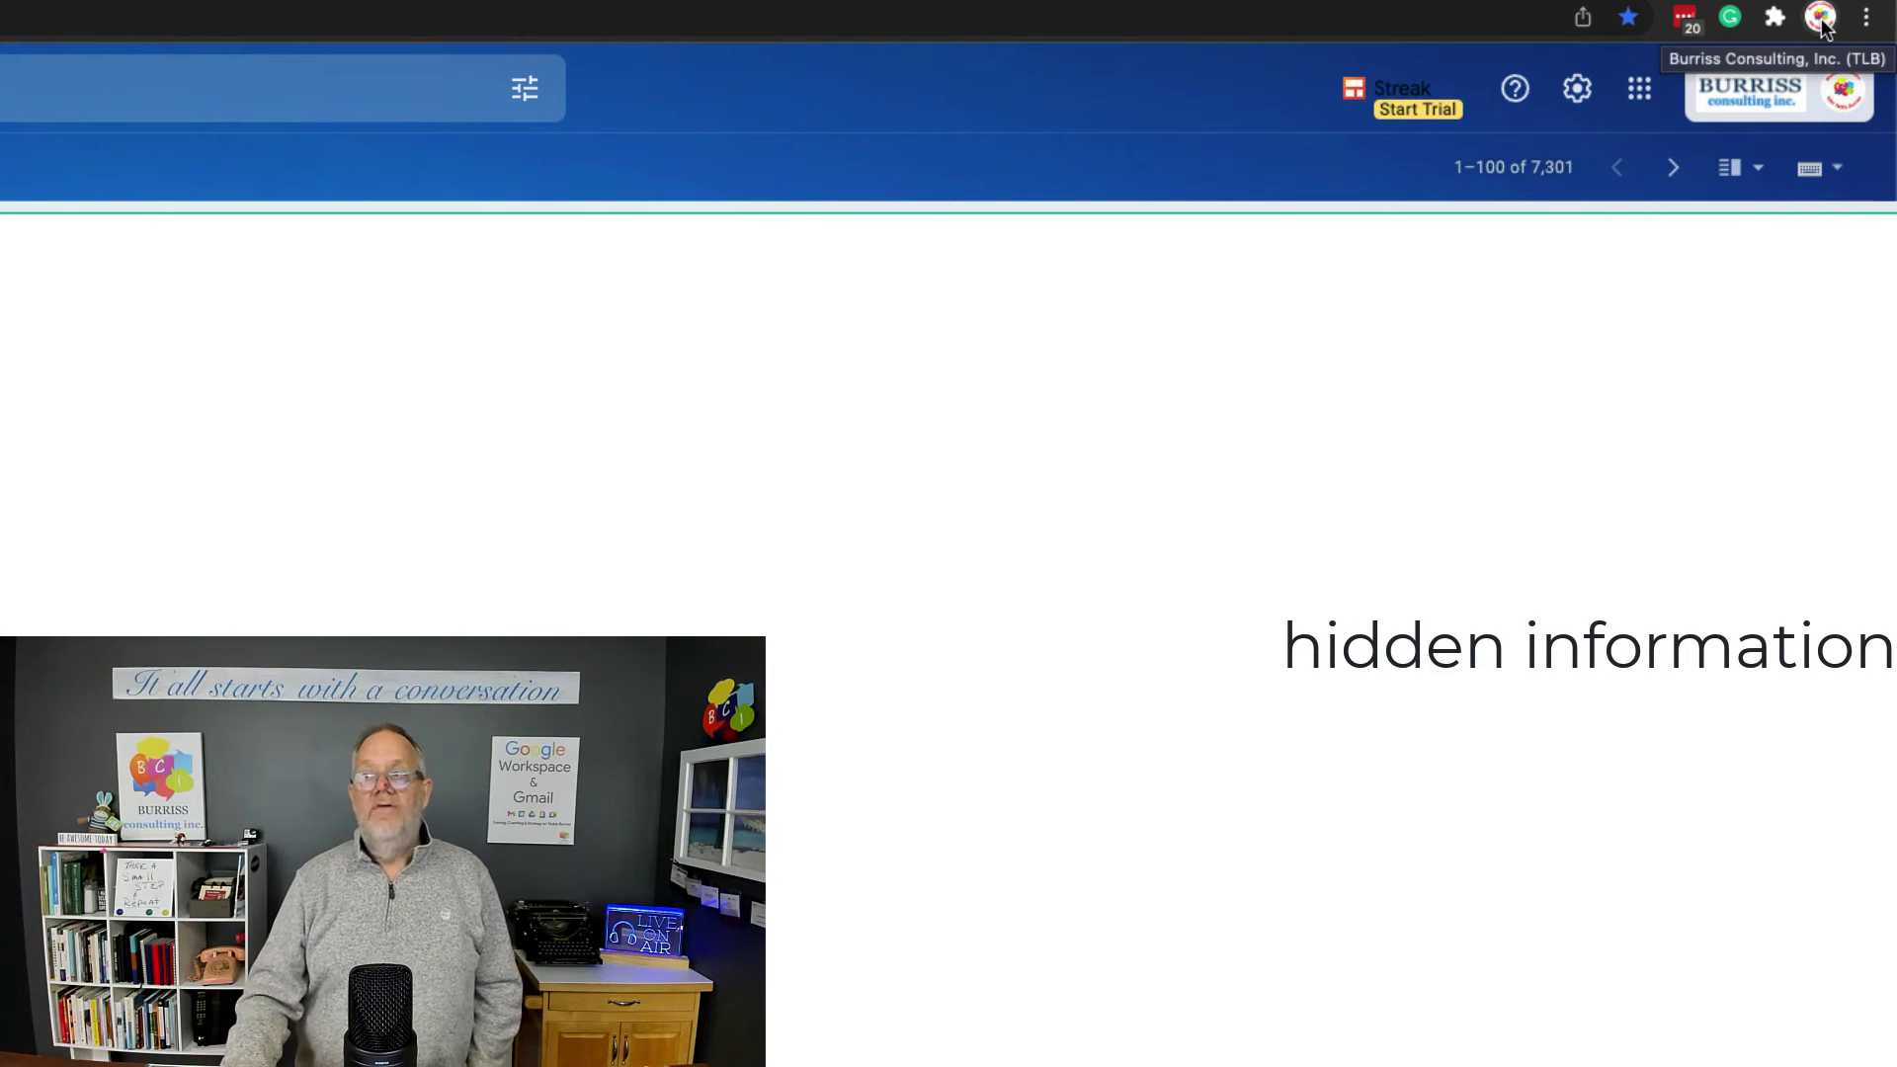
click(1823, 21)
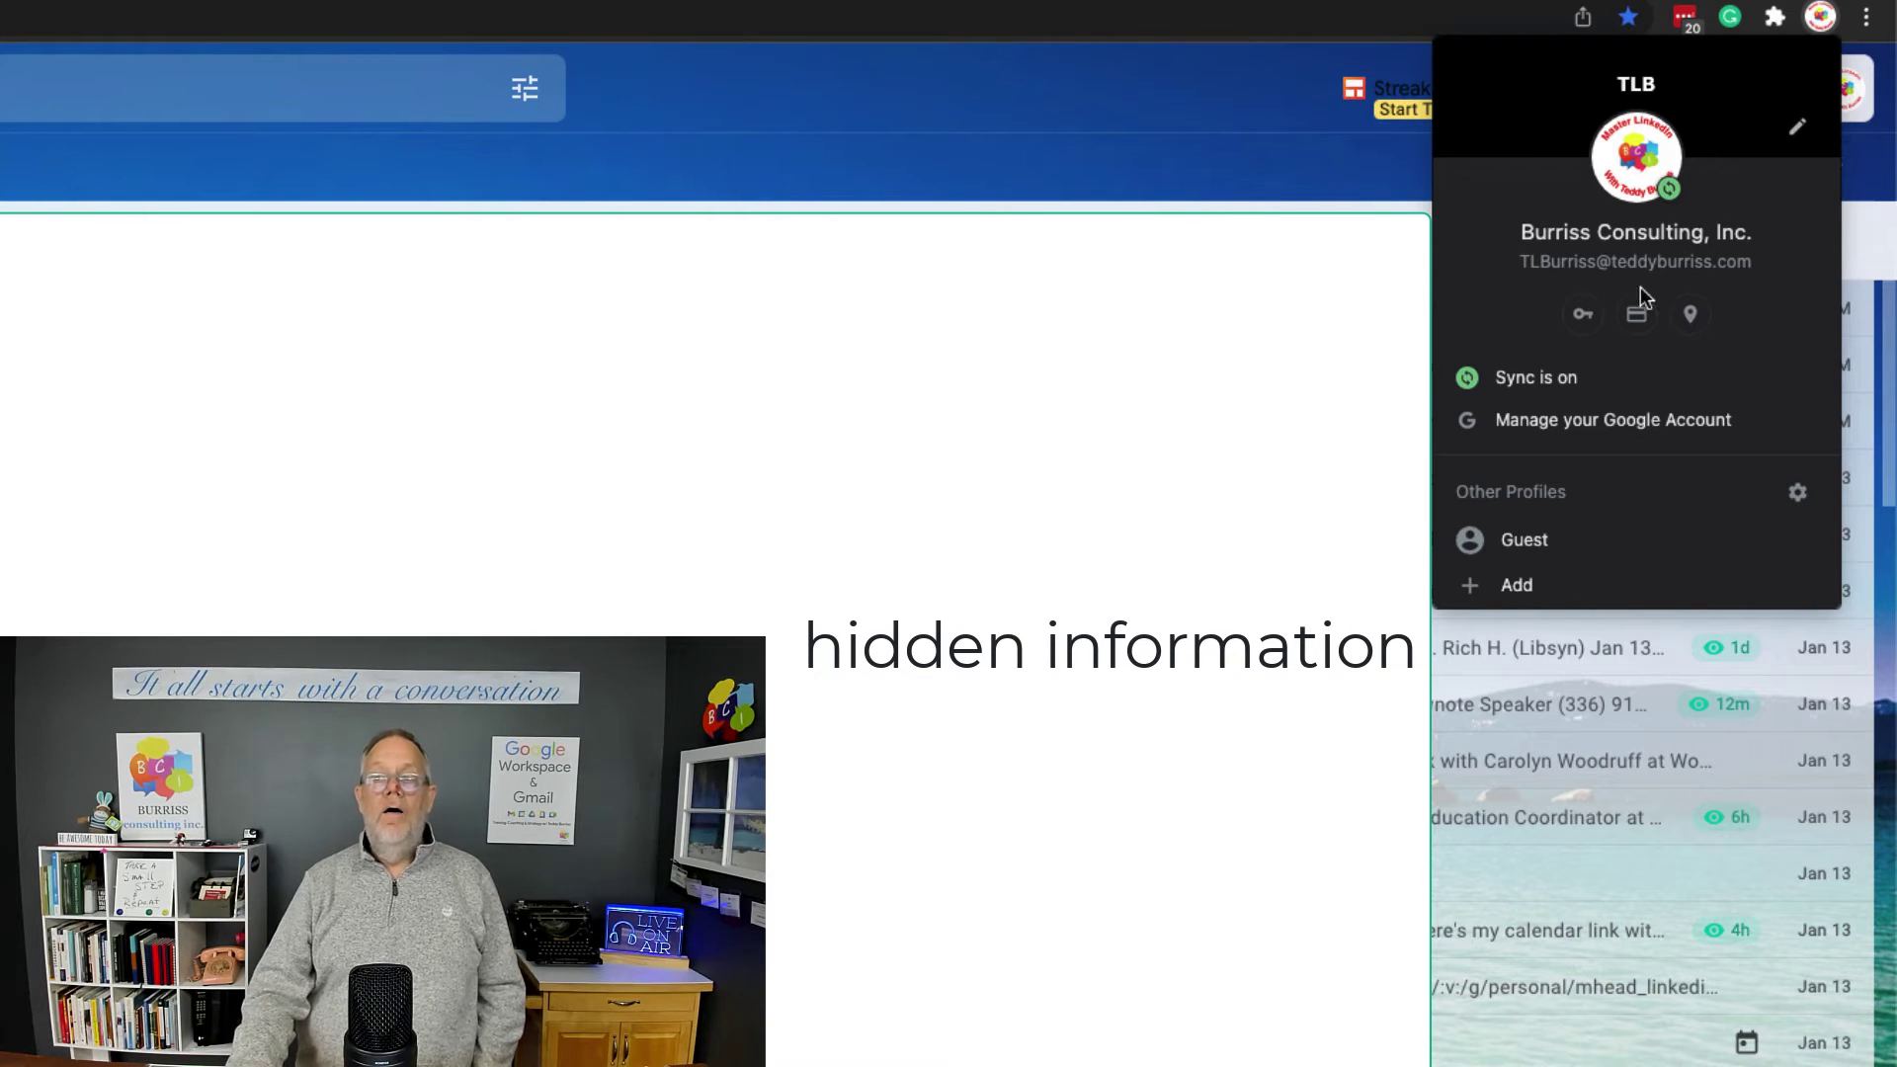
click(1515, 587)
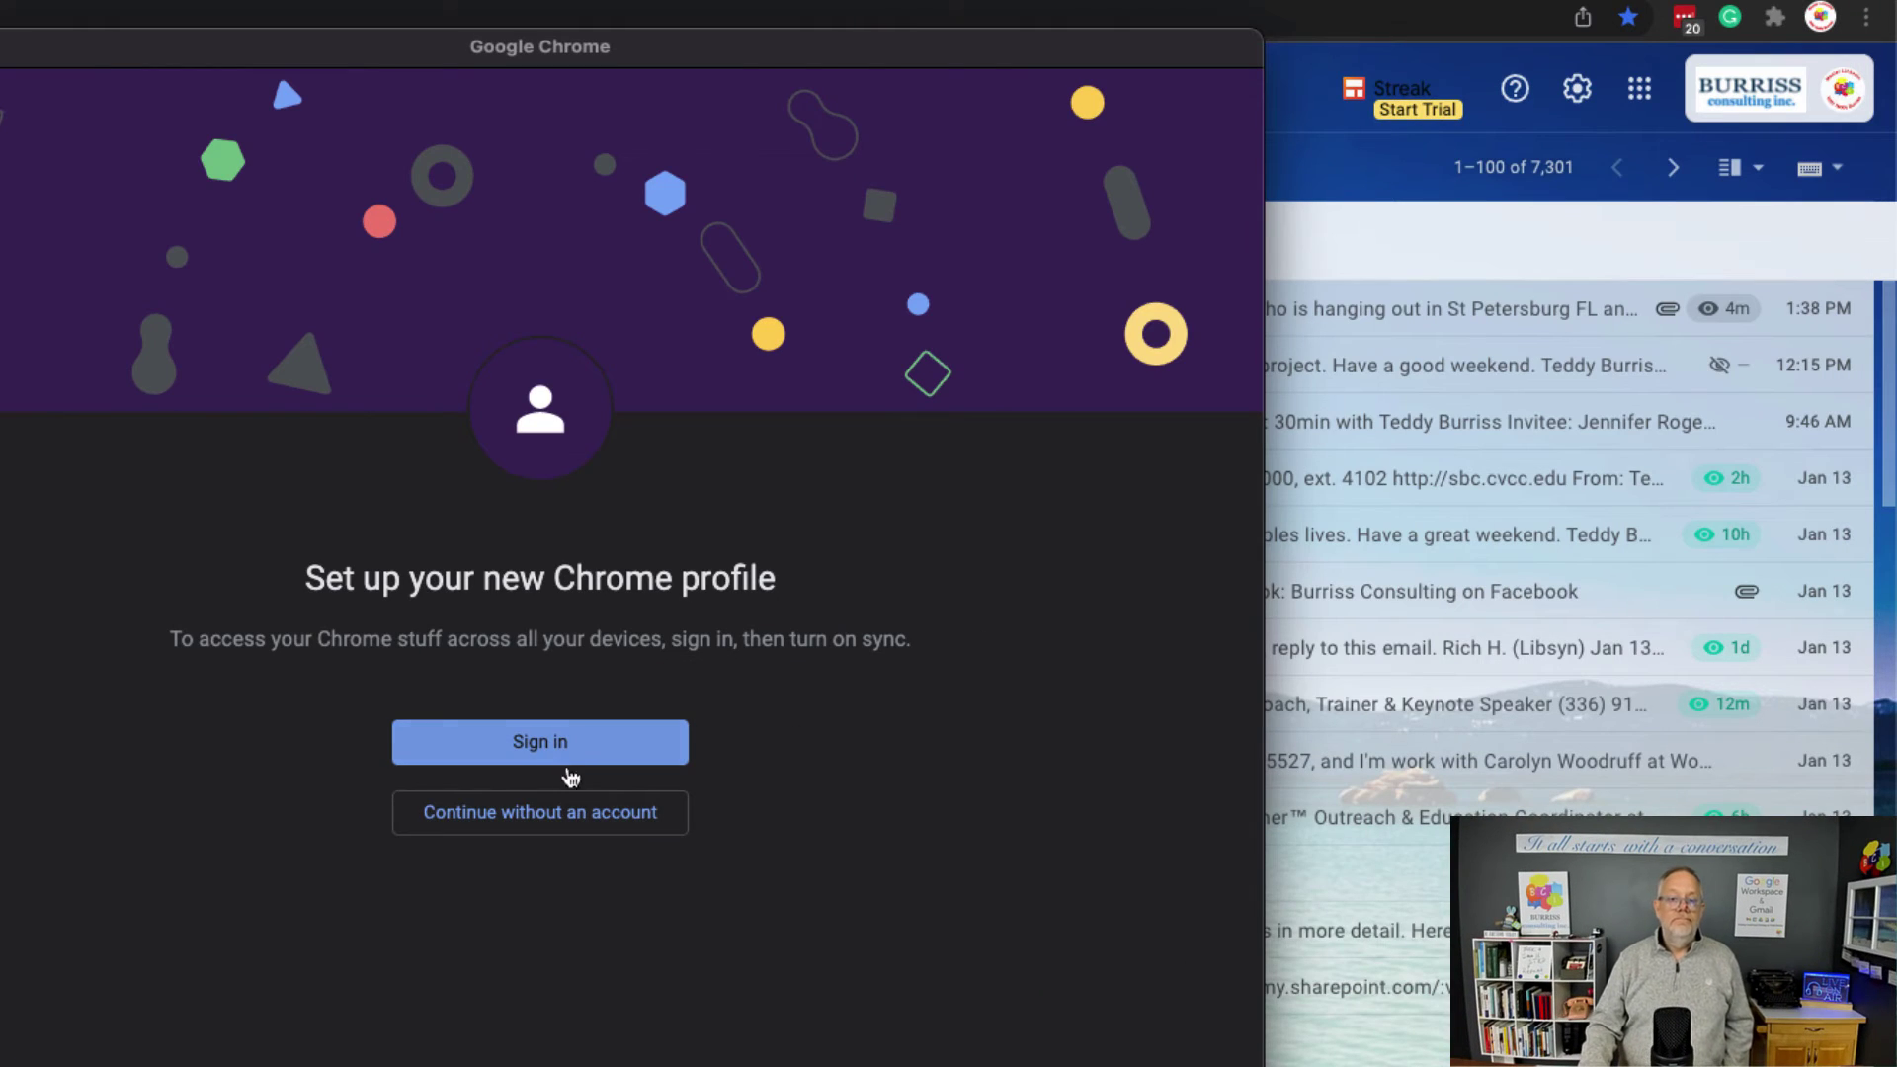
click(546, 749)
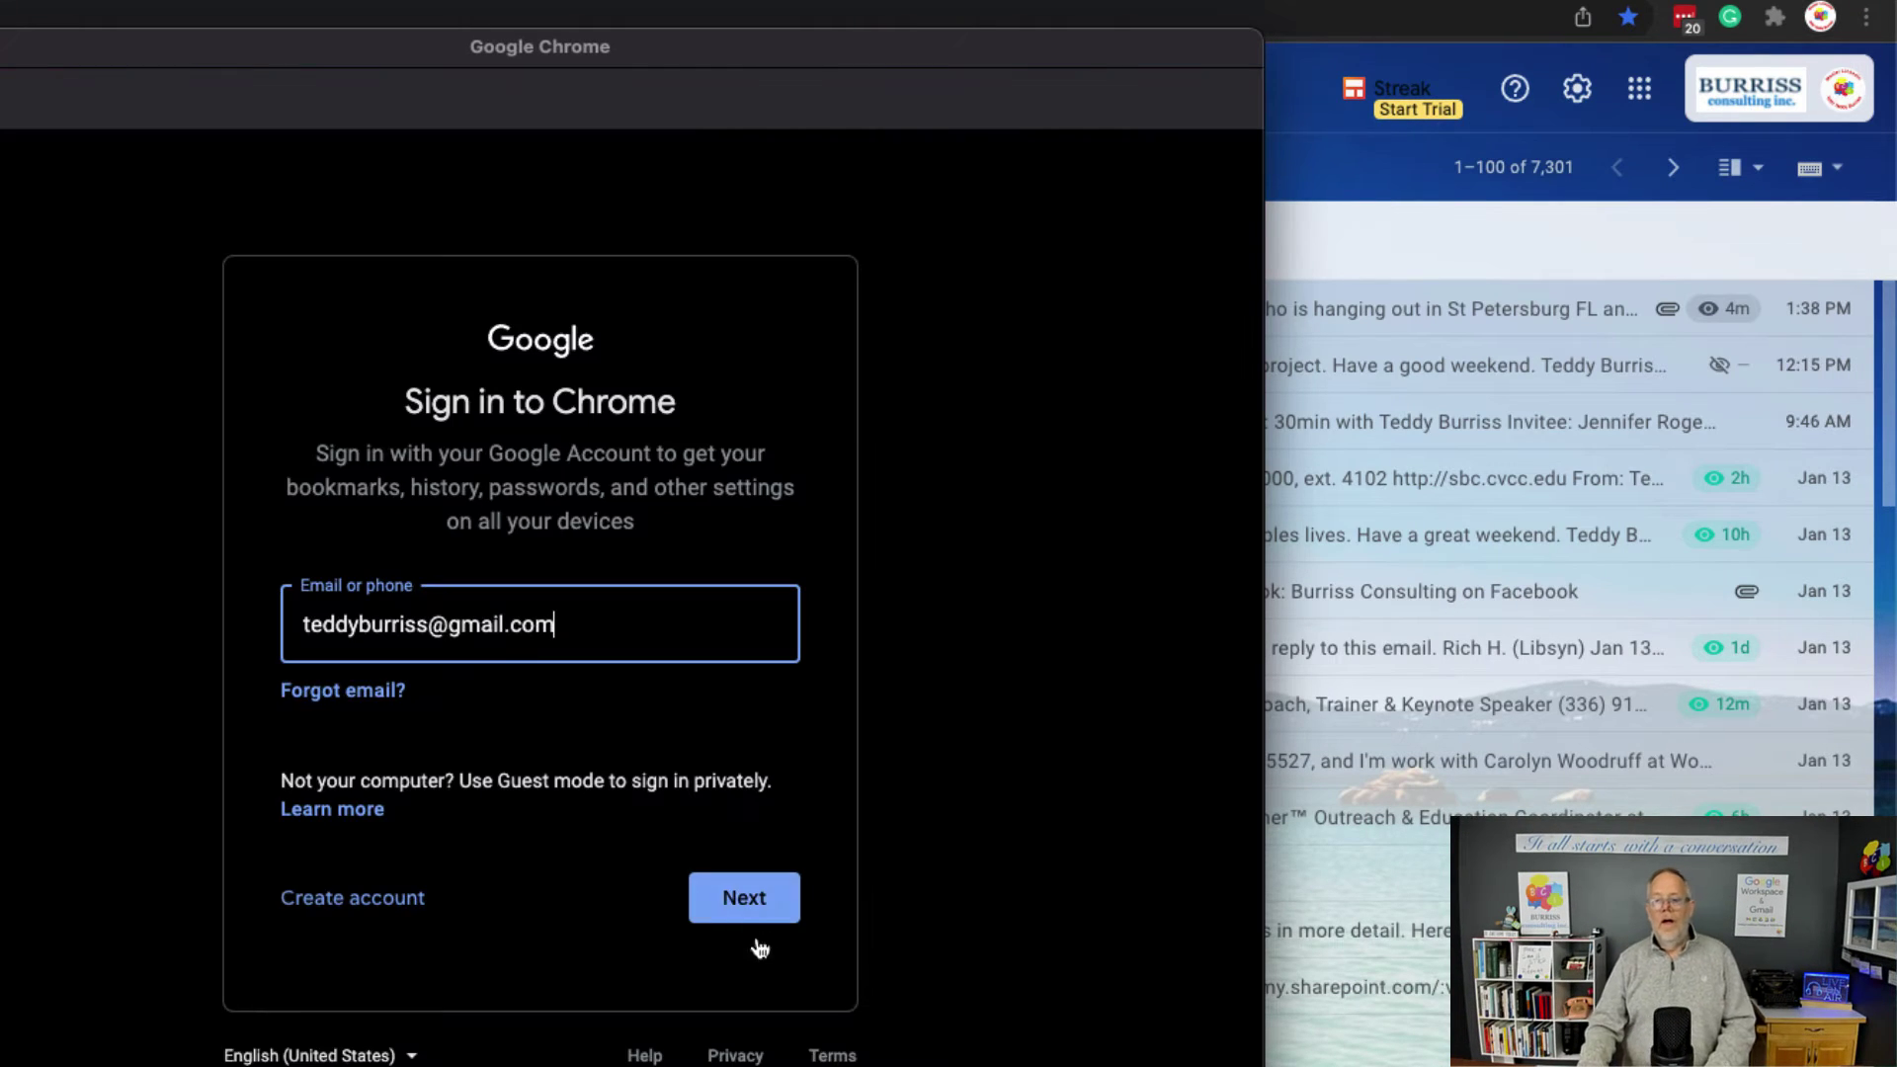
click(755, 908)
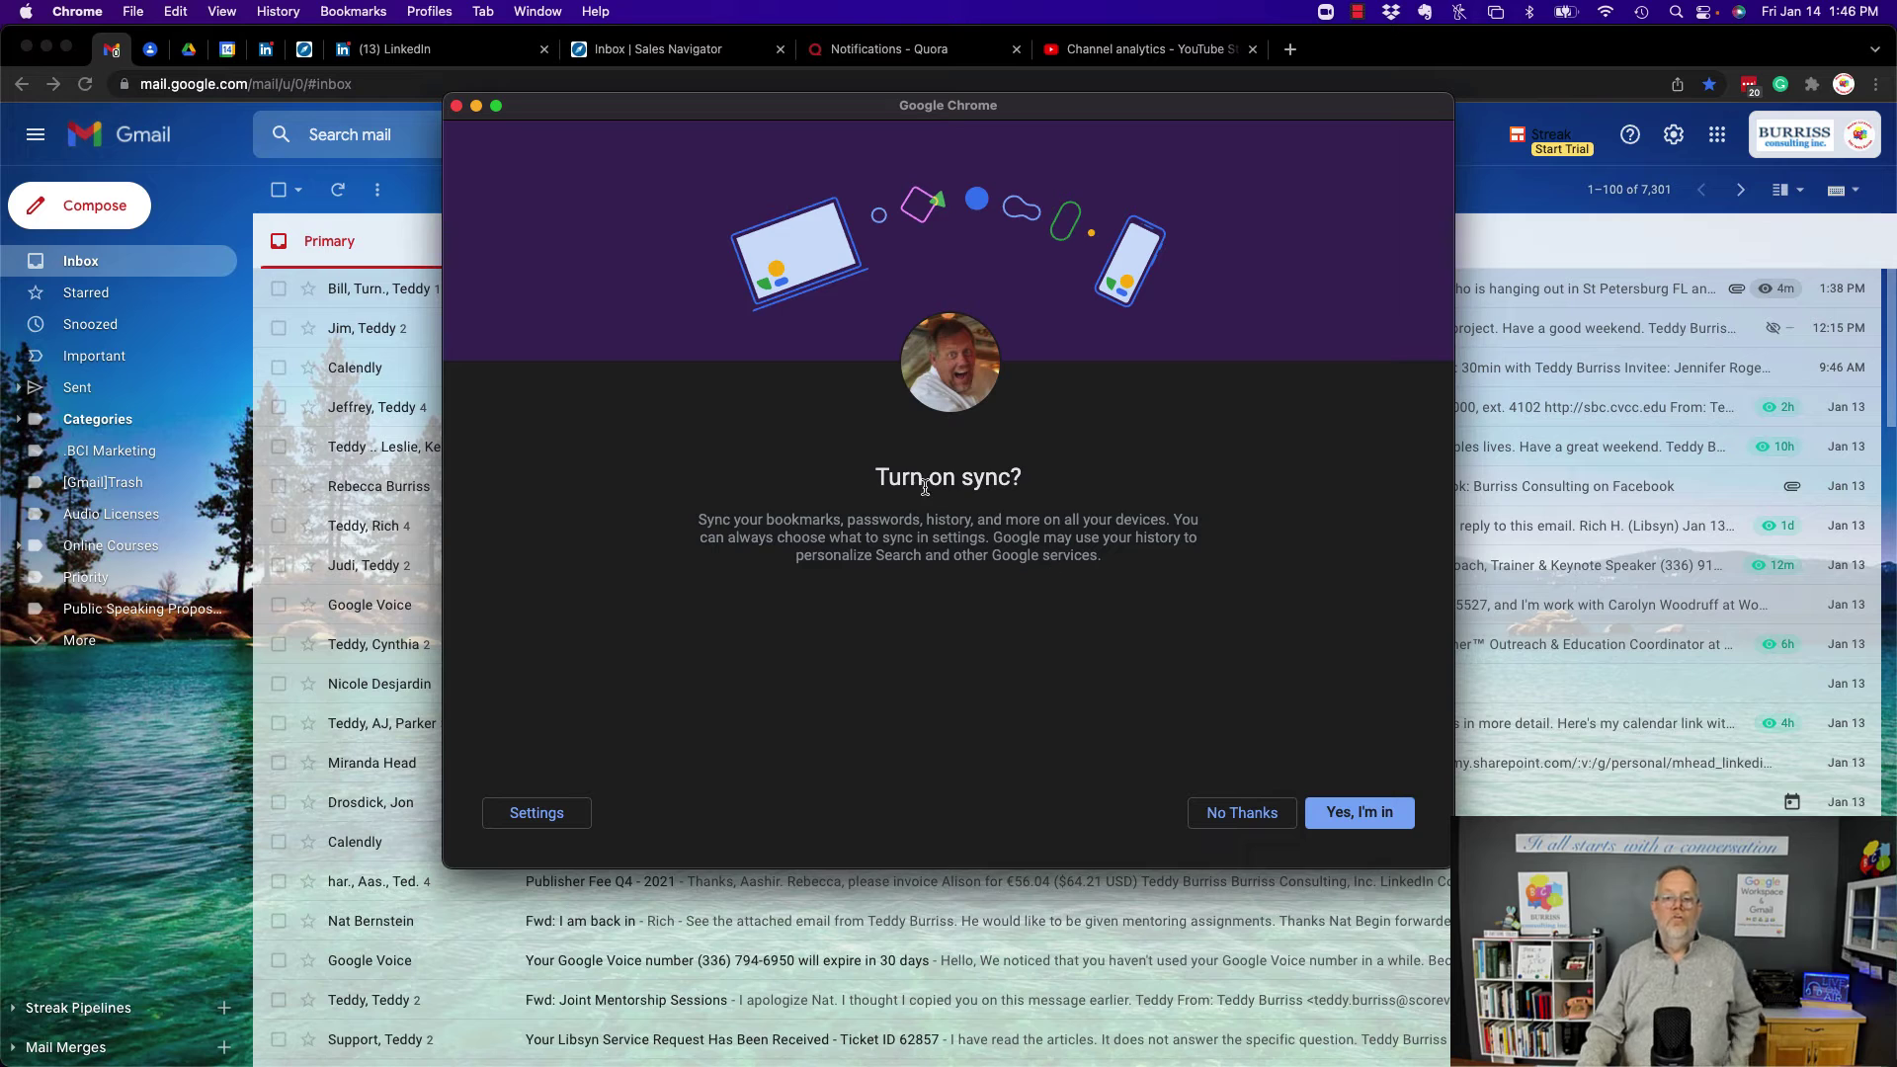
Decline sync, finish the purple-themed profile setup, and dismiss the profile-switching tip
click(1242, 812)
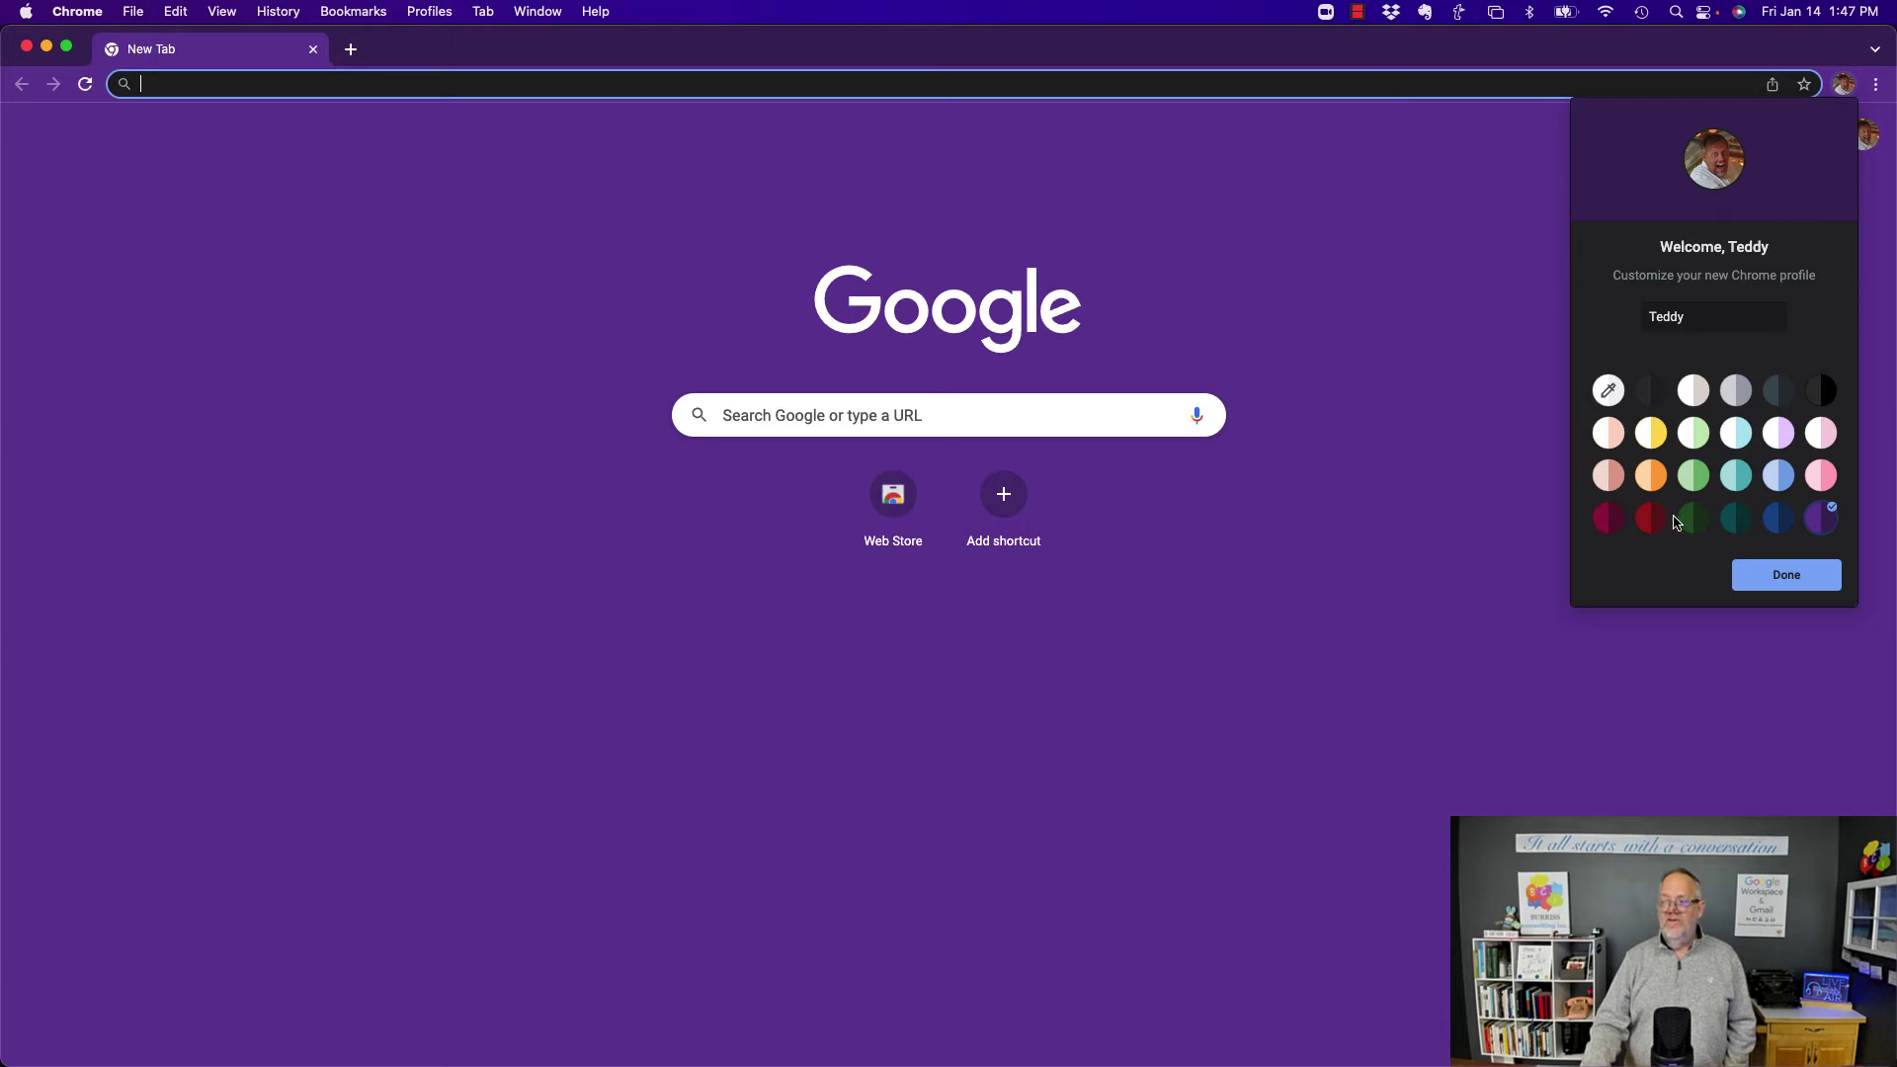
click(1785, 575)
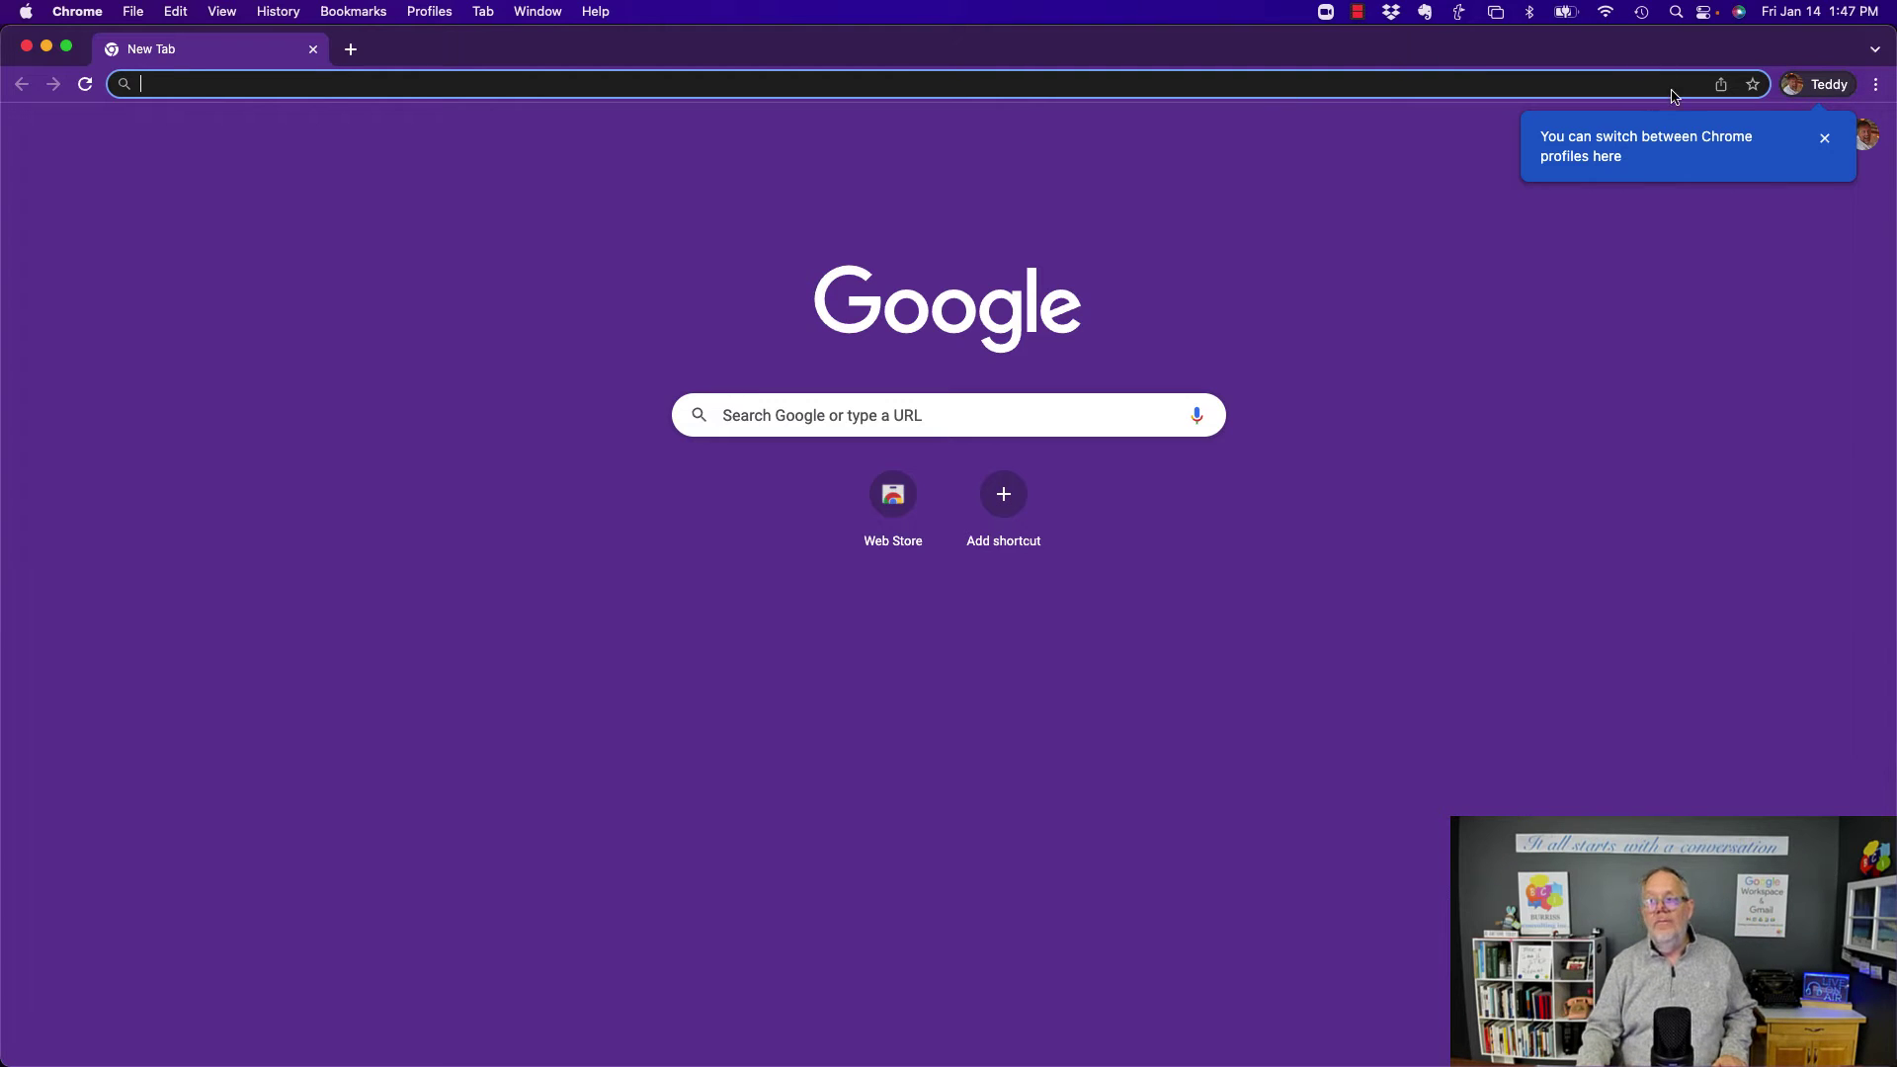
click(1829, 140)
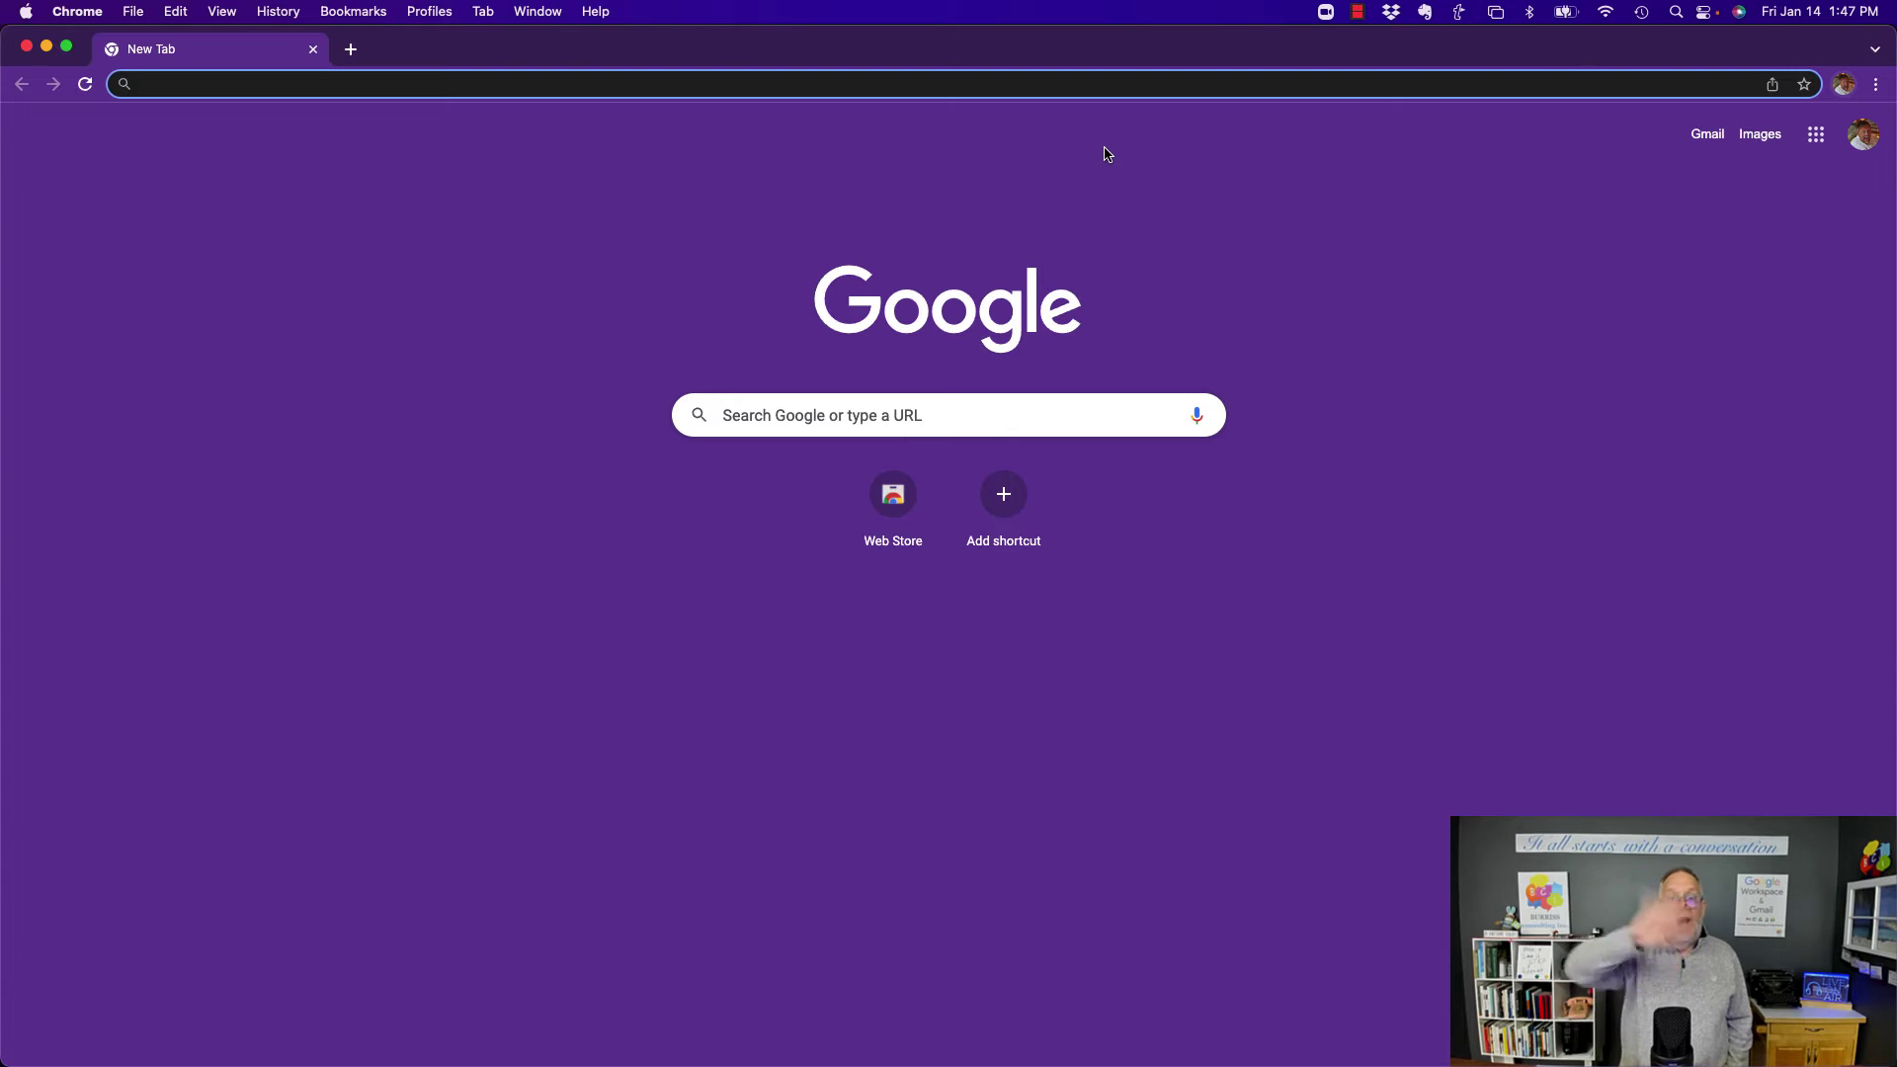
Open Gmail and Google Drive in the new profile from the Google apps grid
click(1816, 134)
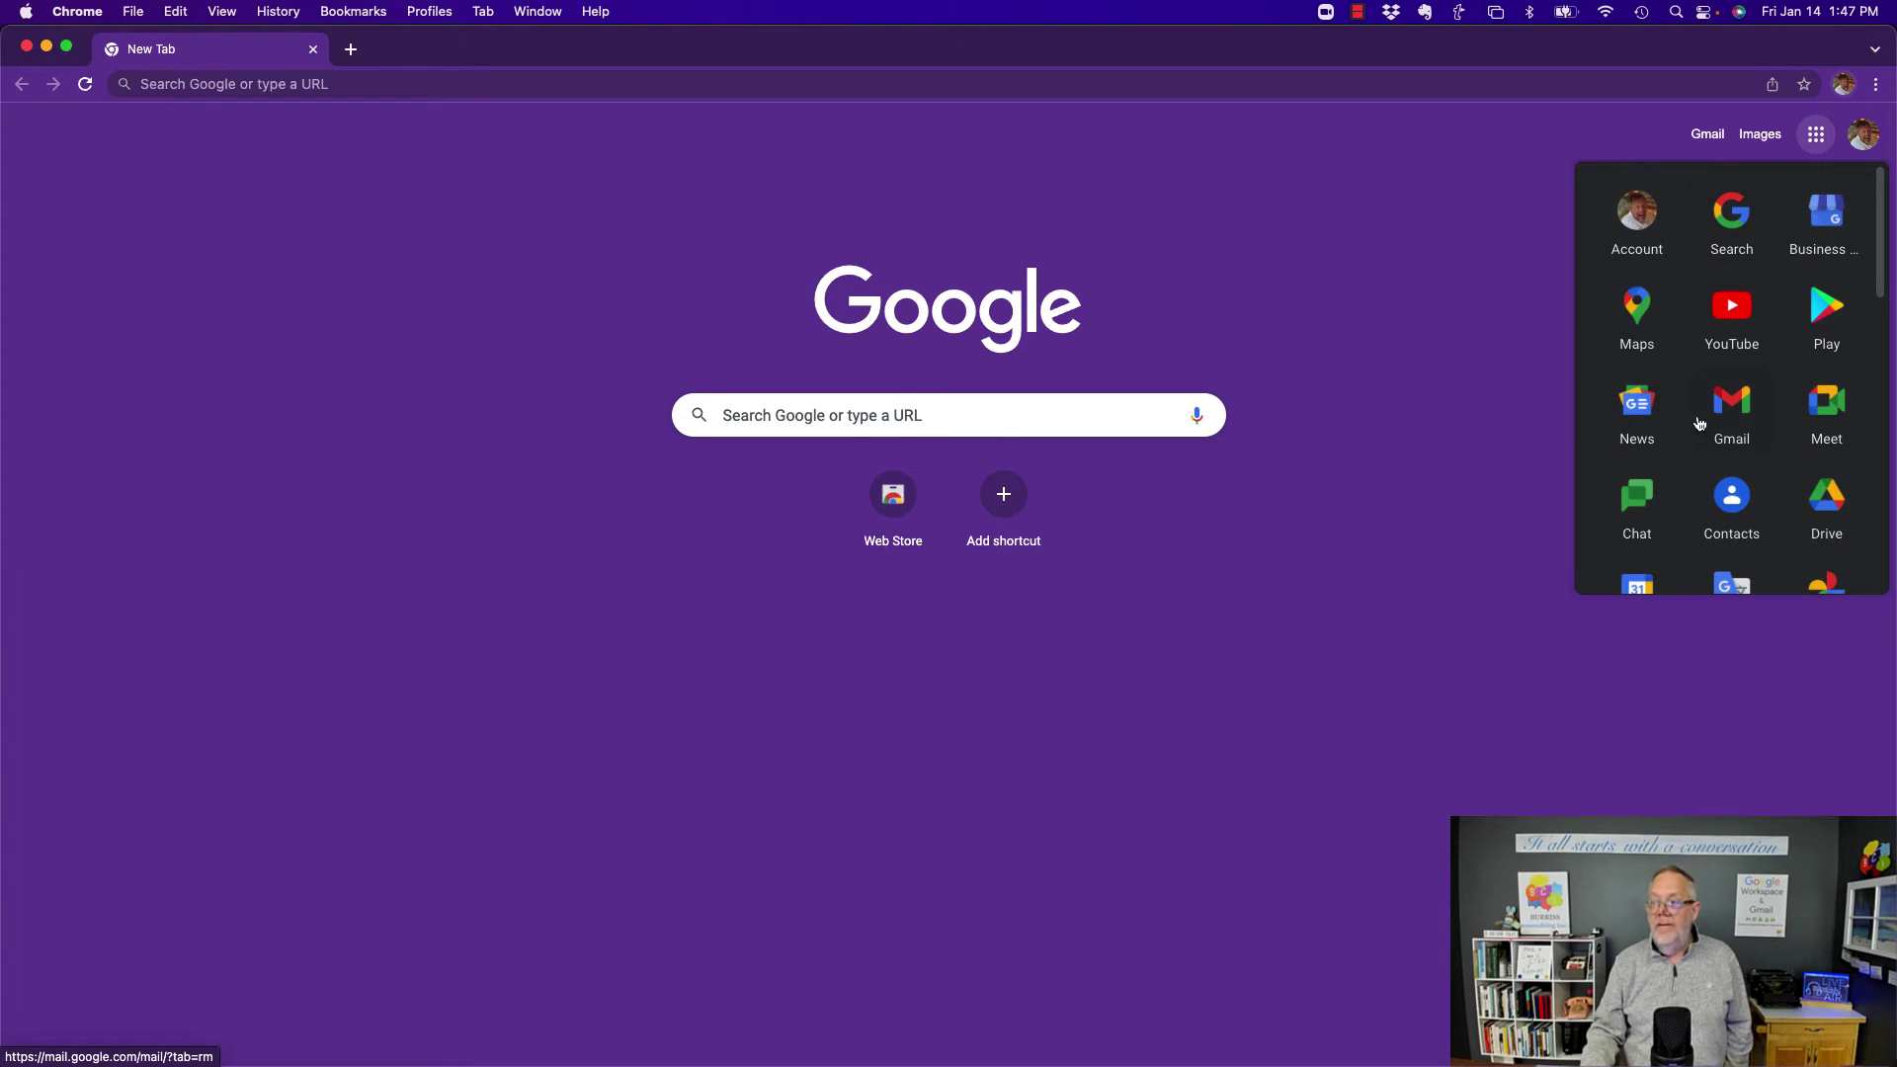
click(1730, 413)
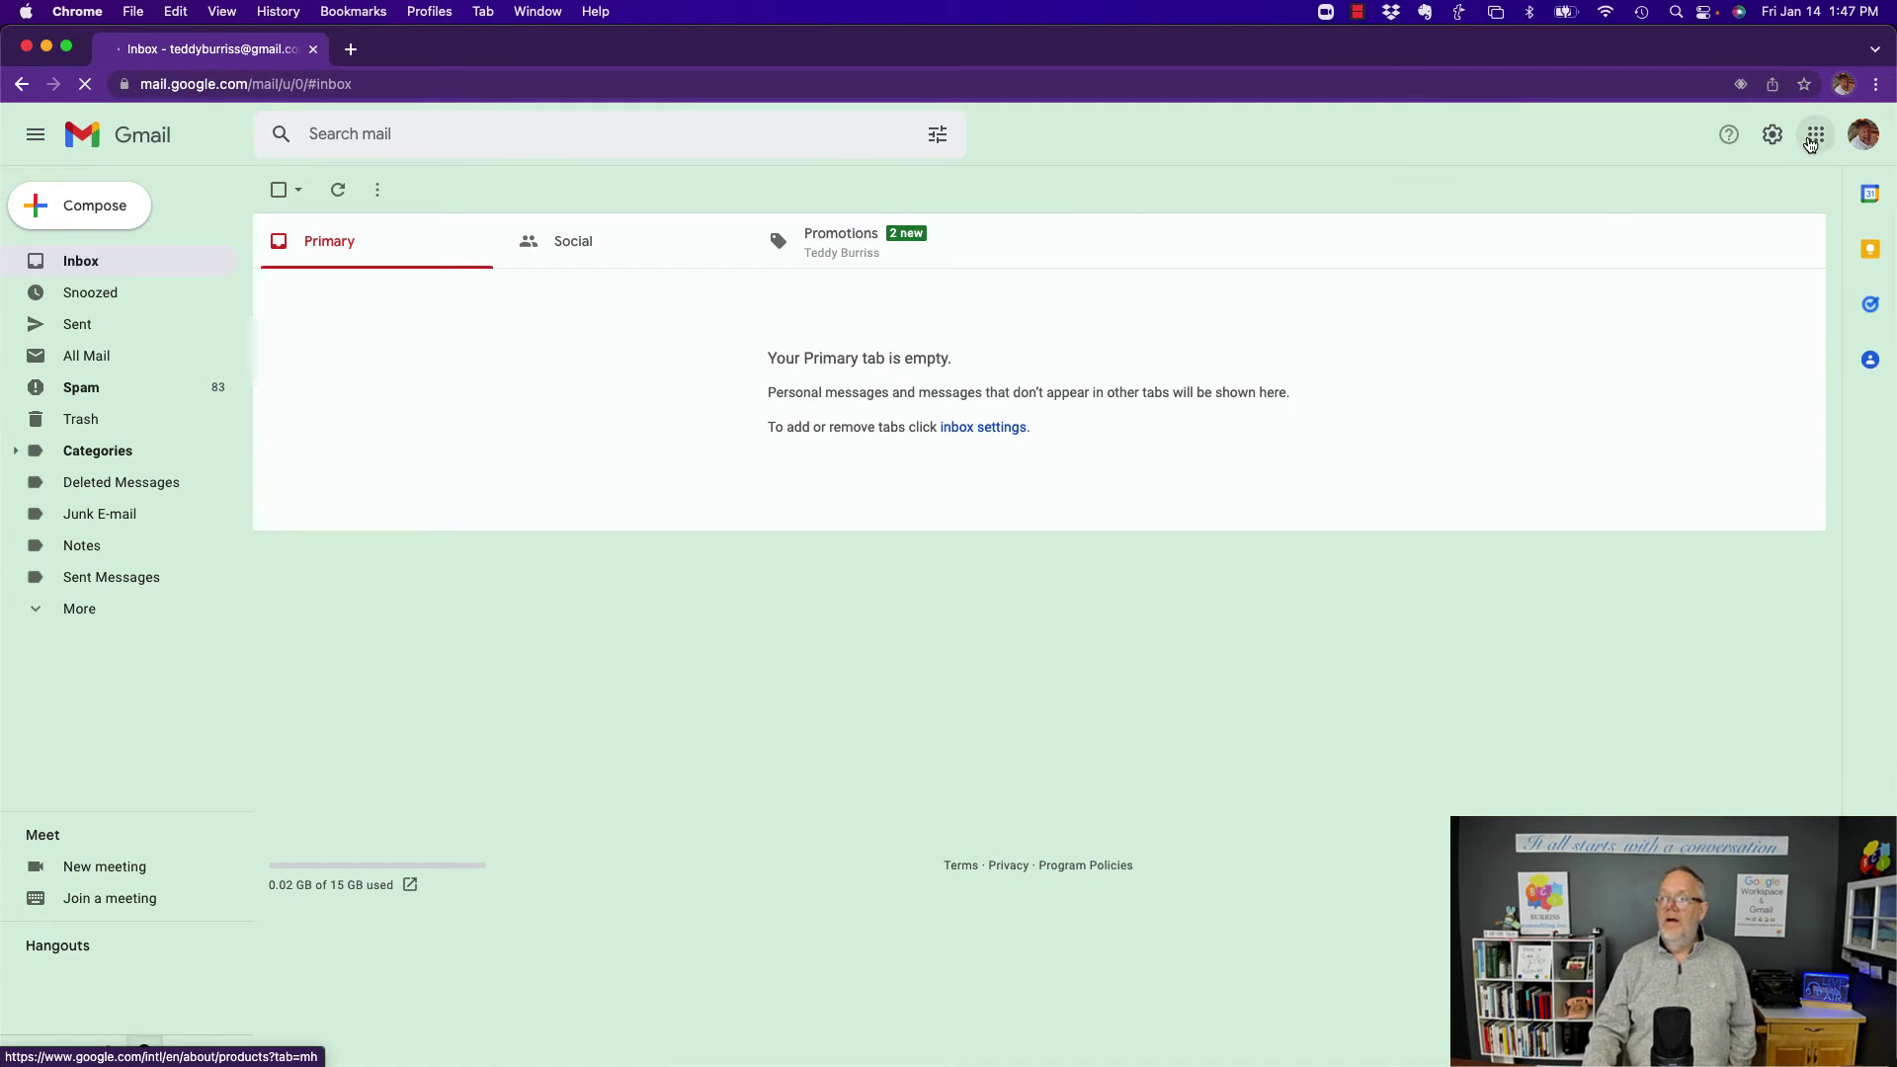
click(1816, 134)
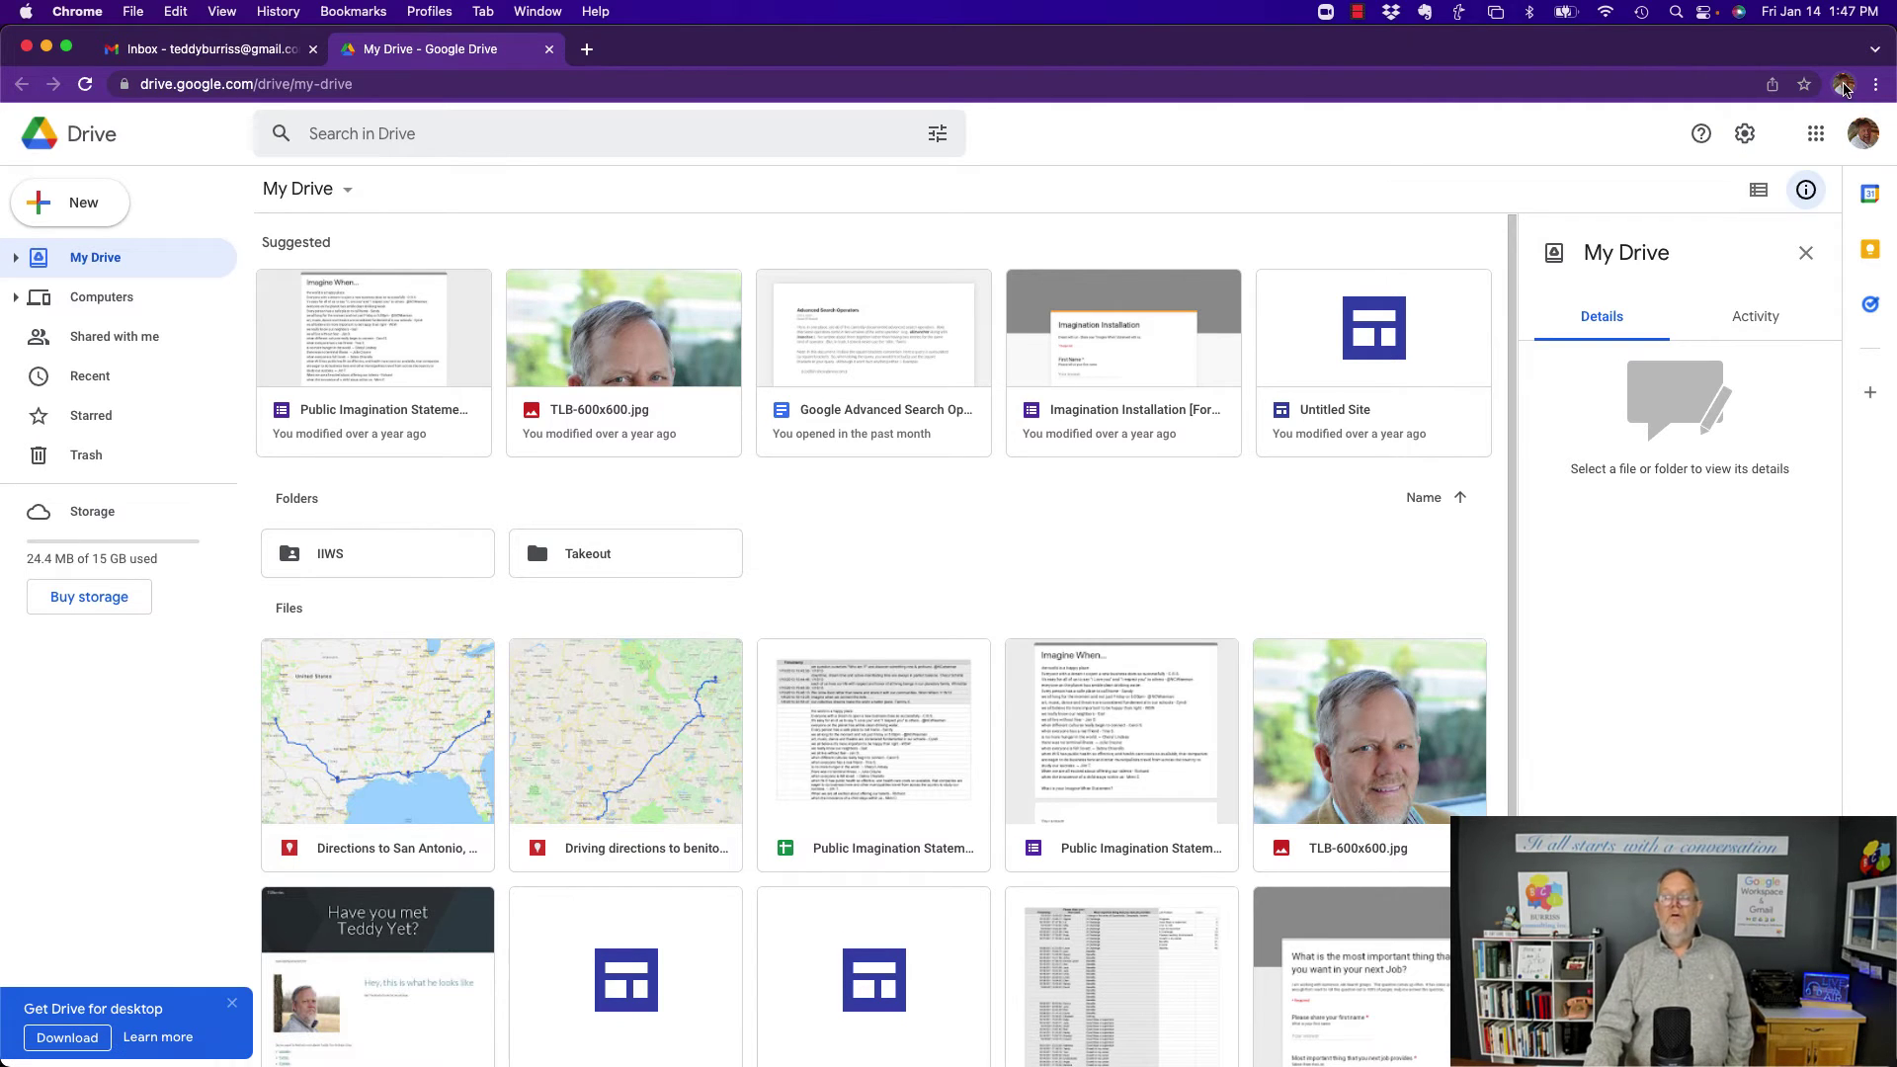
Switch to the Burriss Consulting business profile and show its inbox's Forums category
click(1844, 86)
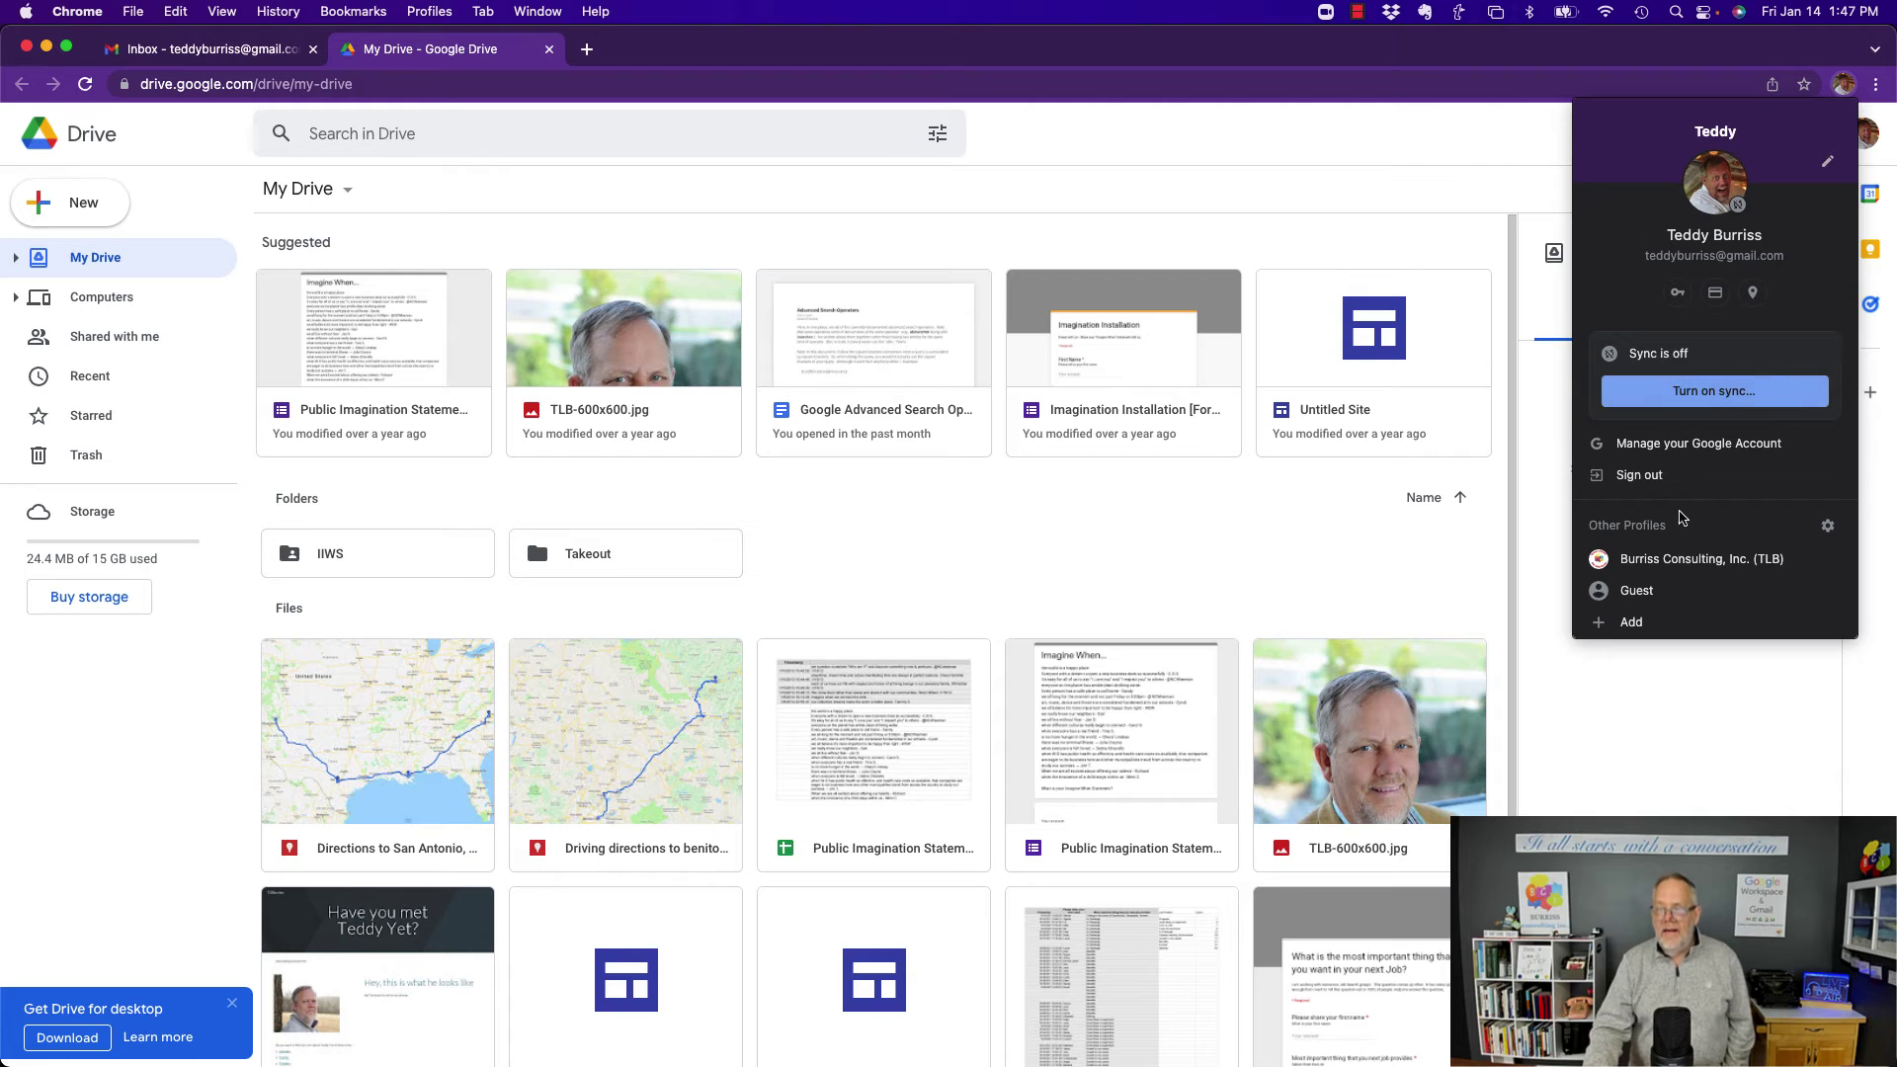
click(1675, 559)
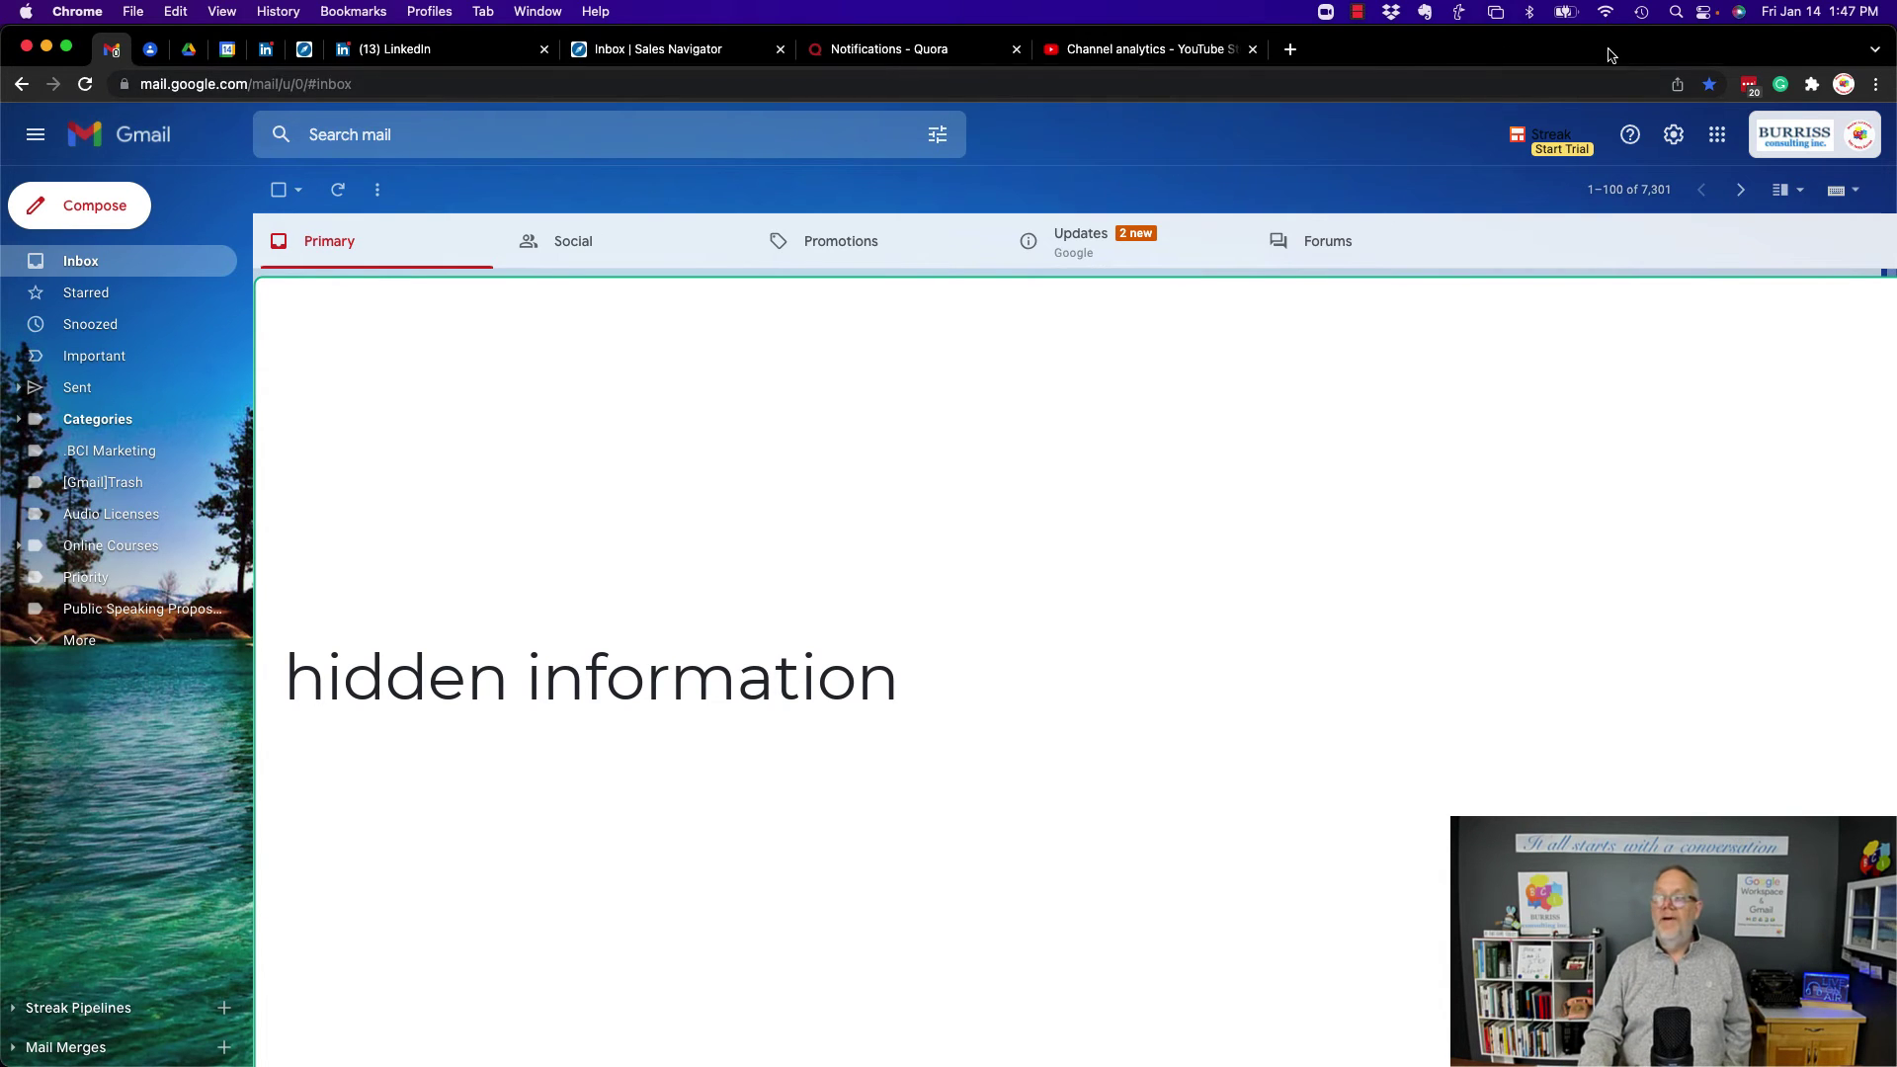
click(1843, 84)
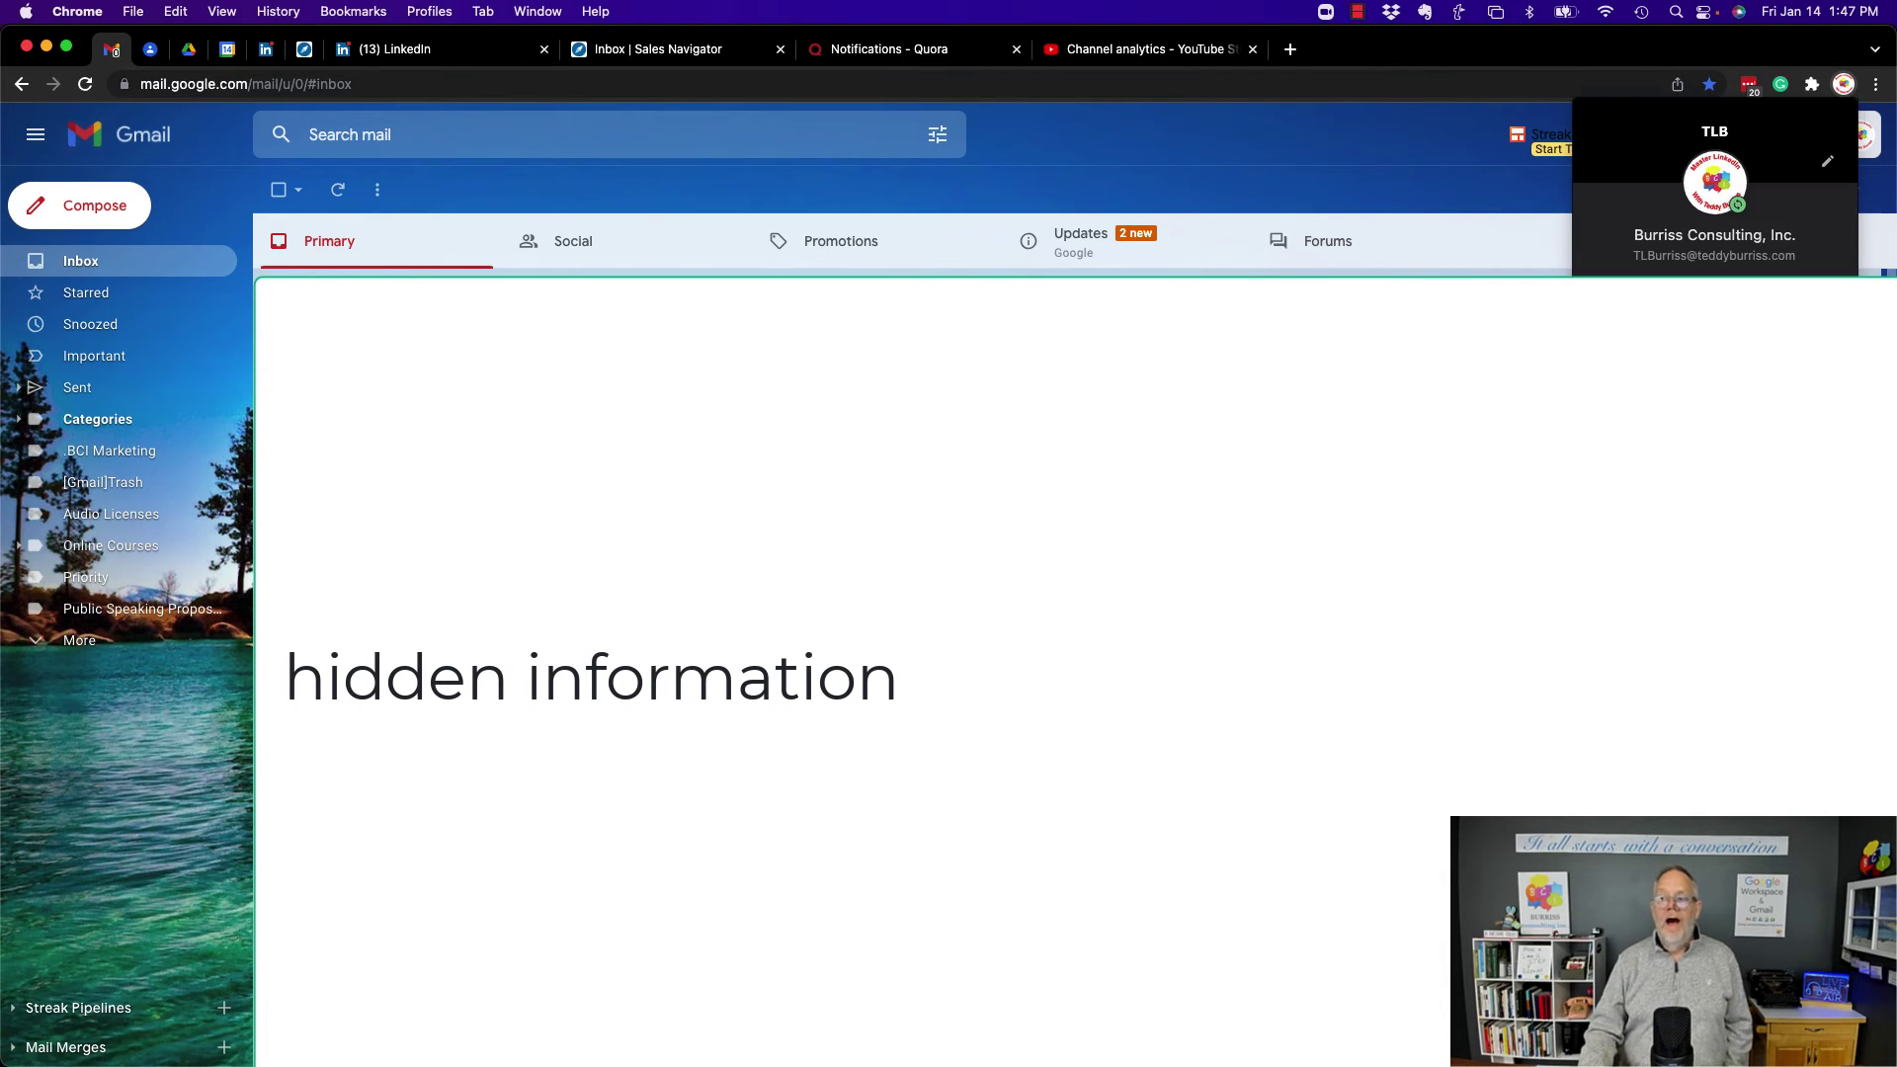
click(1468, 256)
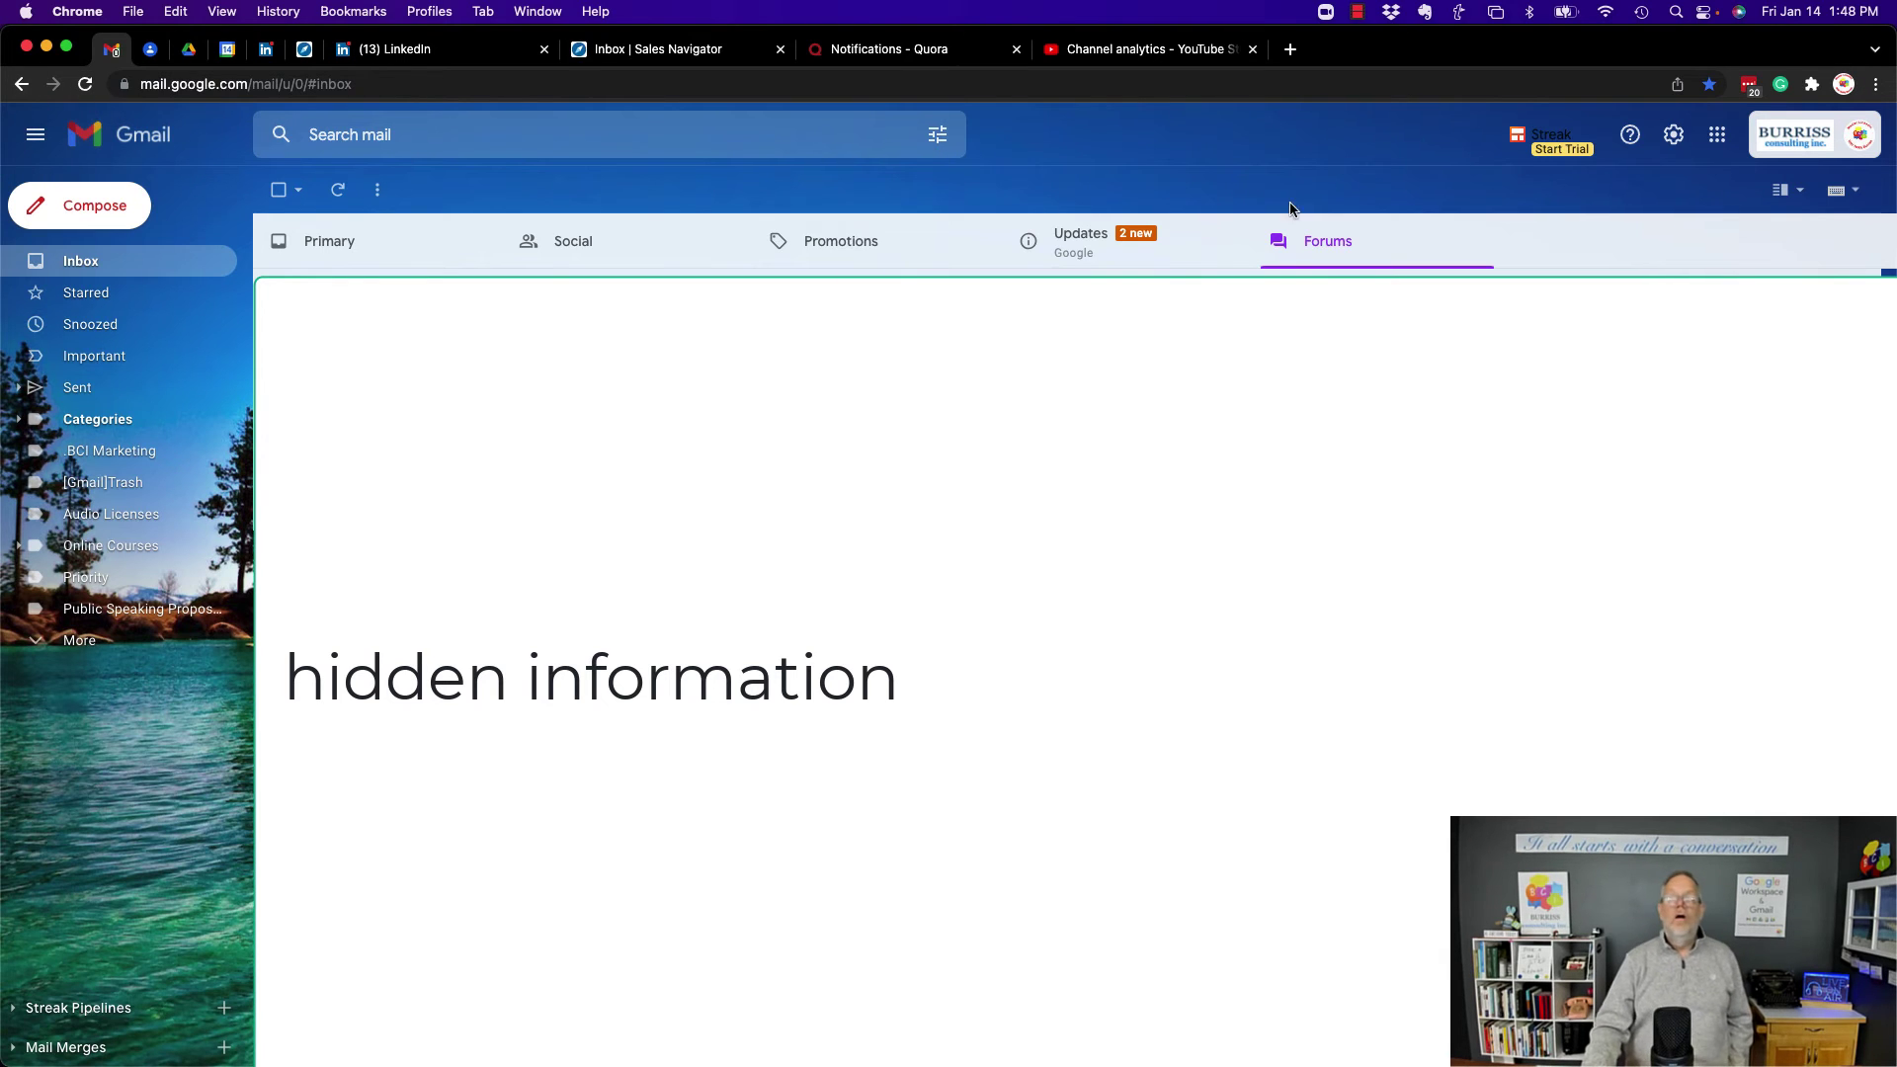
Return to the Teddy profile and toggle windows, ending with the Google Drive window in front
click(1842, 84)
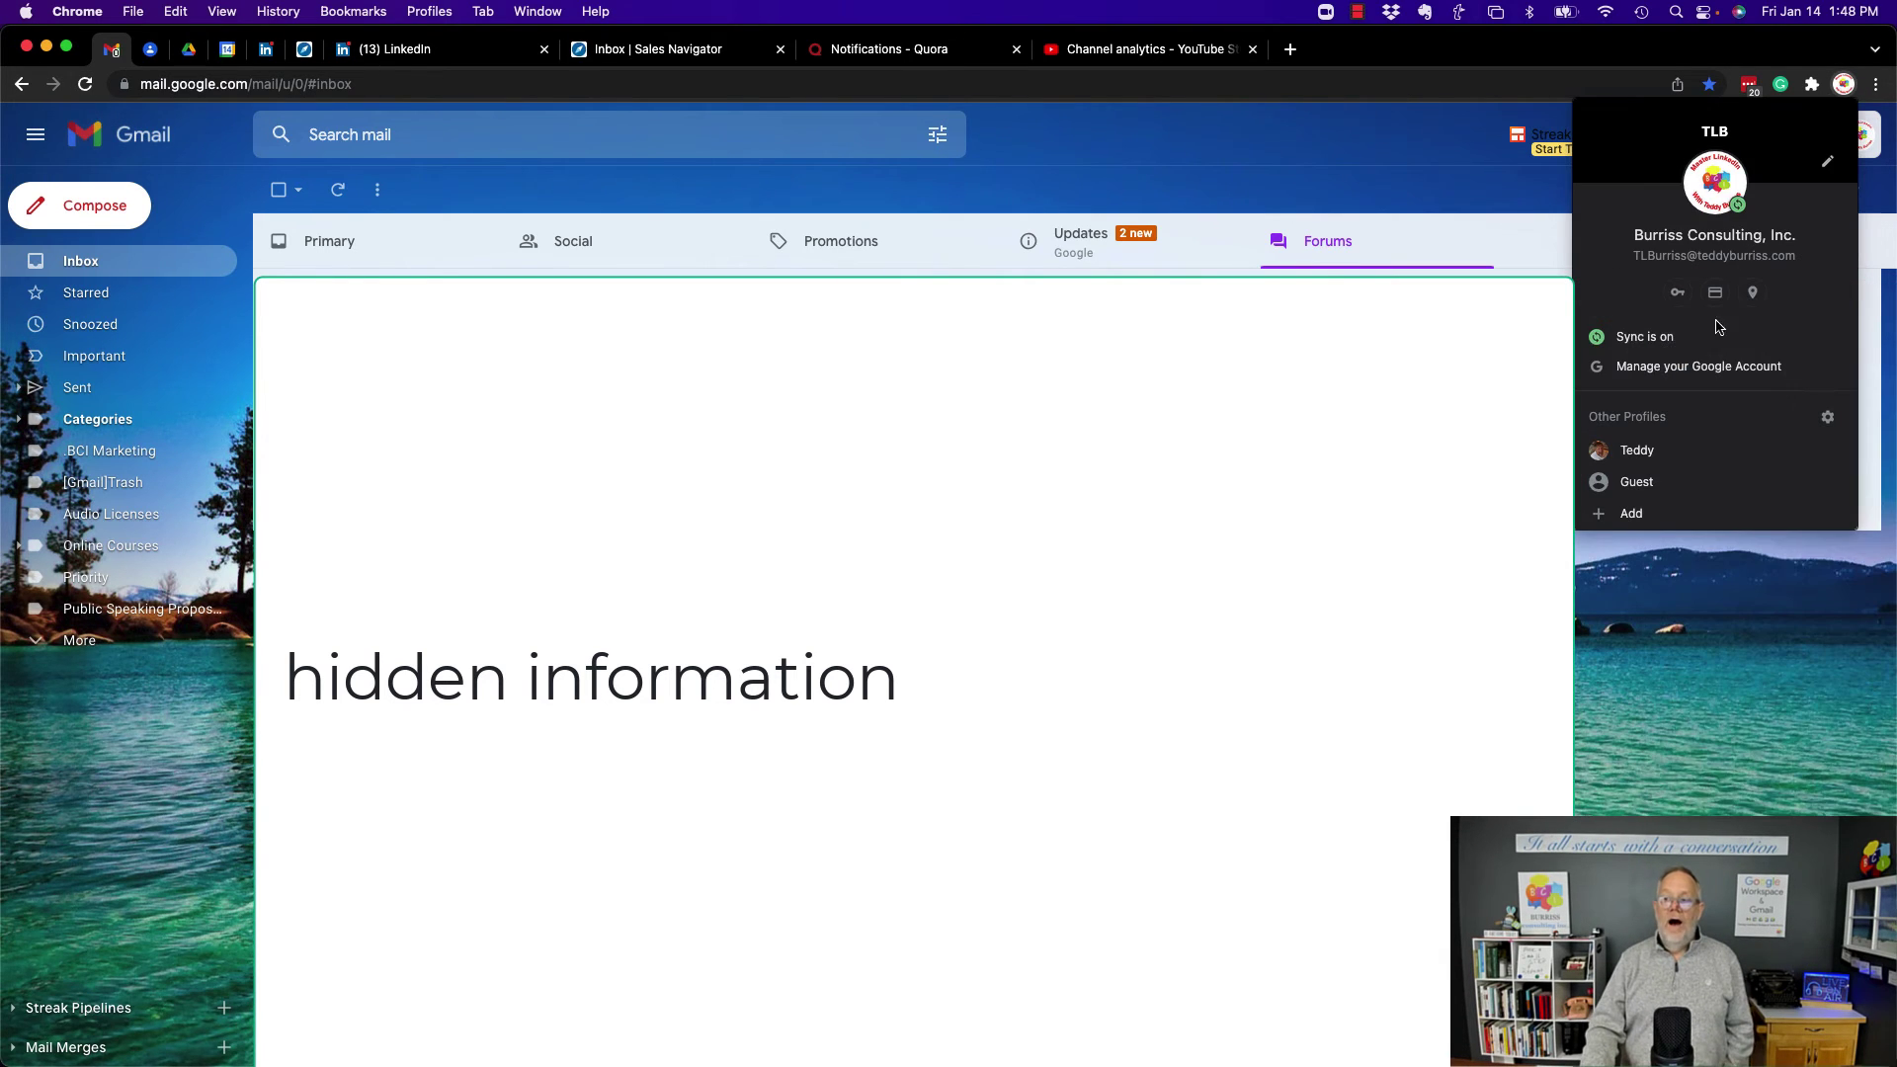
click(1636, 451)
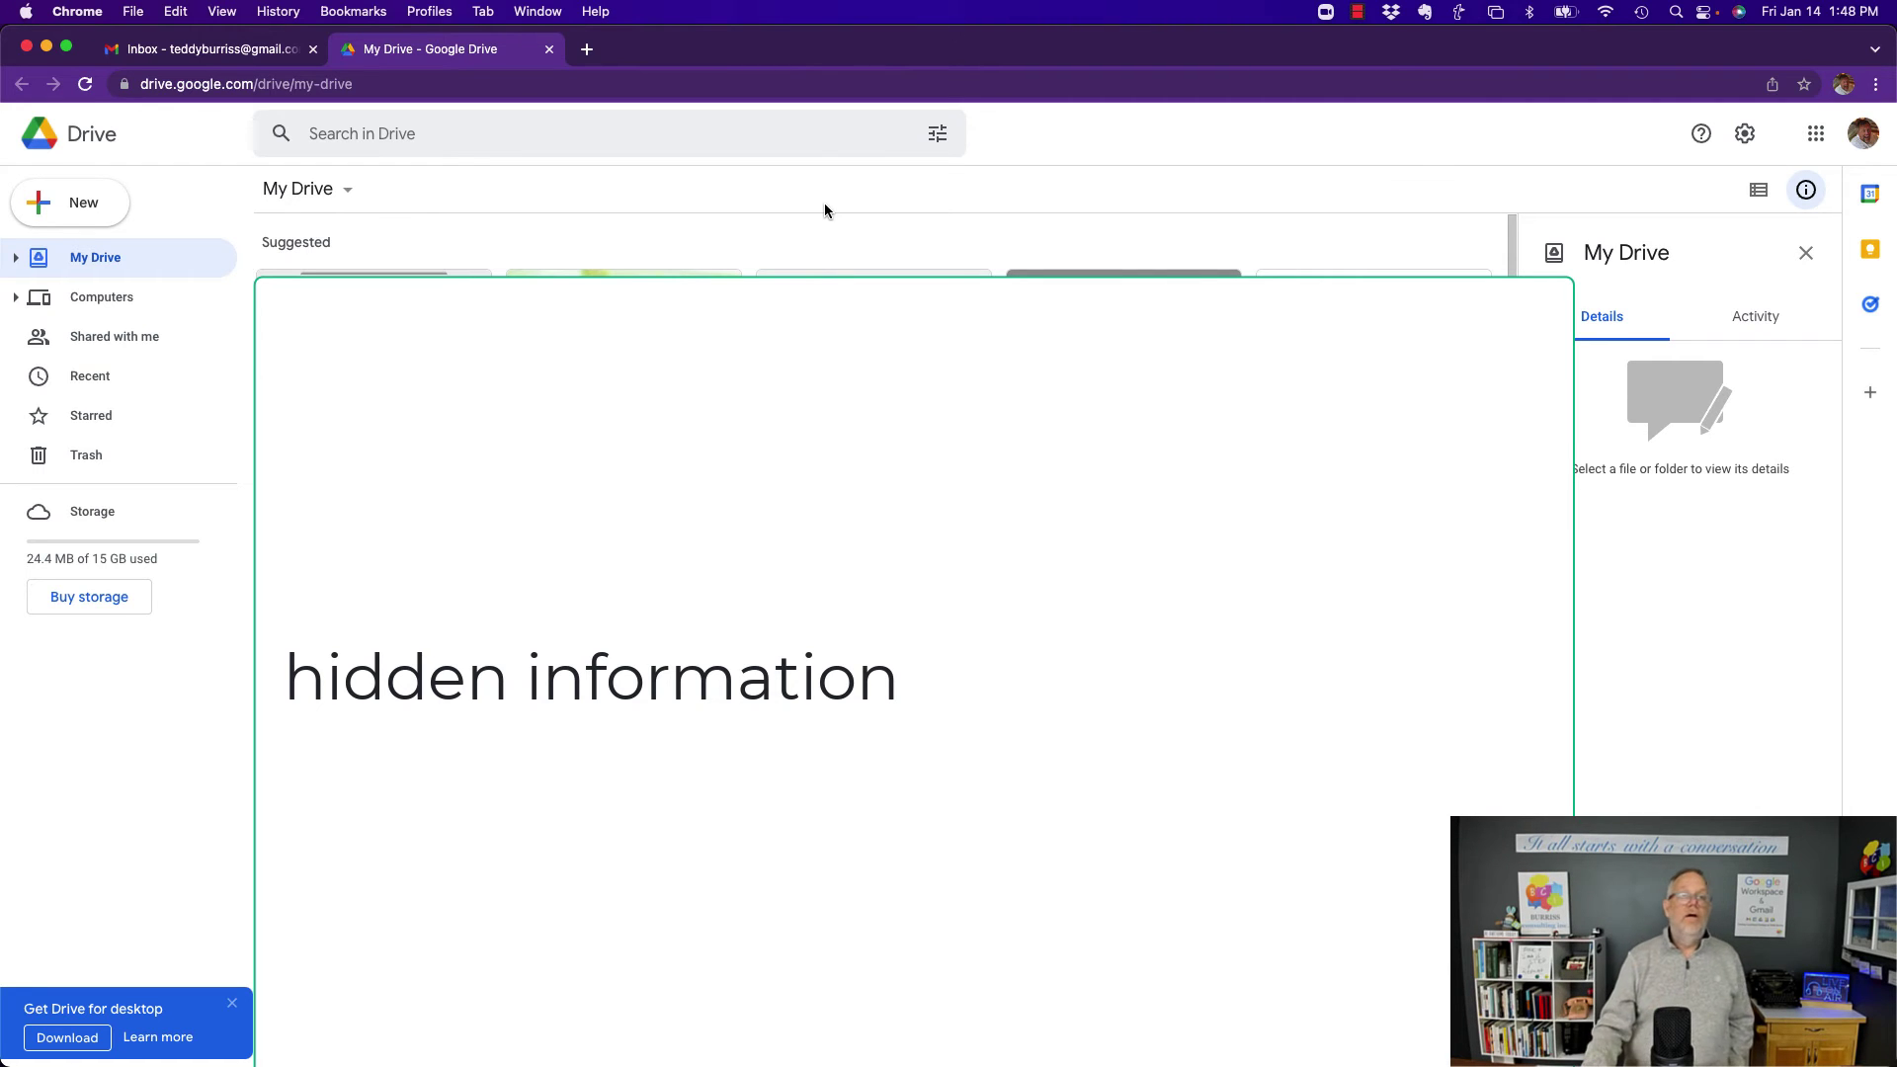
click(537, 12)
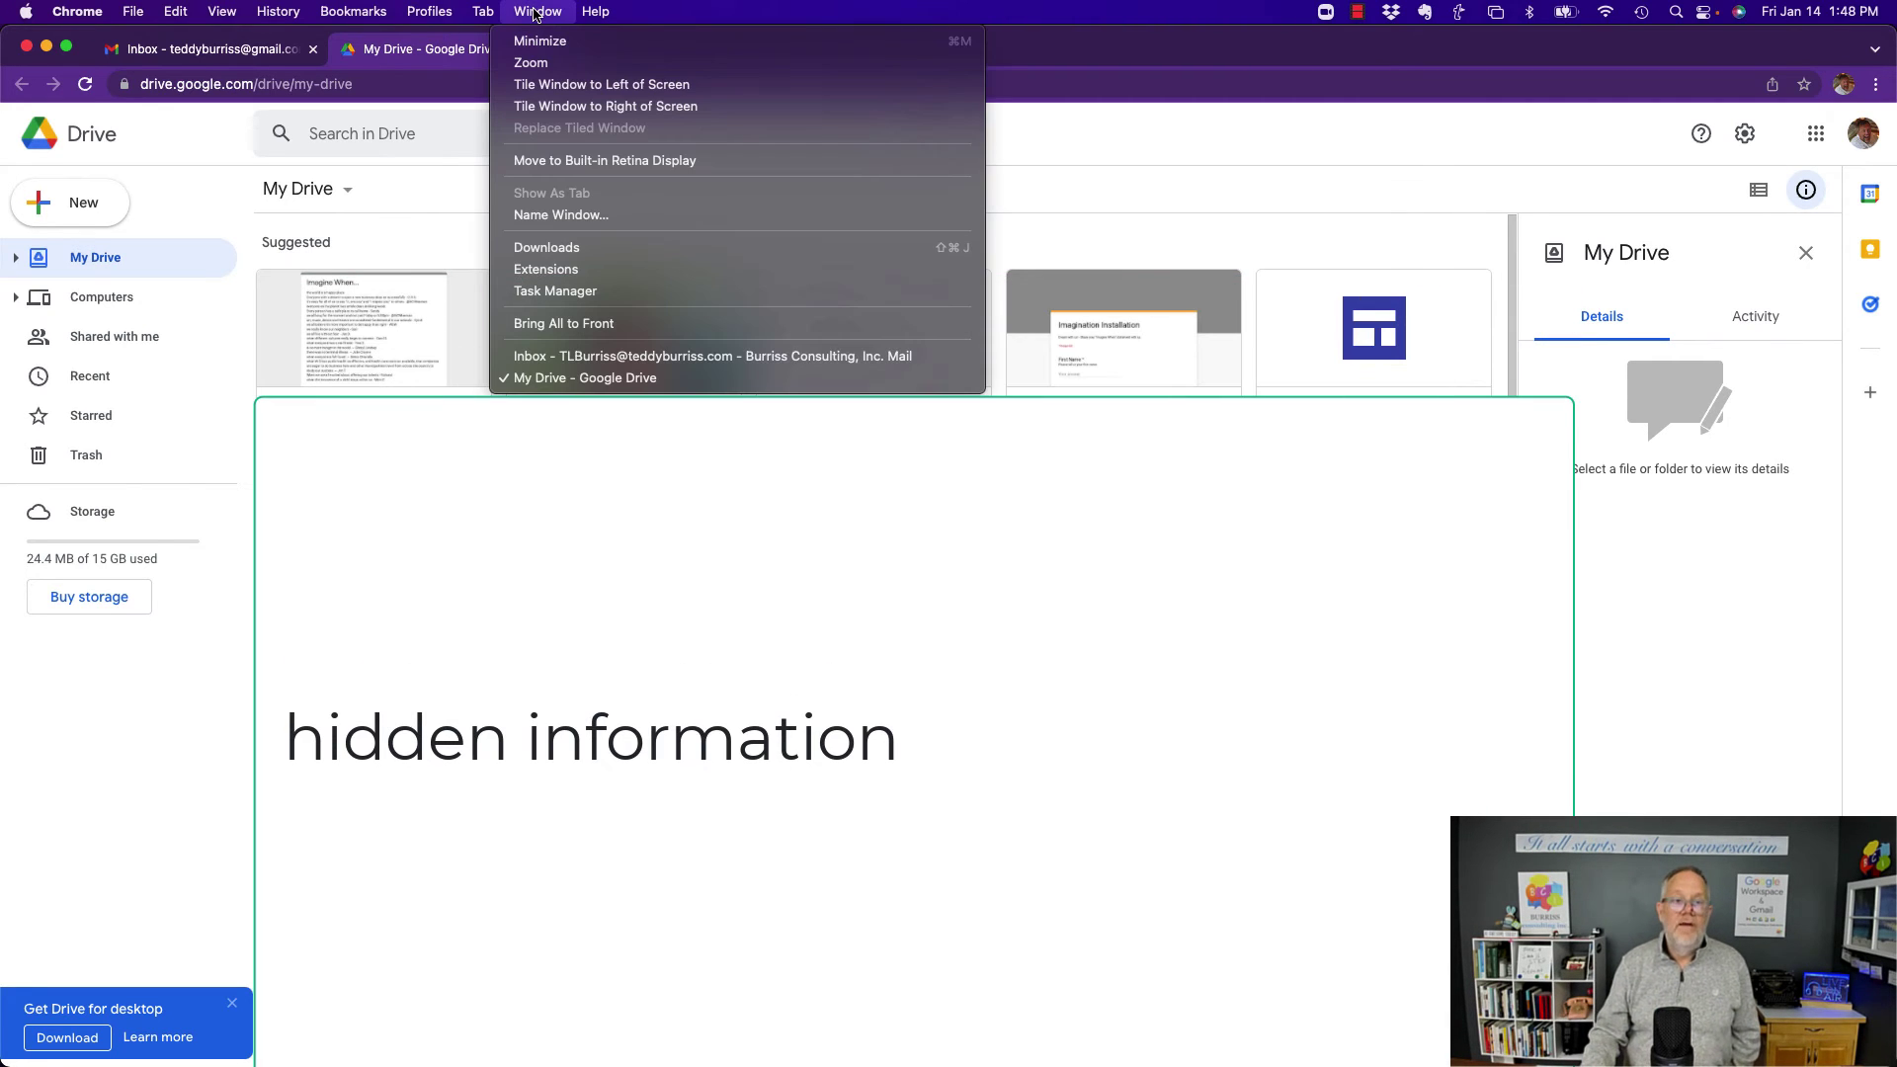
click(608, 356)
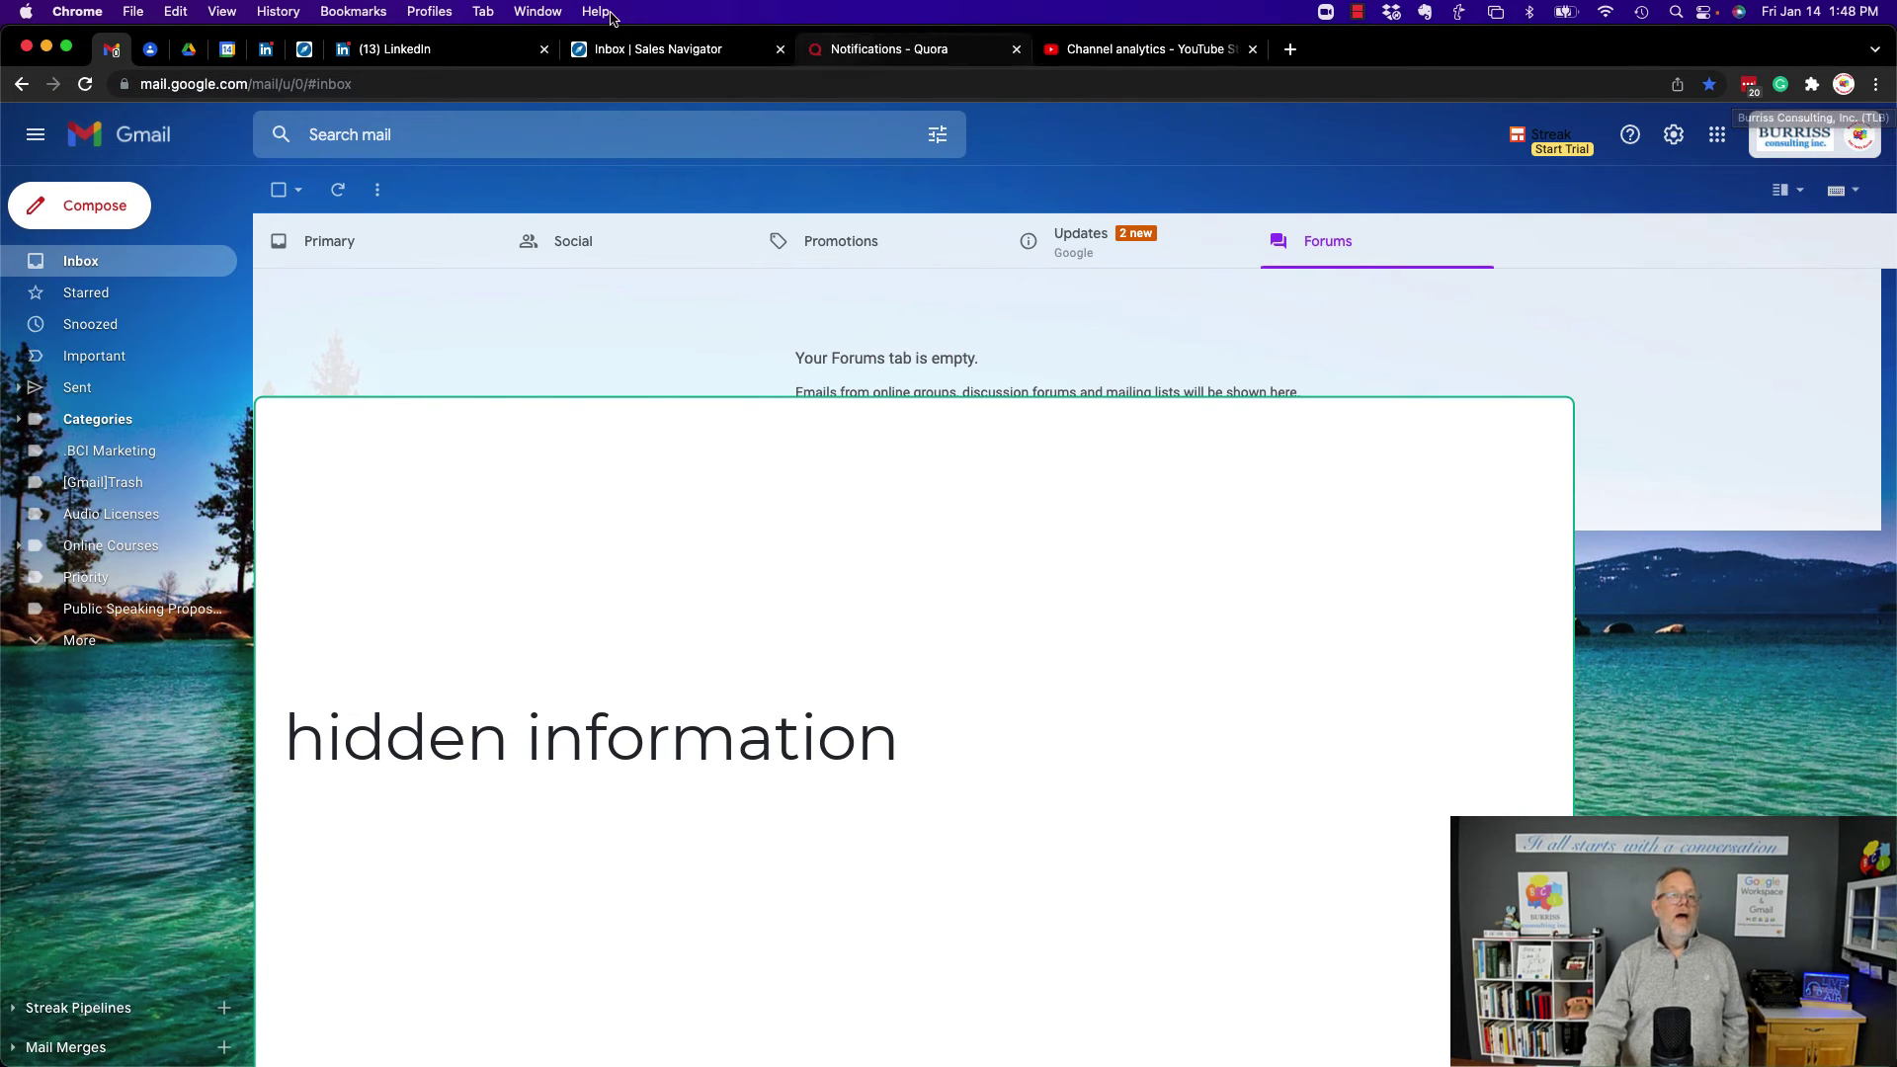
click(537, 12)
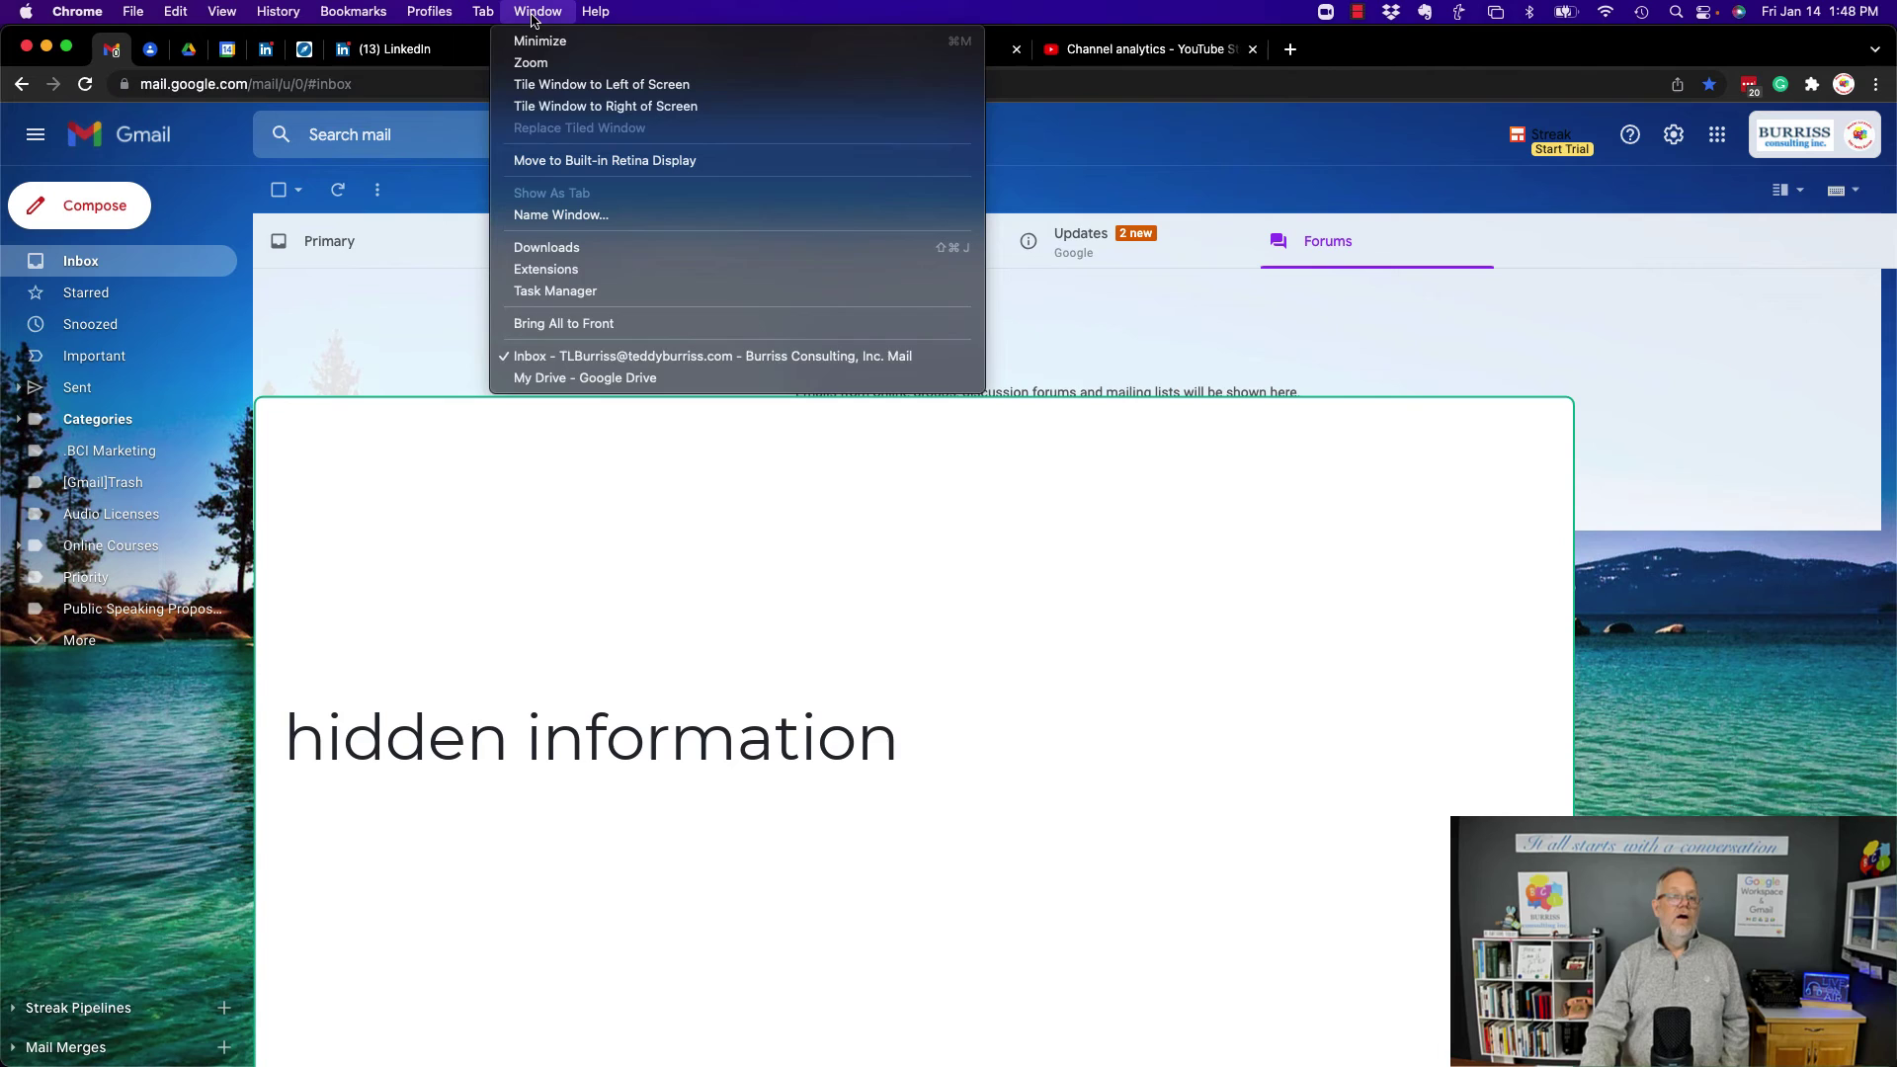
click(584, 377)
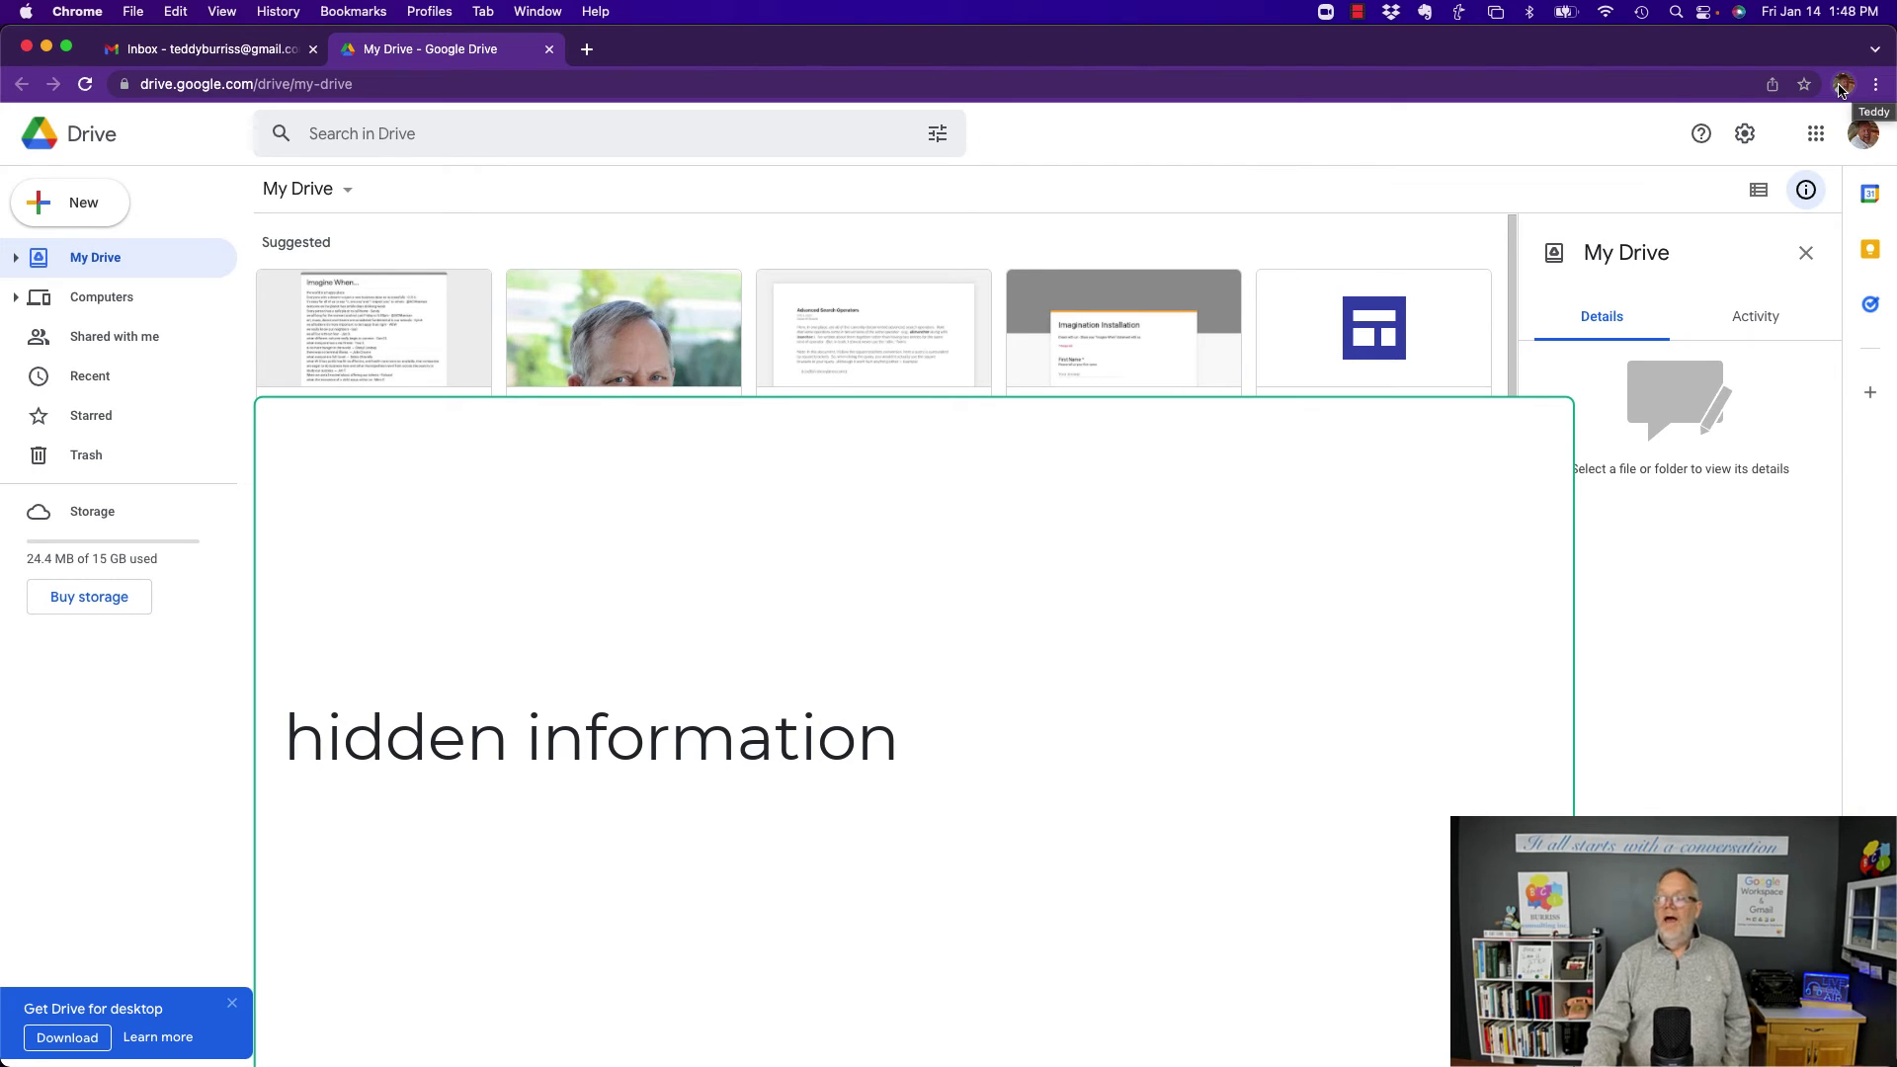
Rename the Teddy Chrome profile to 'Teddy on Gmail' and close its customization tab
click(1842, 86)
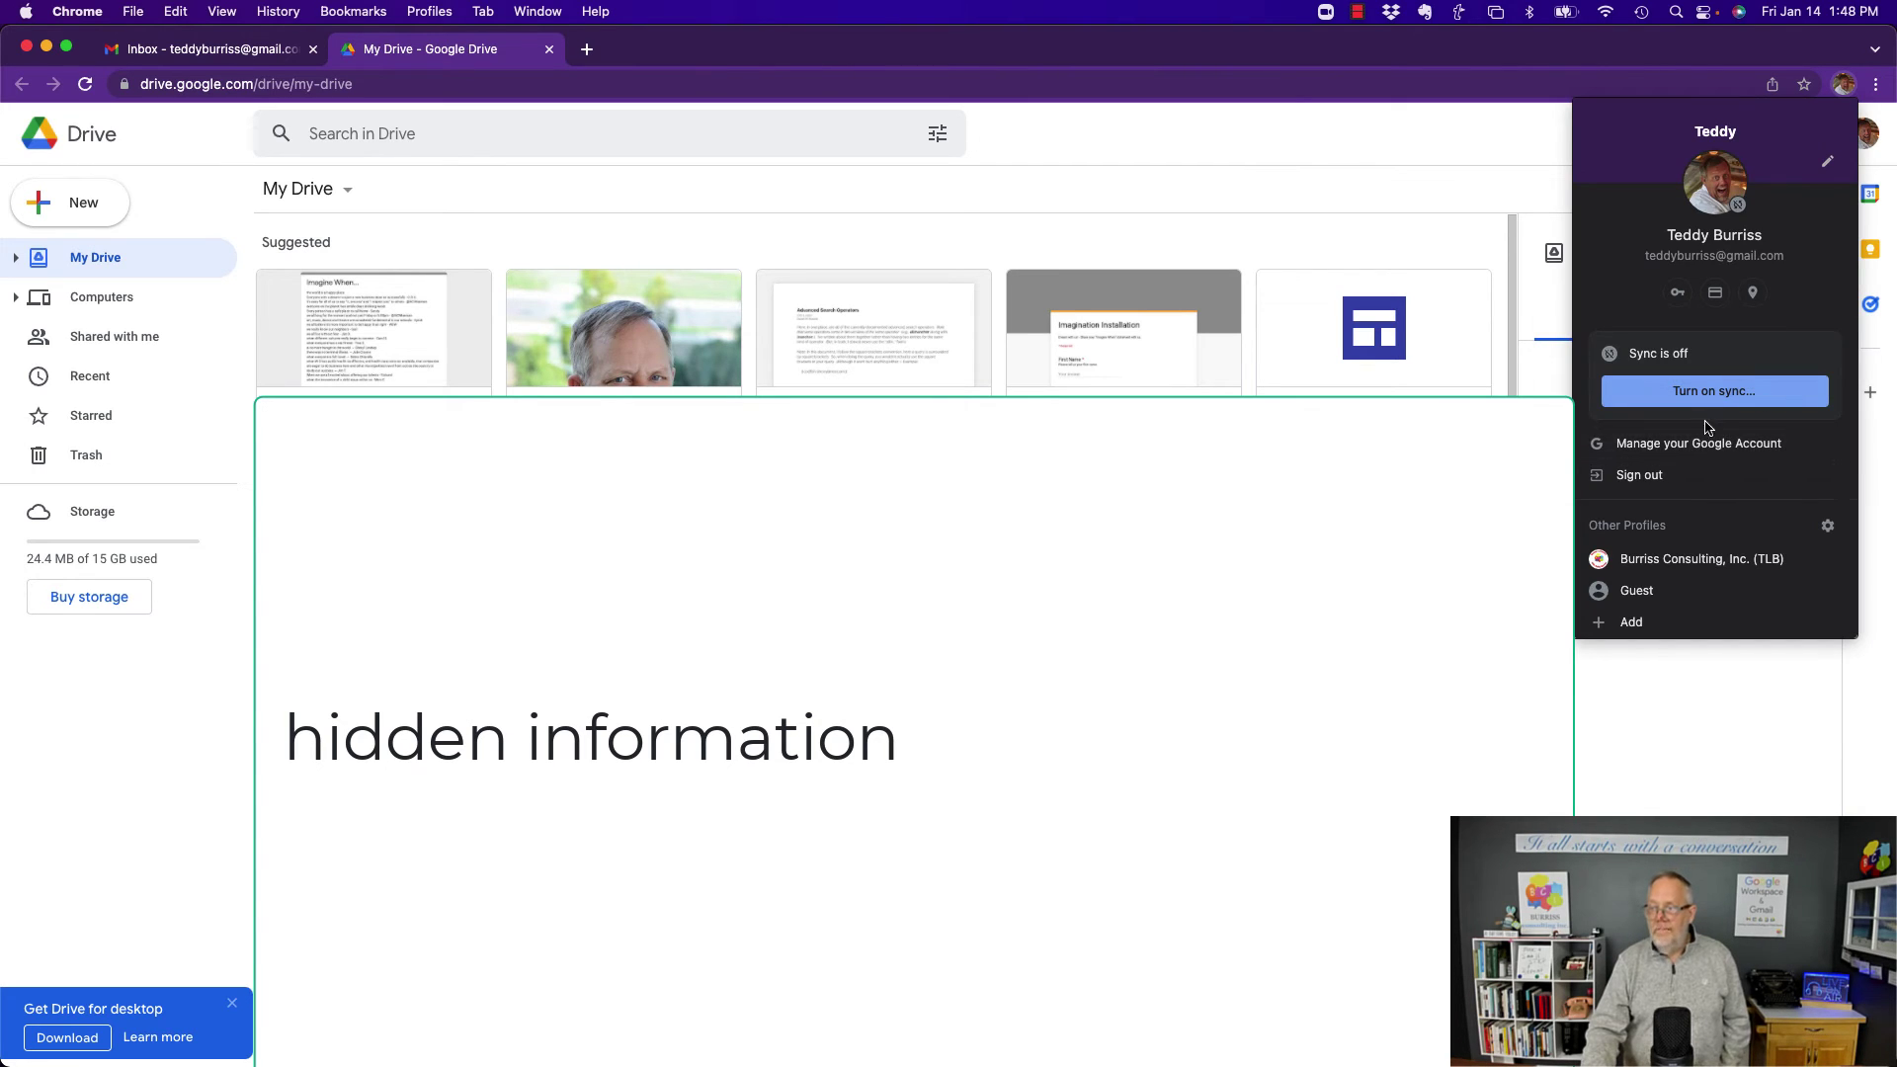
click(1827, 527)
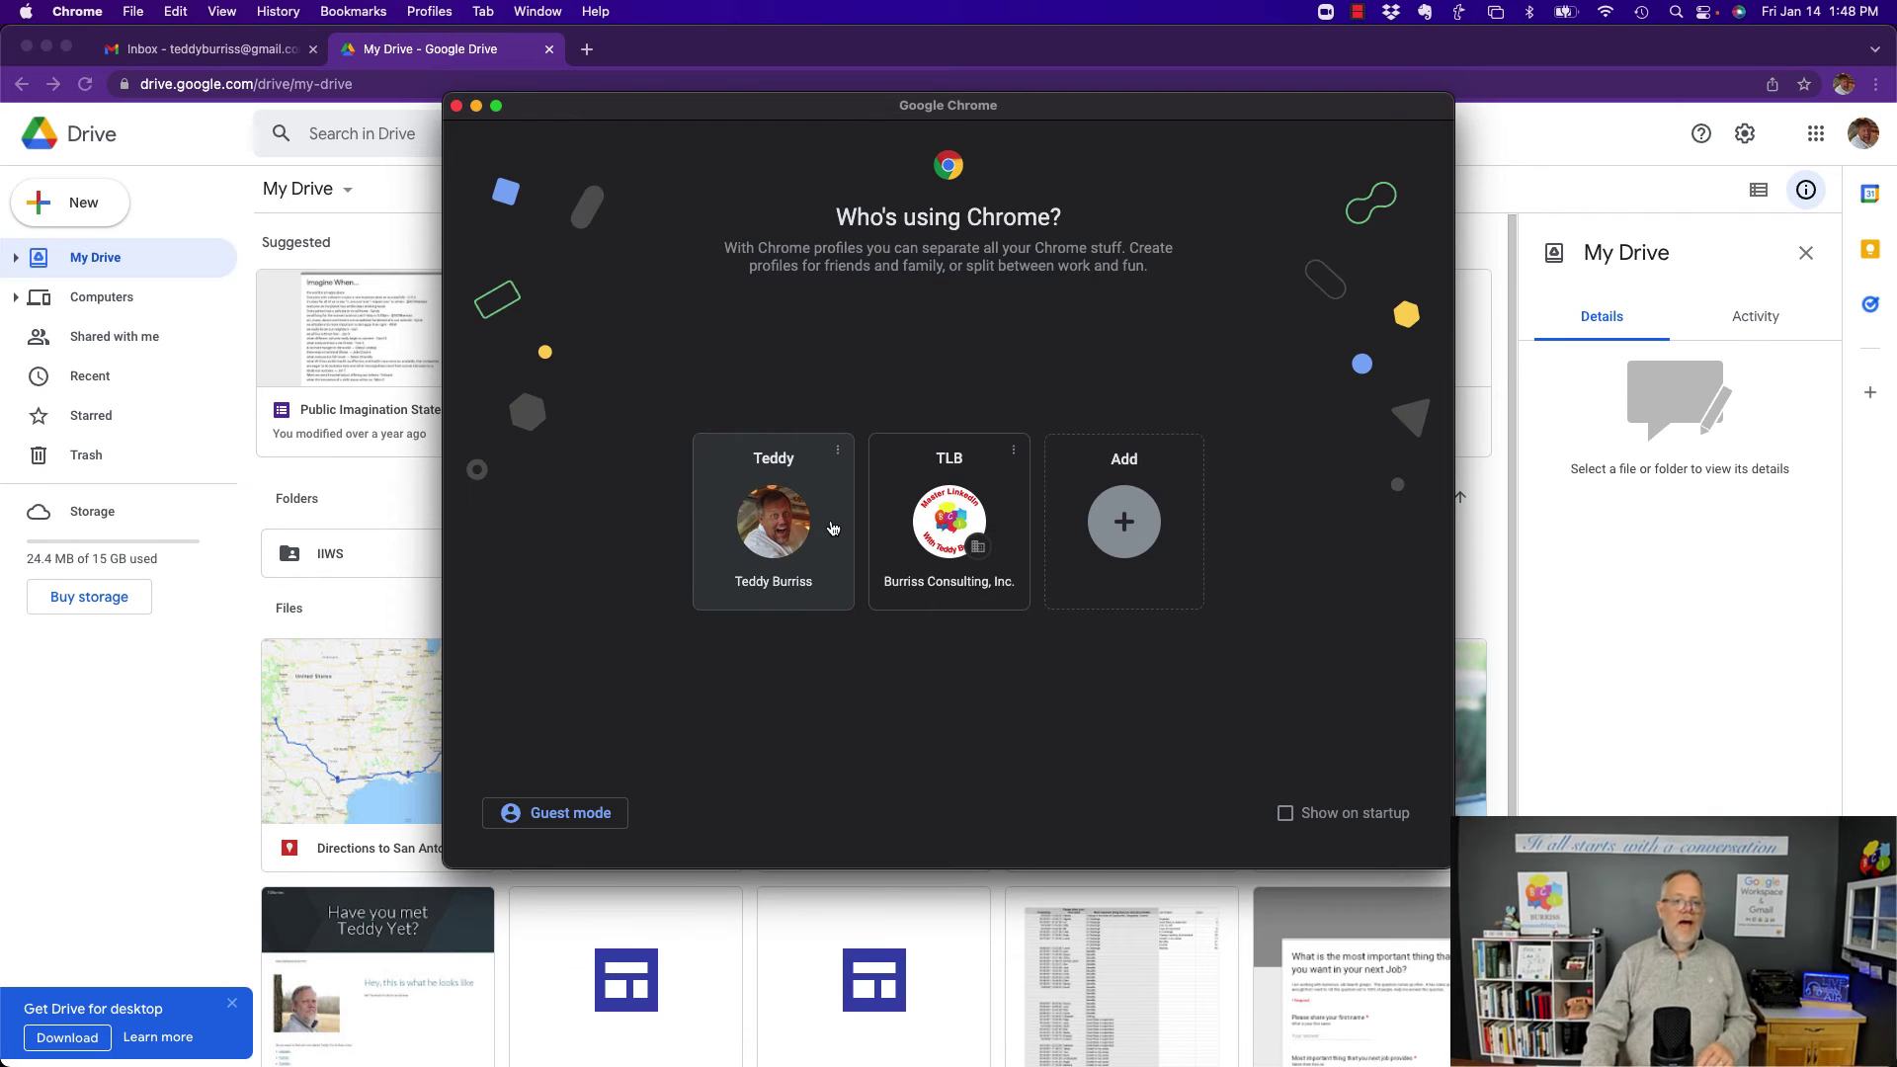
click(844, 450)
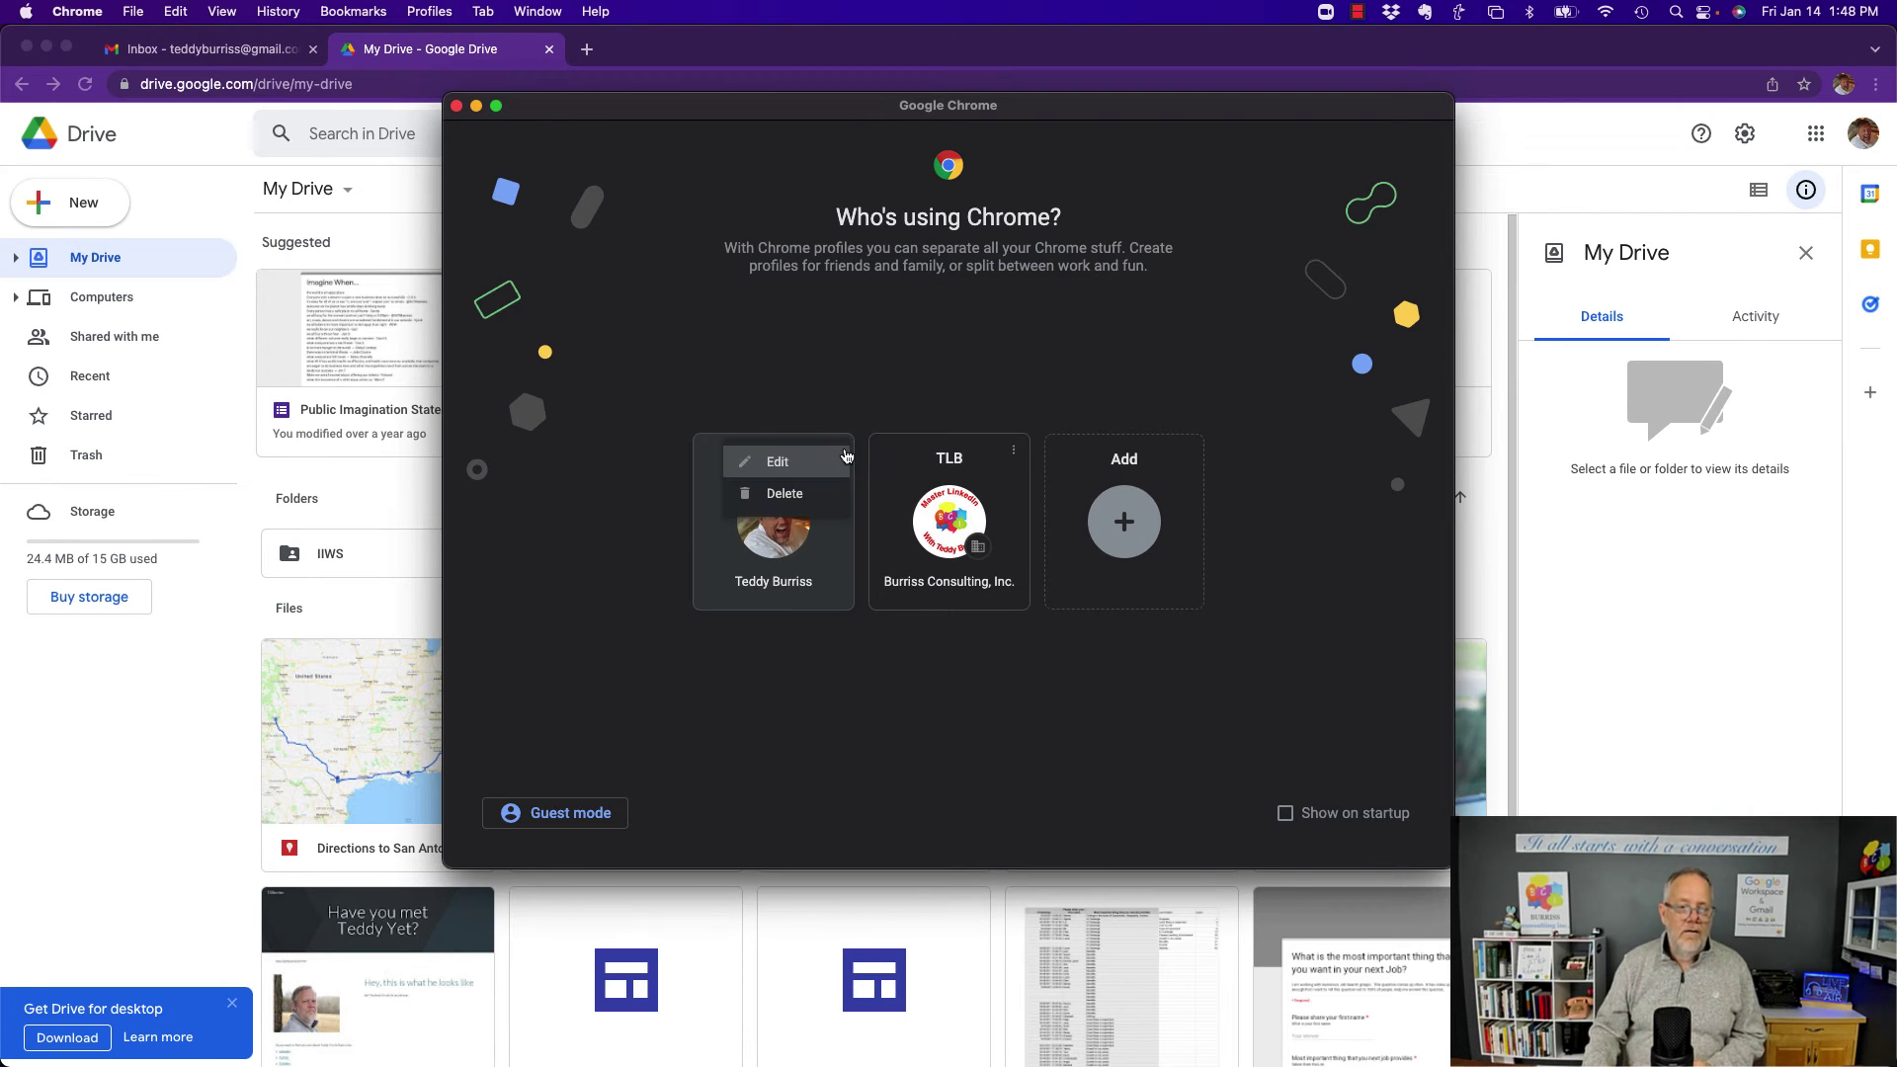
click(798, 464)
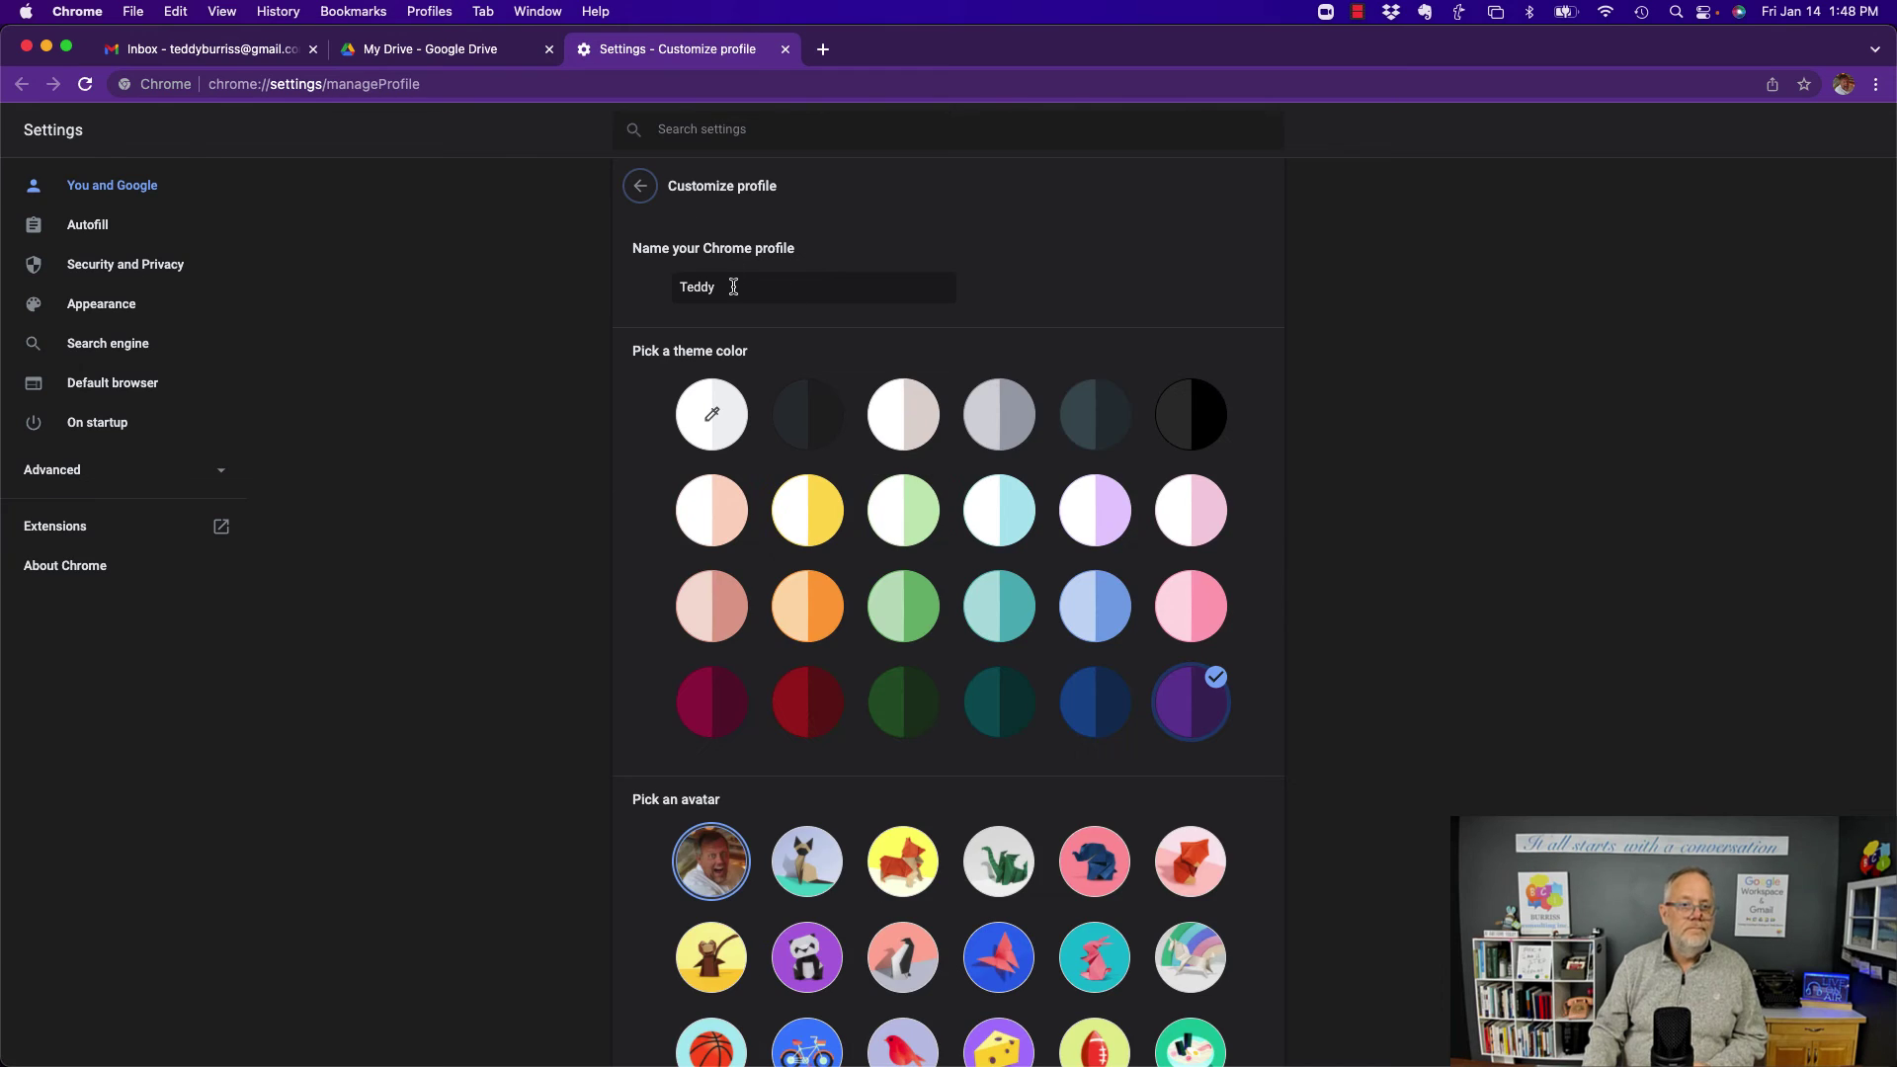
click(732, 287)
text(on Gmail)
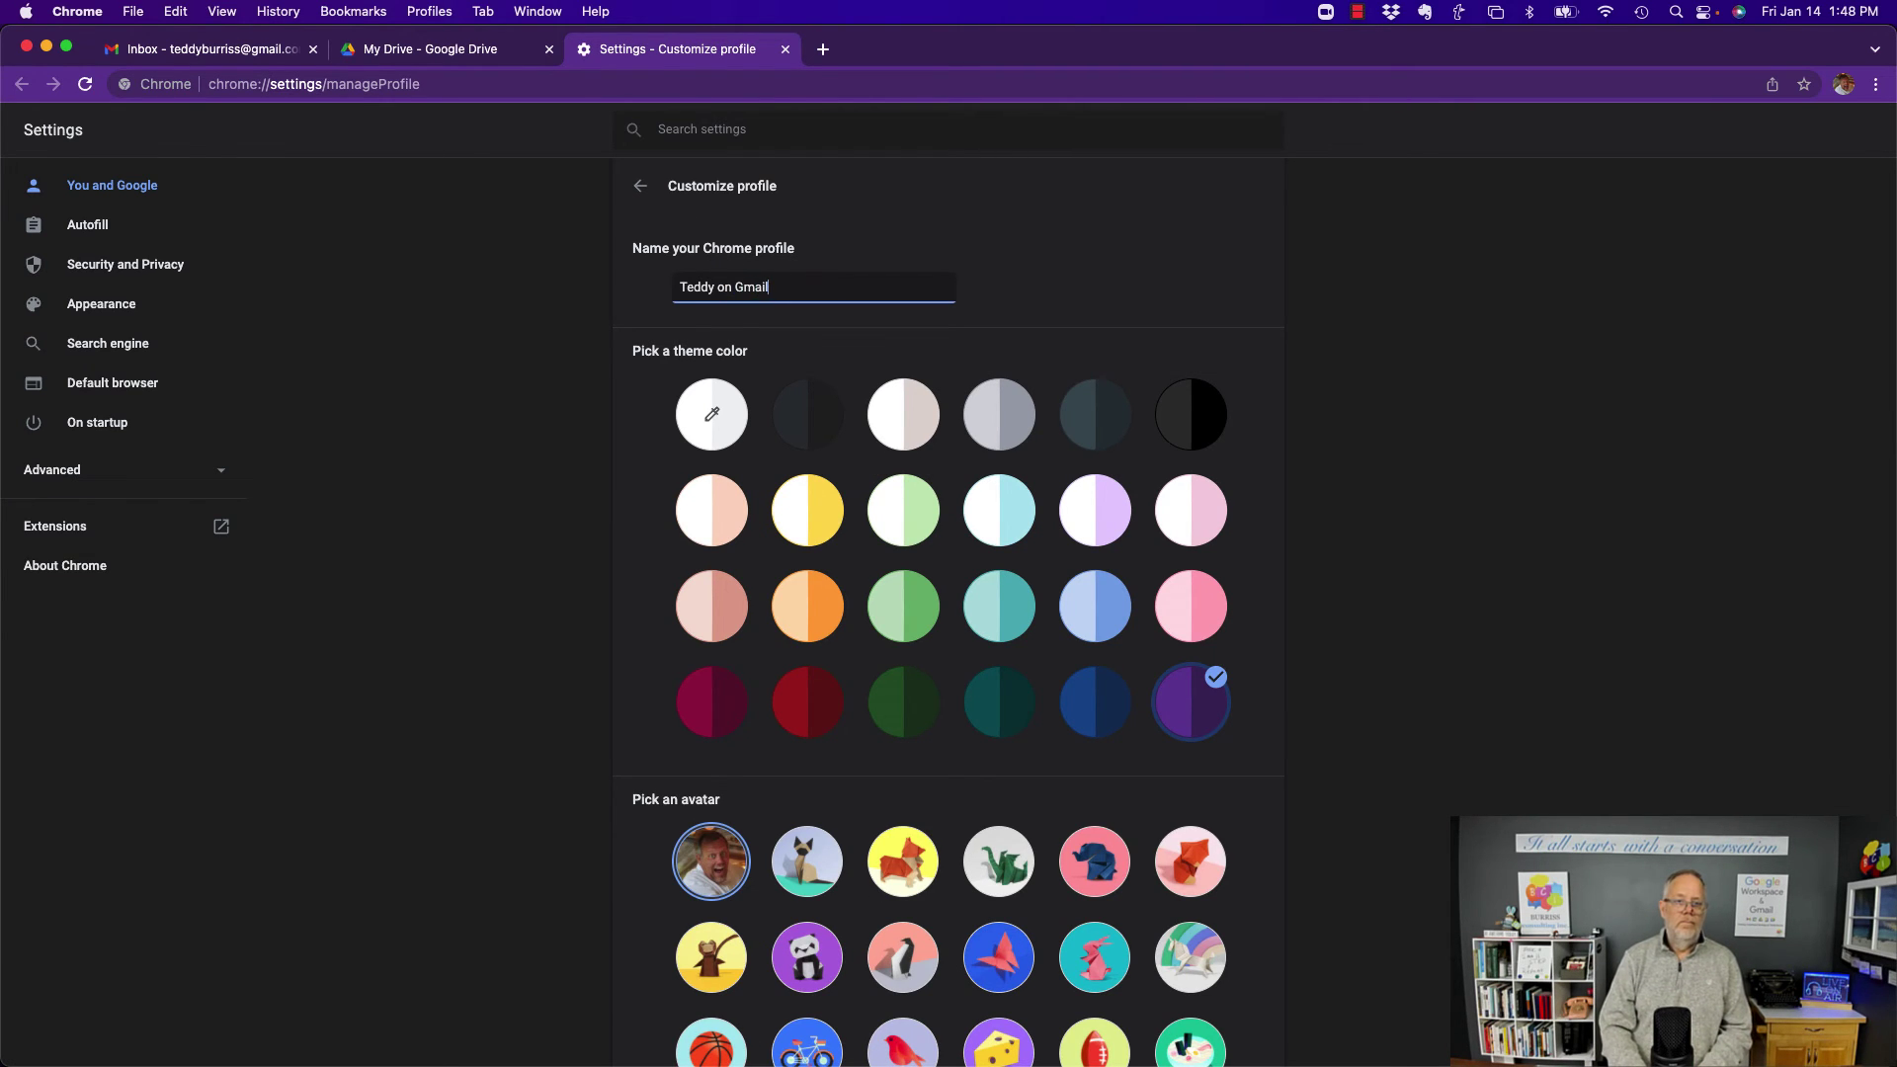
click(999, 234)
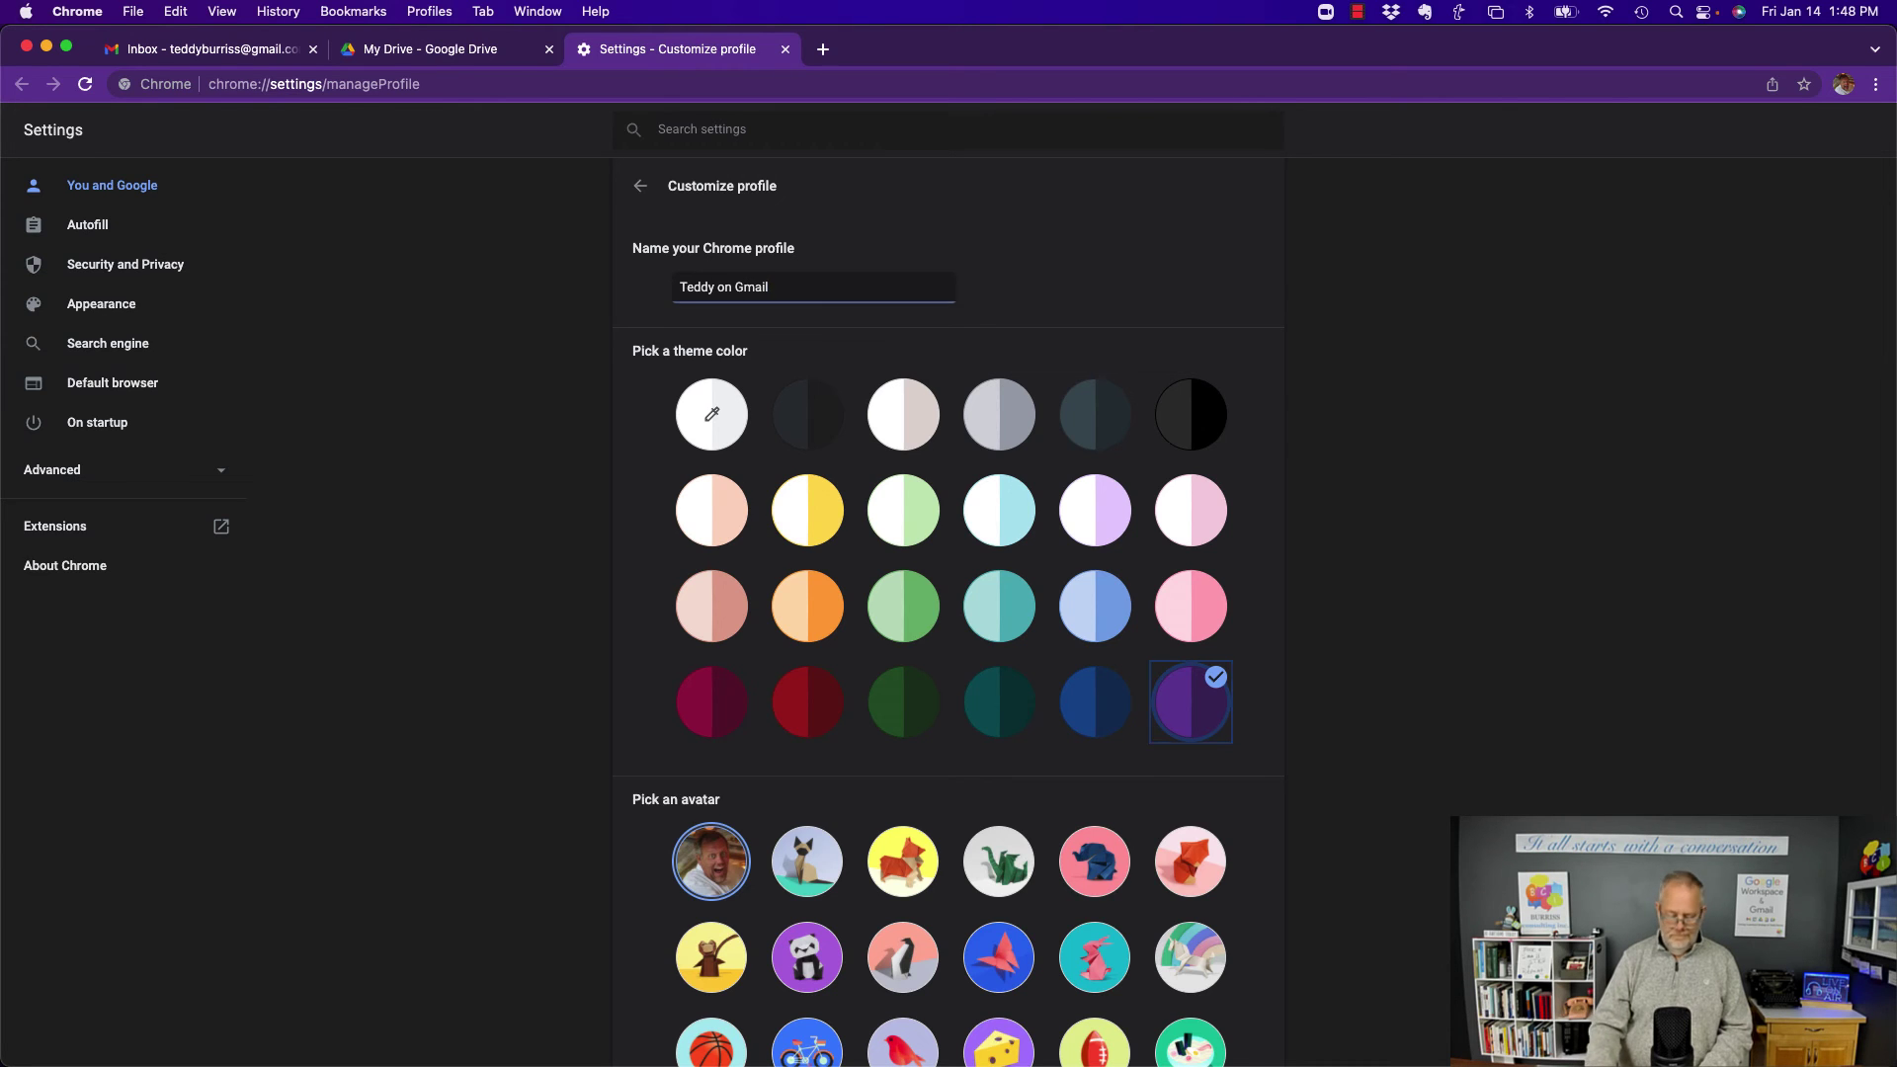
scroll(999, 234, down, 5)
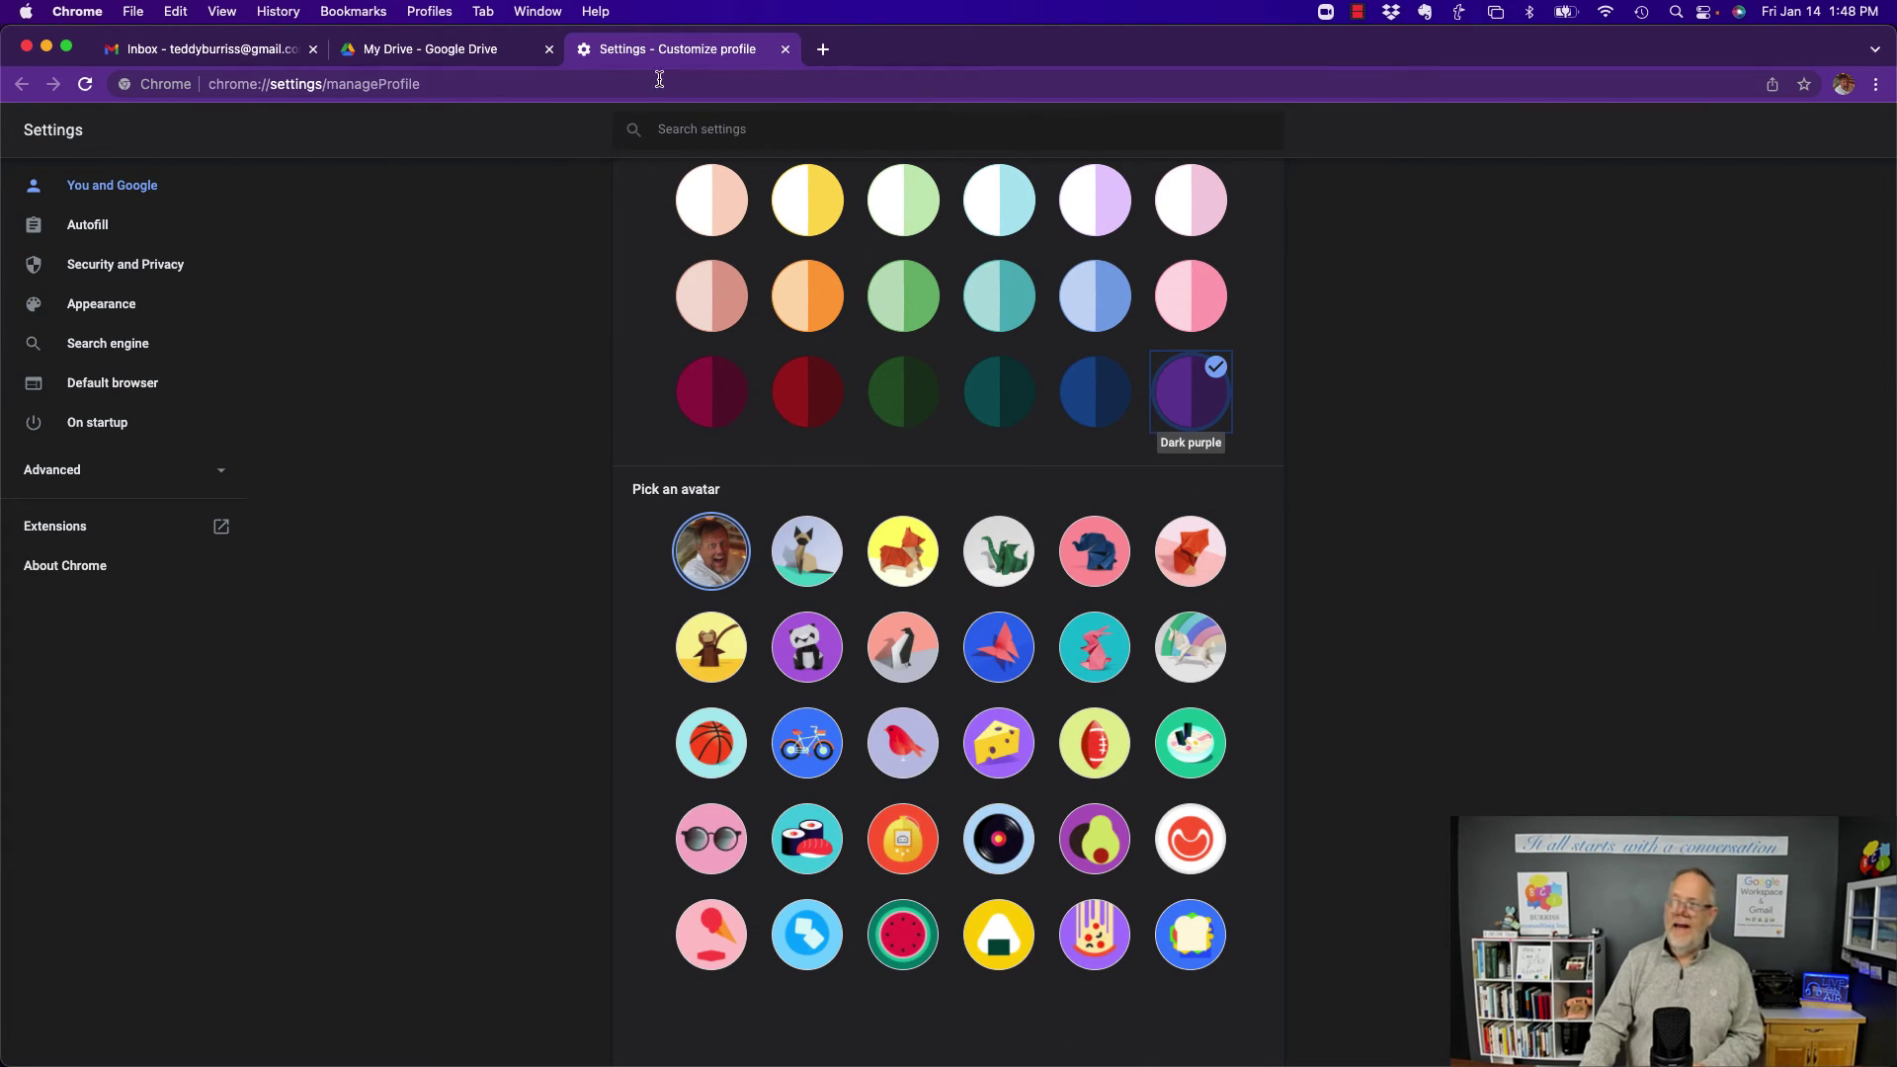
click(783, 49)
Bring the business inbox forward, then switch to the Teddy on Gmail profile's personal inbox
click(539, 10)
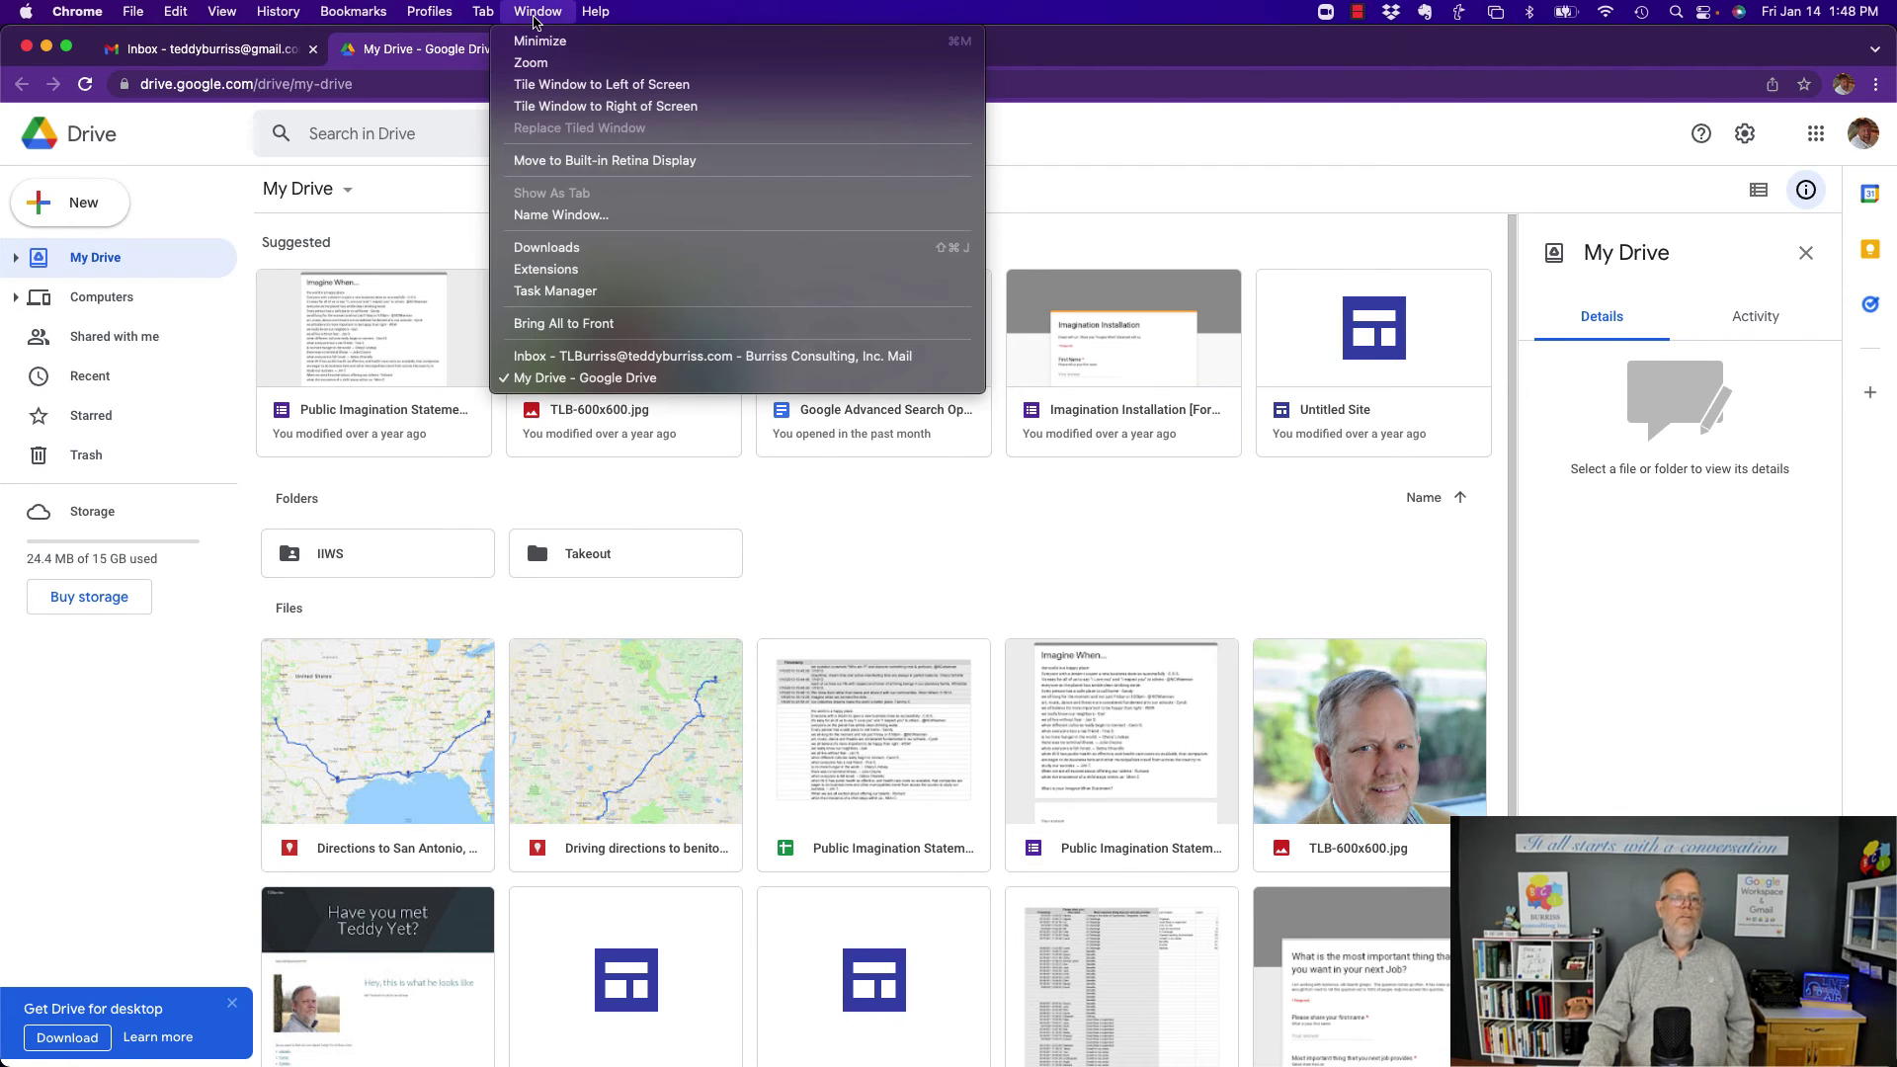
click(594, 356)
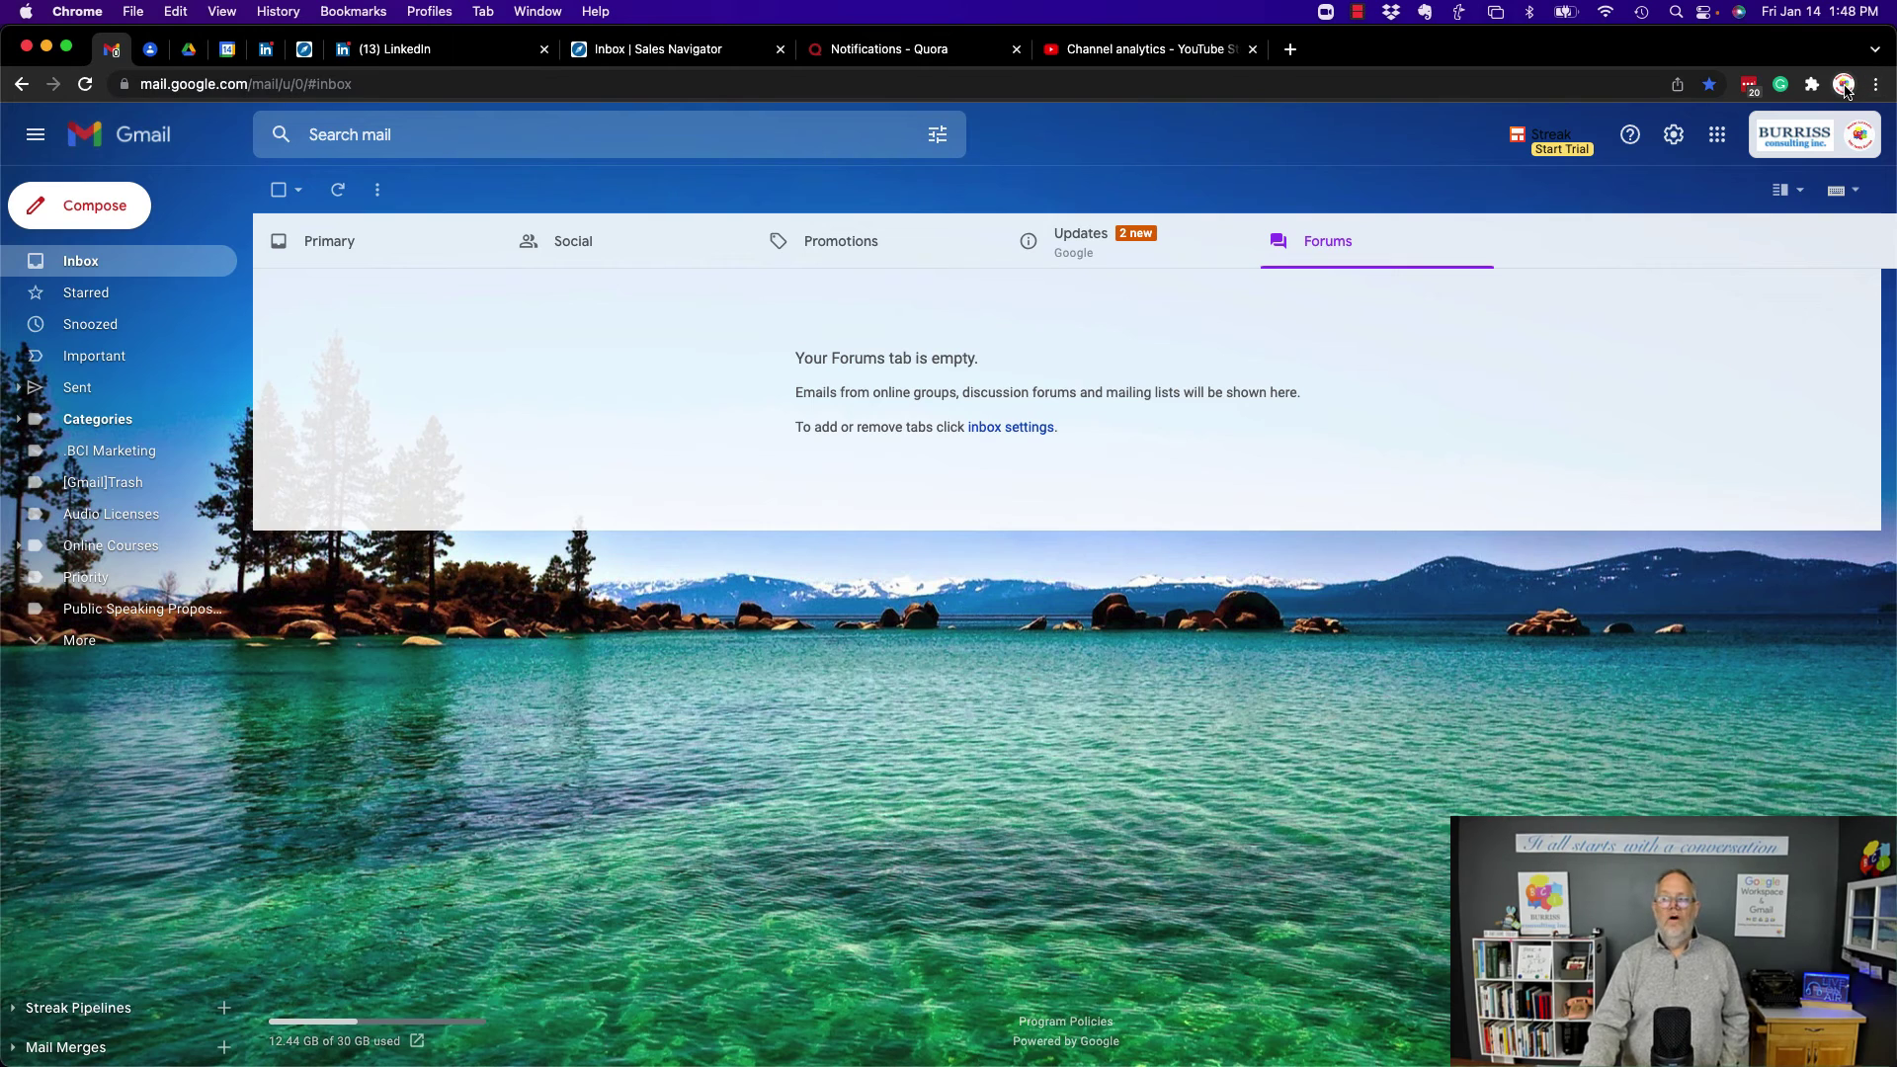
click(1844, 85)
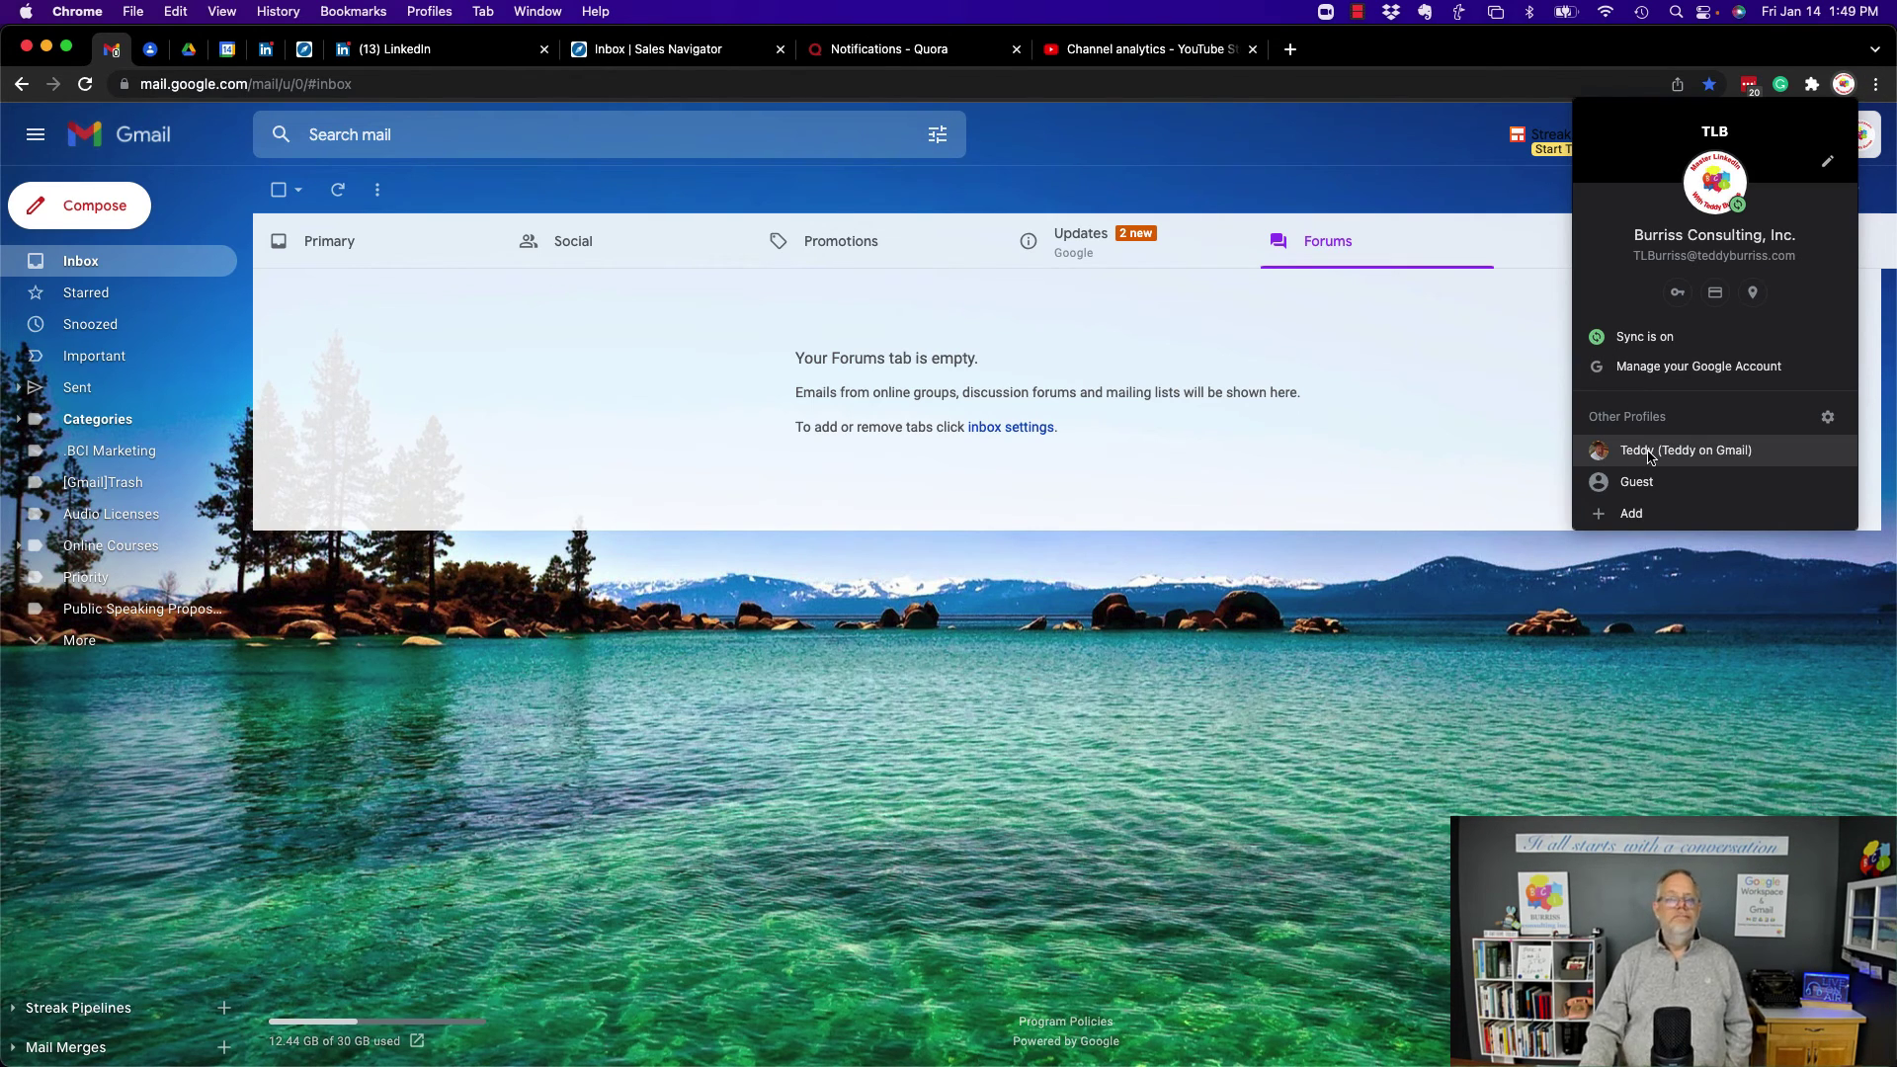
click(1700, 452)
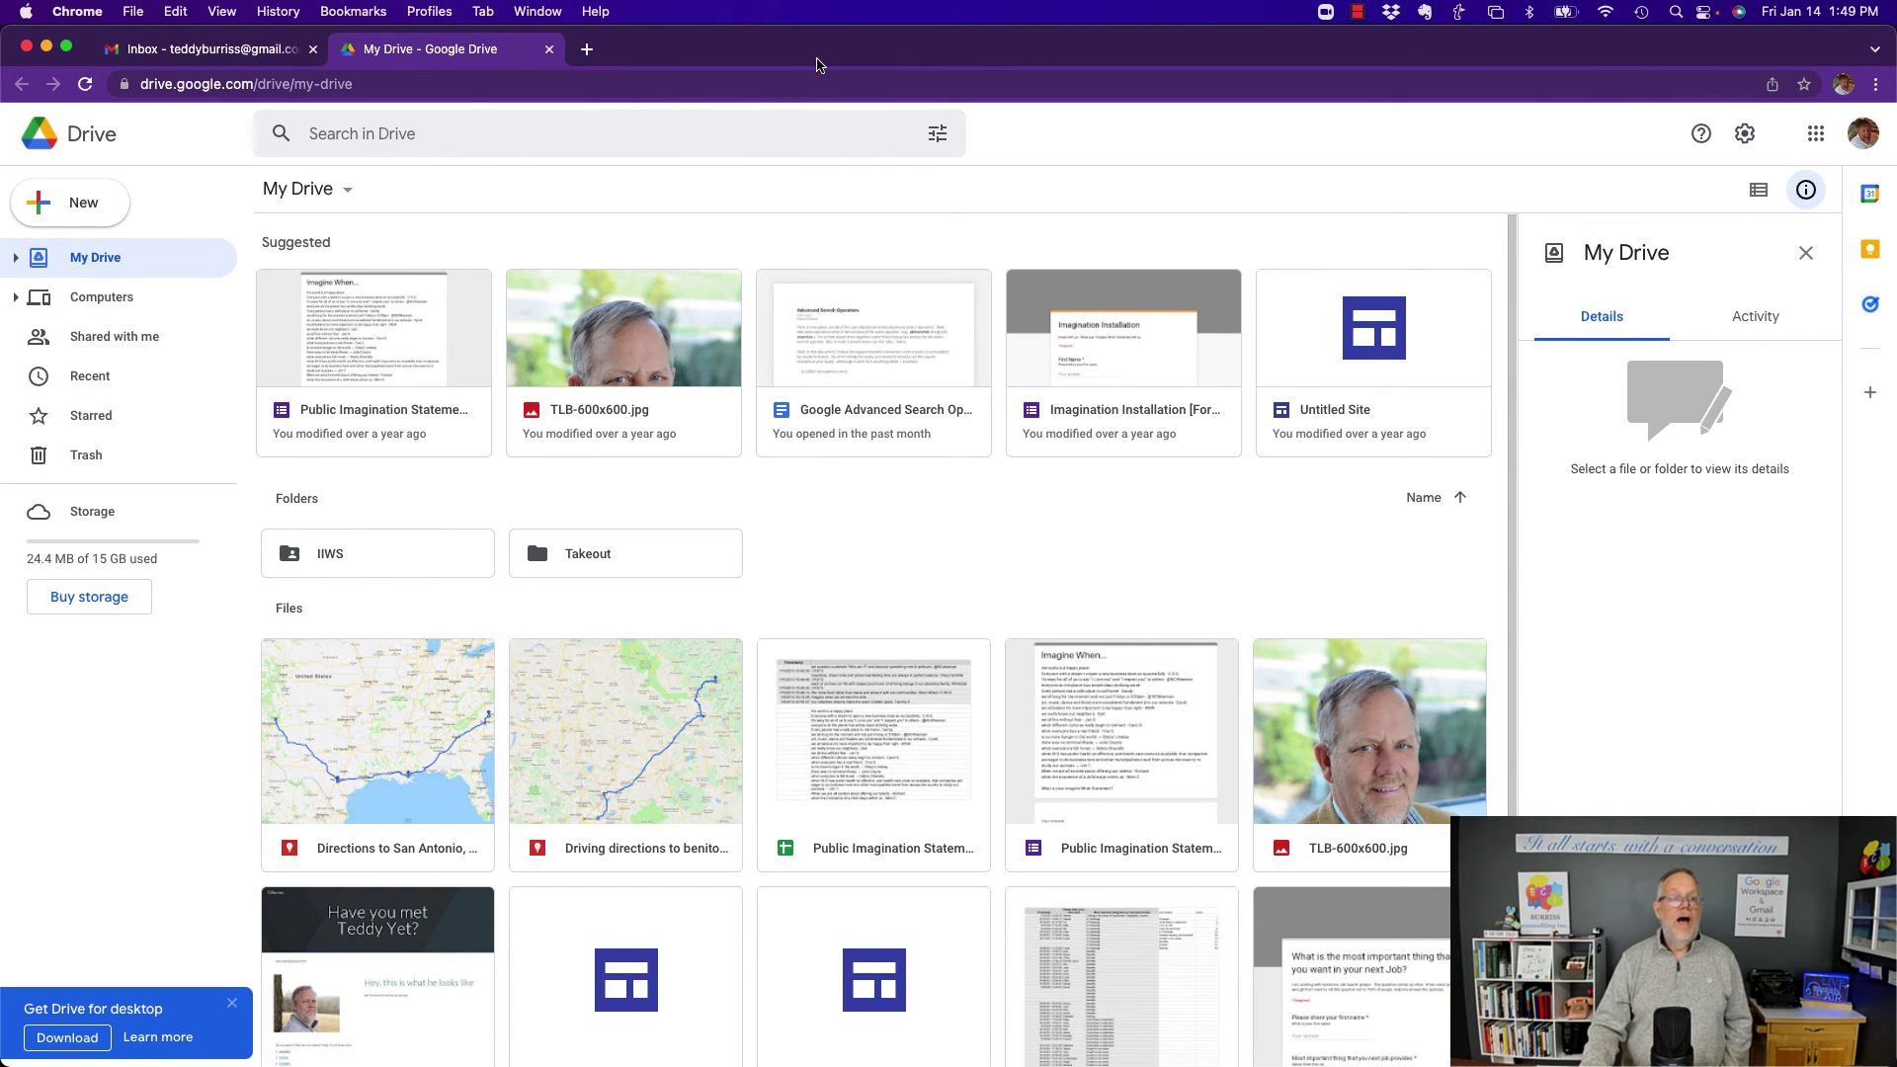
click(205, 57)
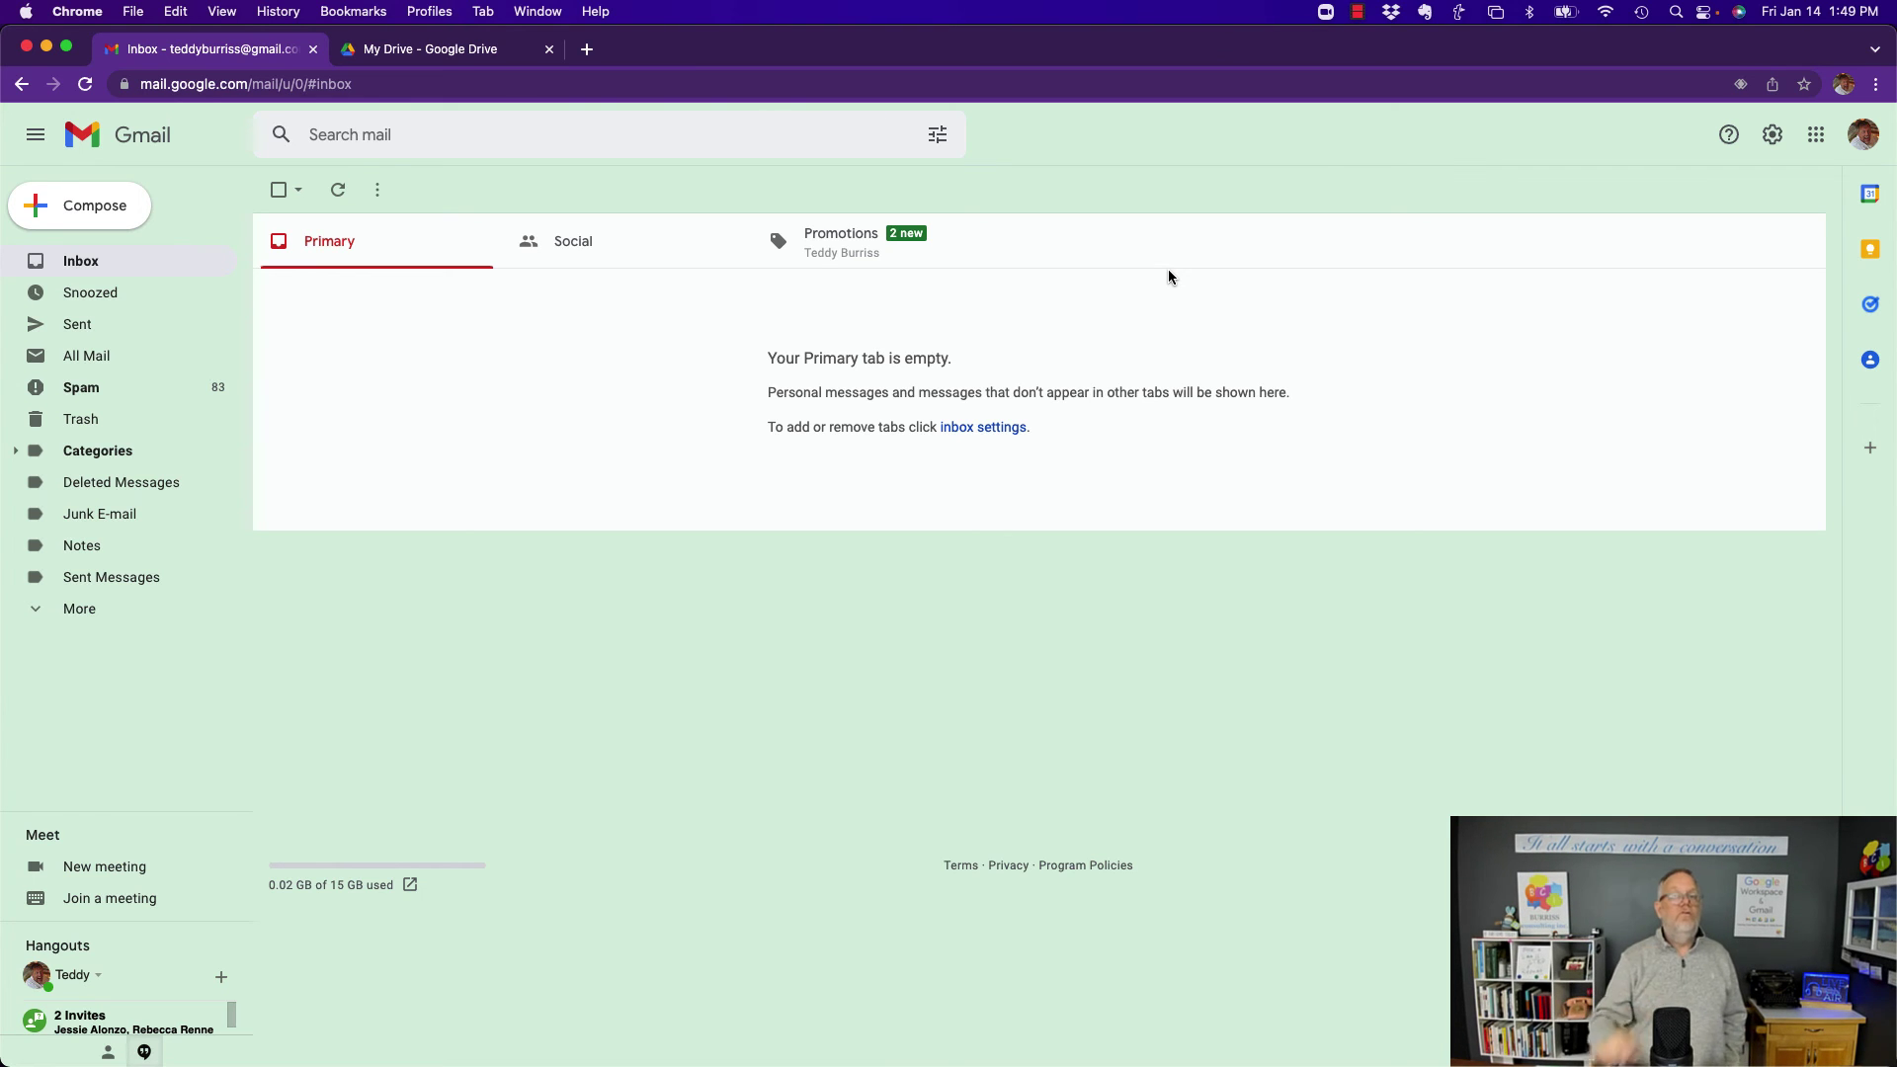
click(1841, 85)
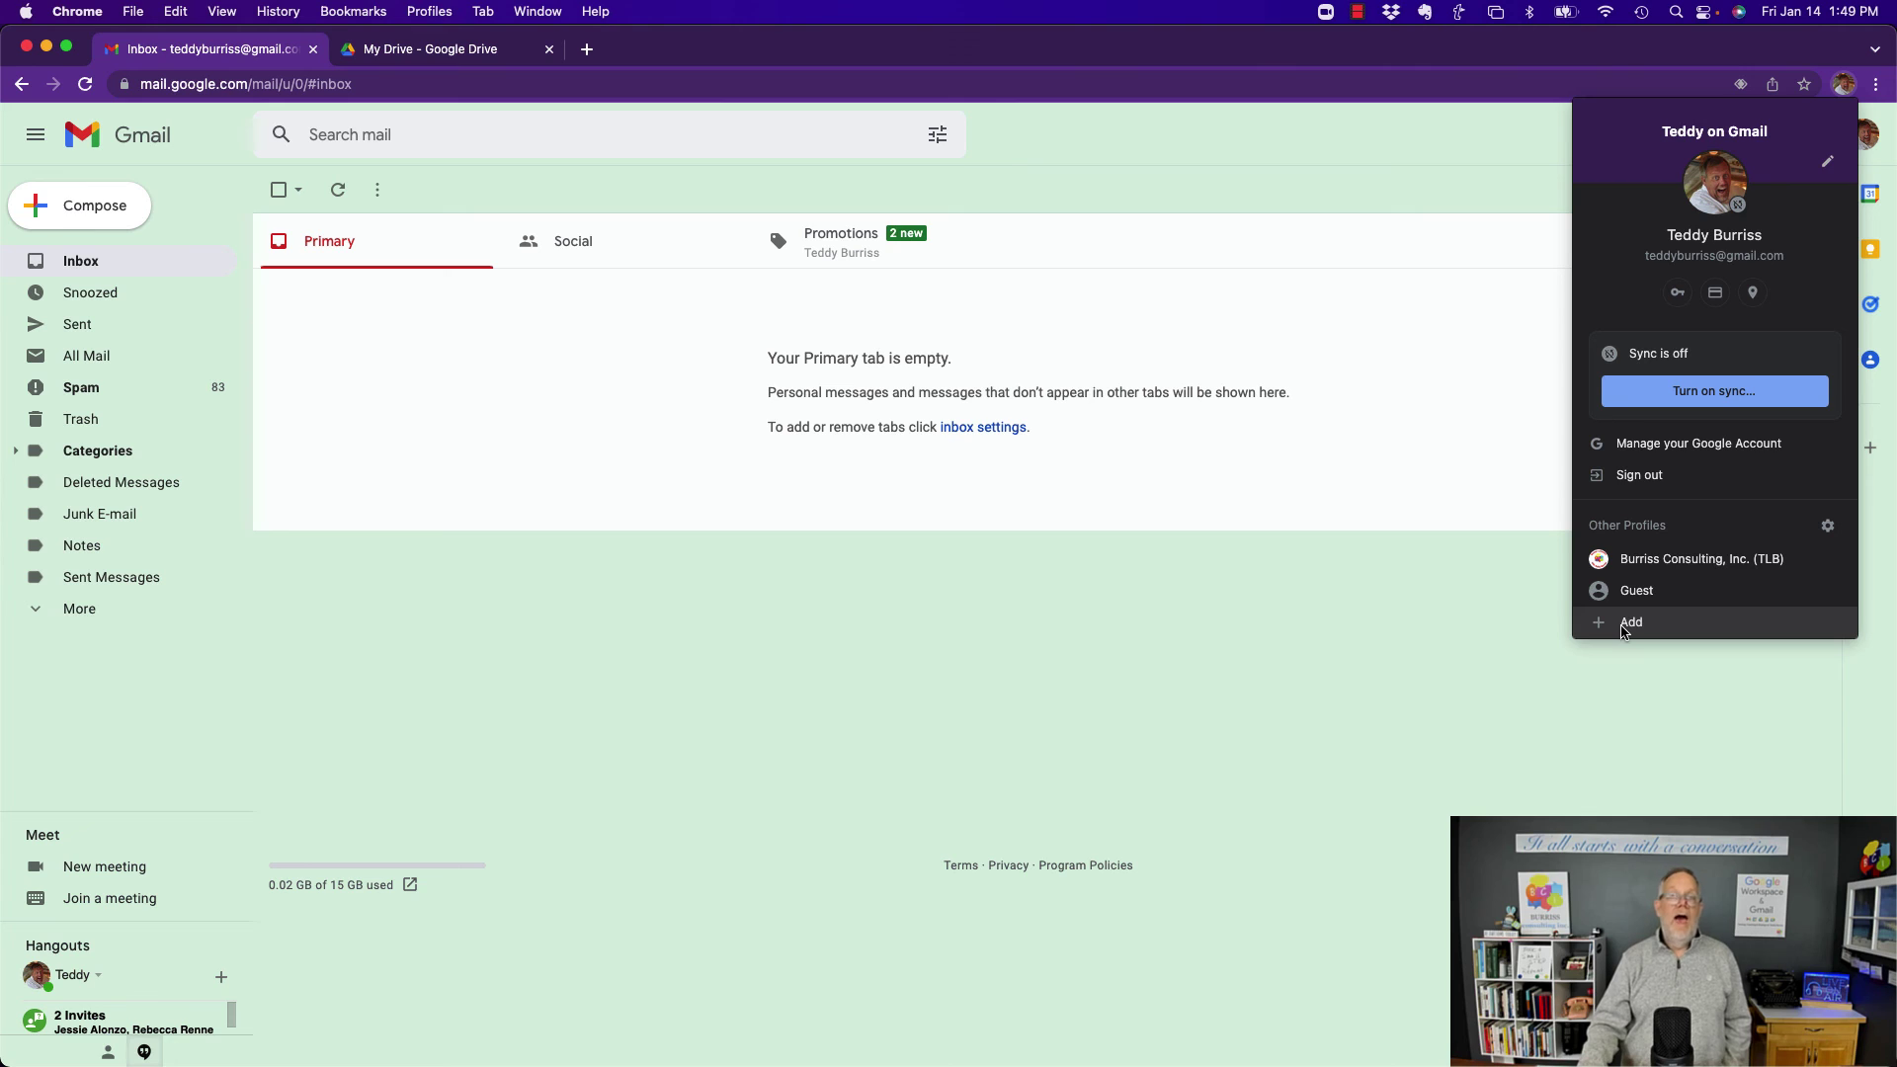
click(1115, 195)
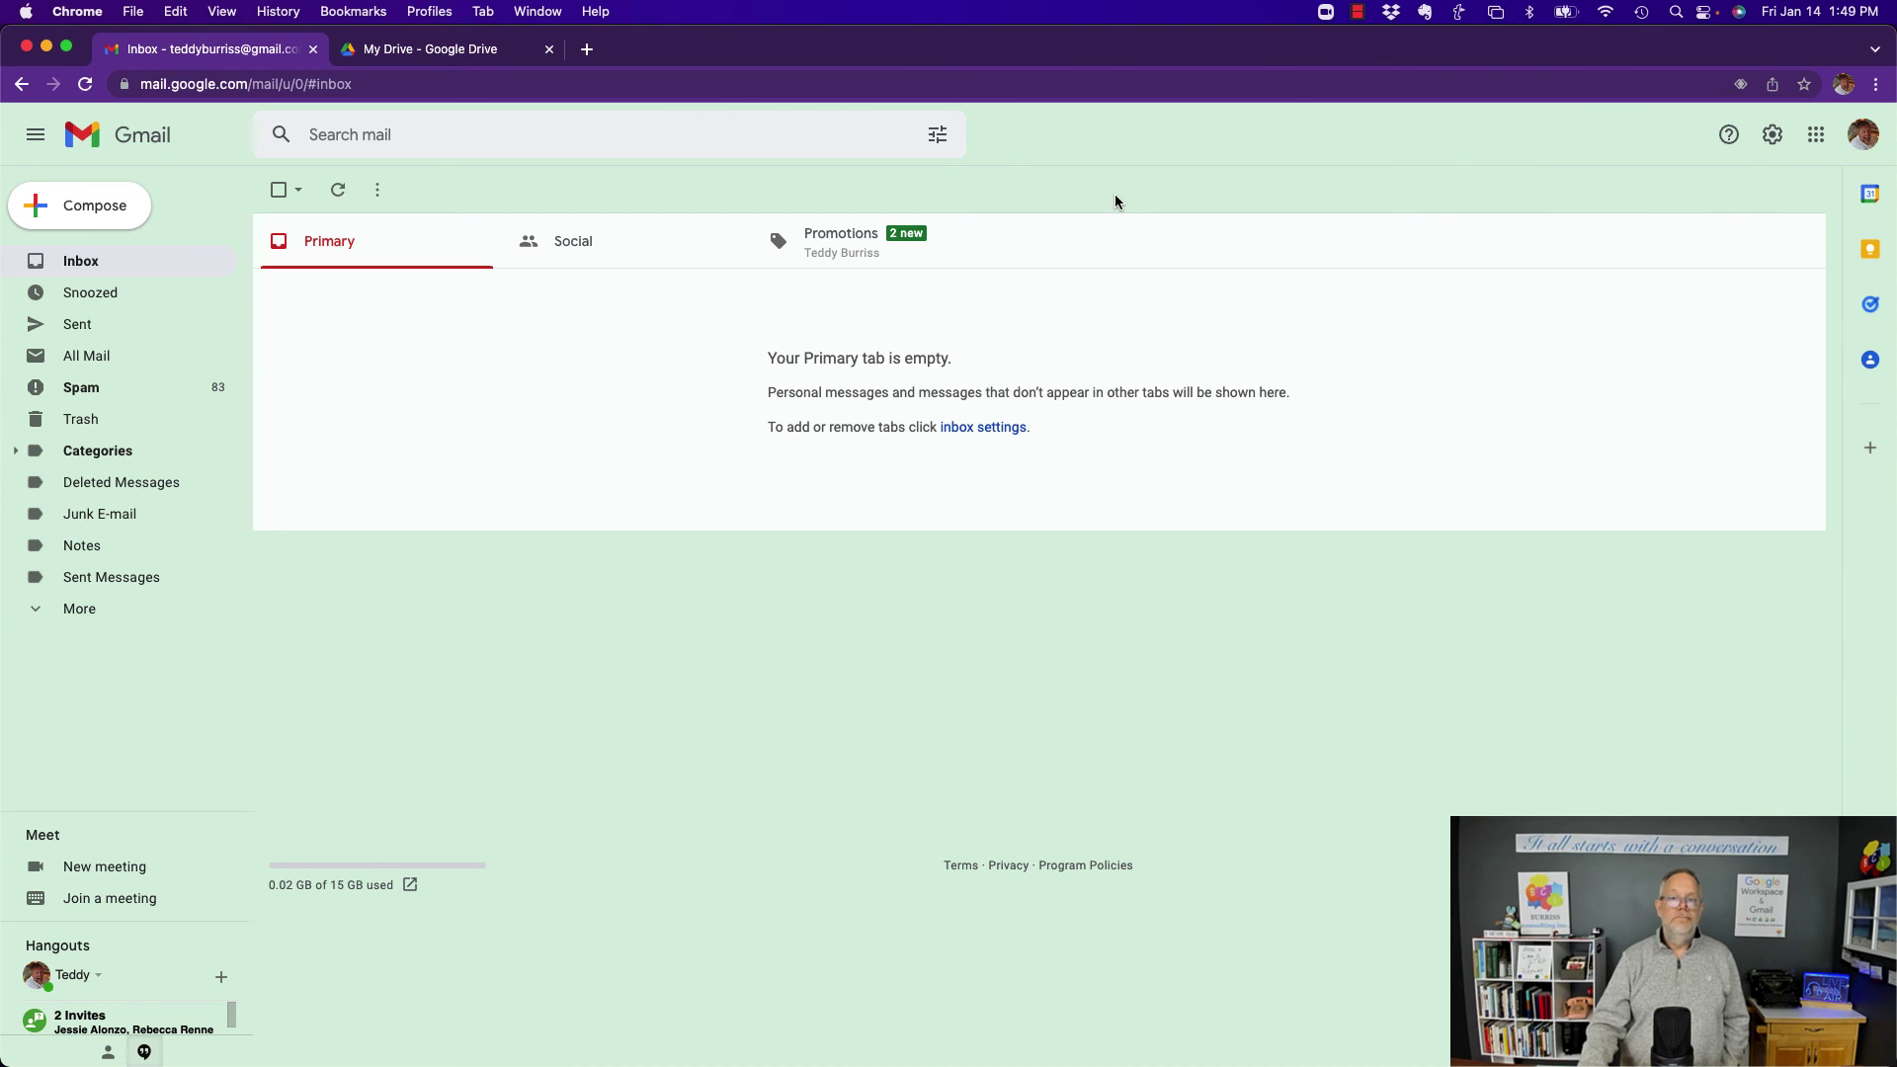